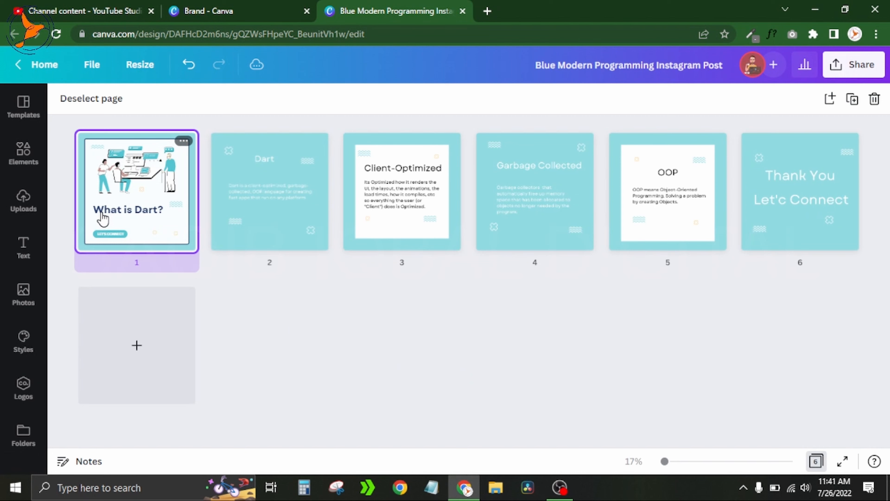
Step: Duplicate all six carousel pages to make twelve, and open page 7, the title-page copy
left_click(788, 214, "shift")
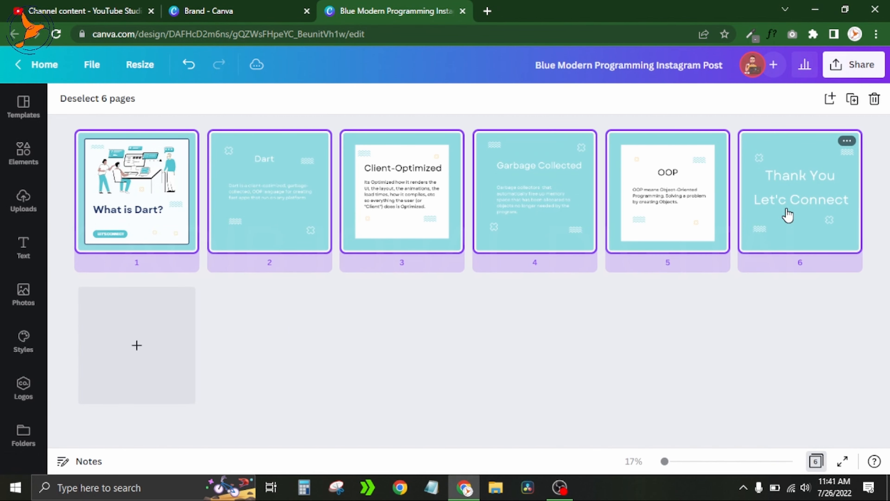
left_click(853, 101)
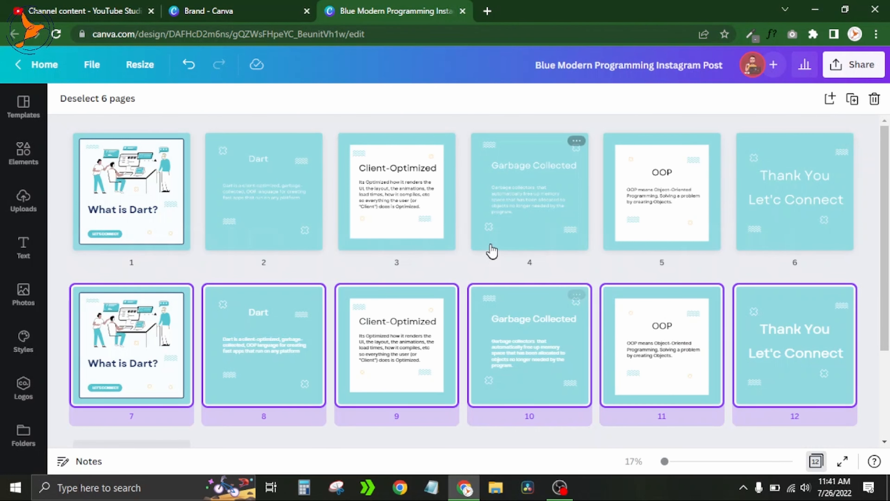
double_click(141, 338)
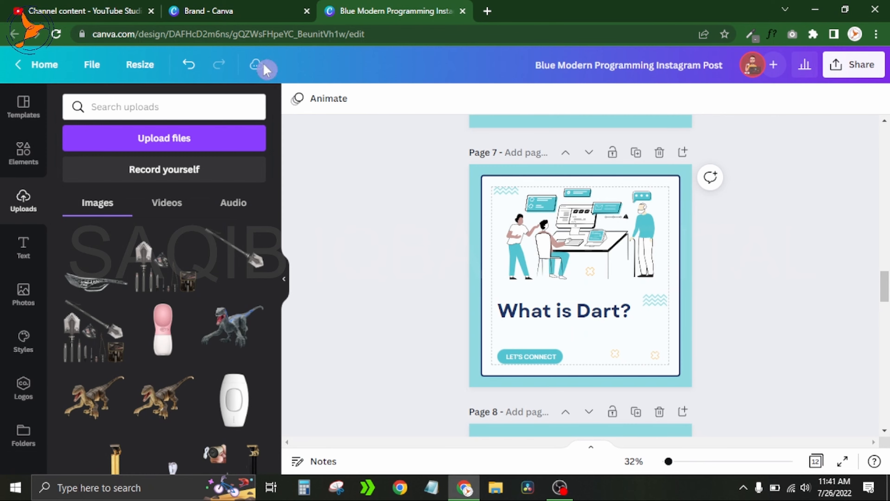
Step: Scroll the Dart Language brand kit to its logos, brand colours and fonts
left_click(254, 11)
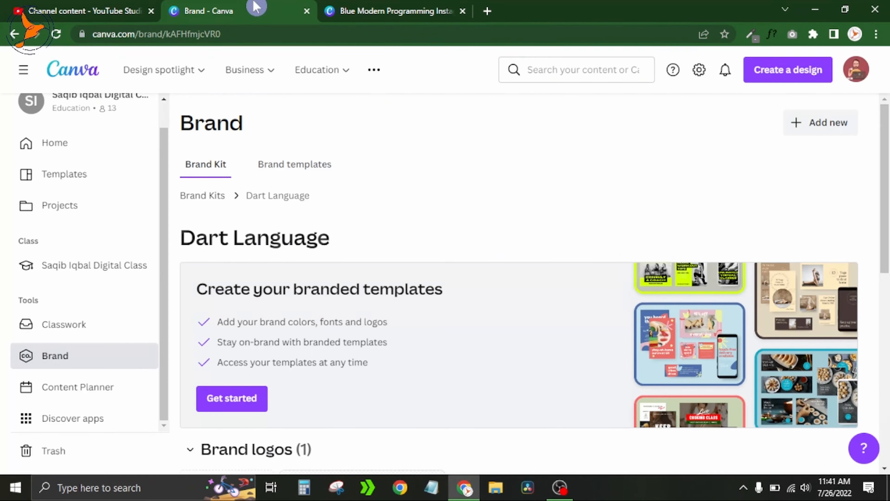
left_click_drag(887, 144, 886, 293)
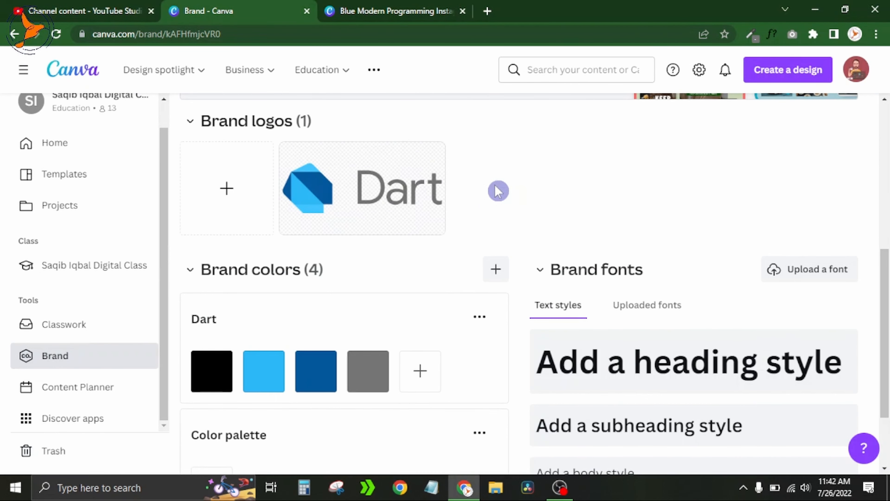
left_click(487, 12)
Step: Search Google for 'flutter', then go back to the Canva carousel design
type("flutter")
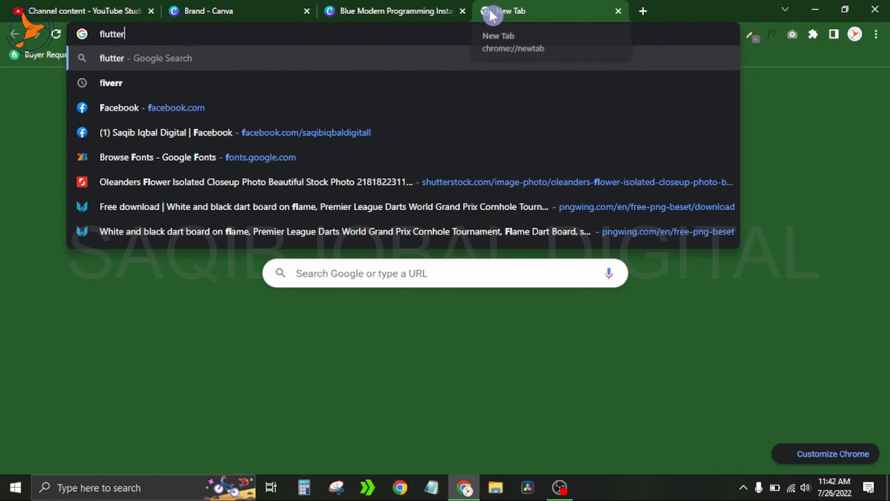
key("Return")
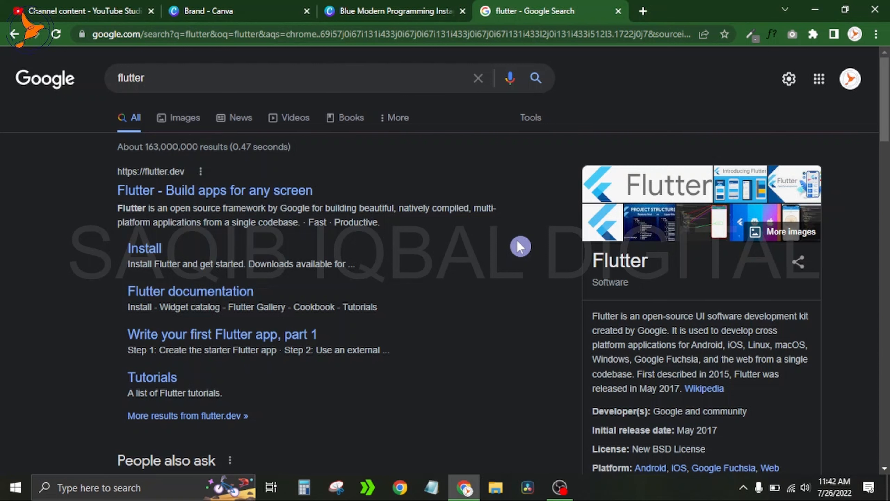
left_click(421, 10)
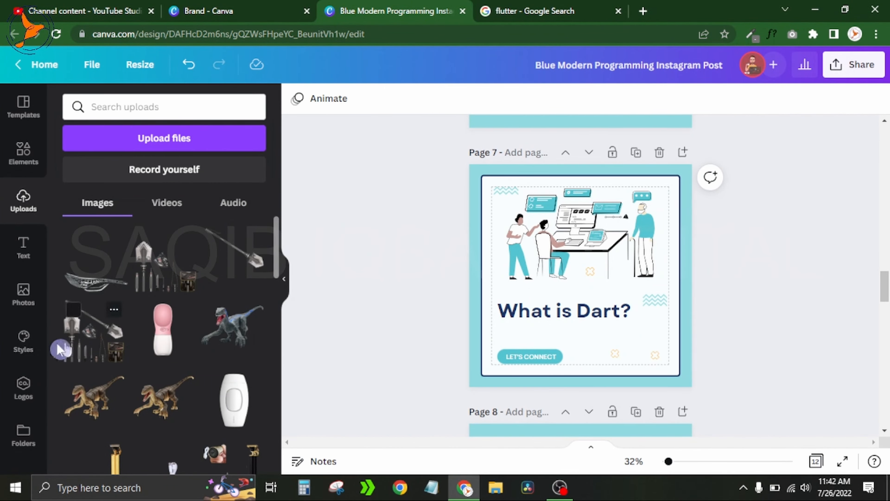
Step: Delete page 7's illustration, teal background and dark card frame
left_click(595, 242)
key("Delete")
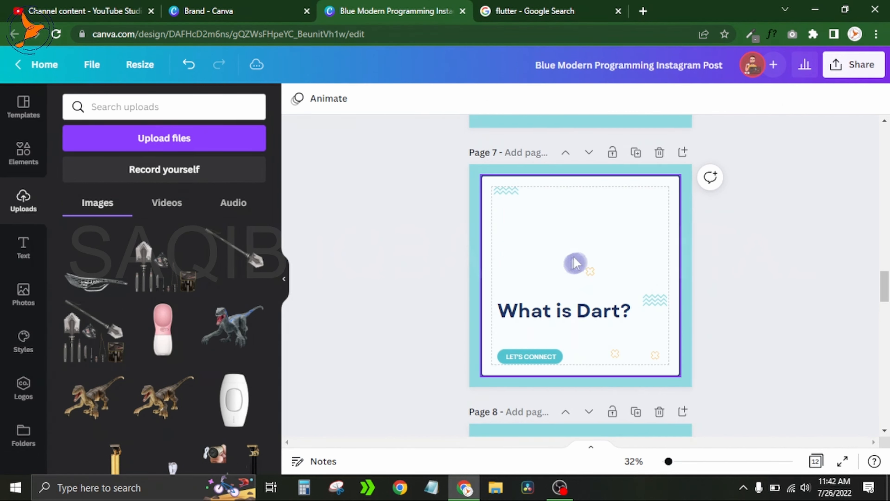
left_click(480, 252)
key("Delete")
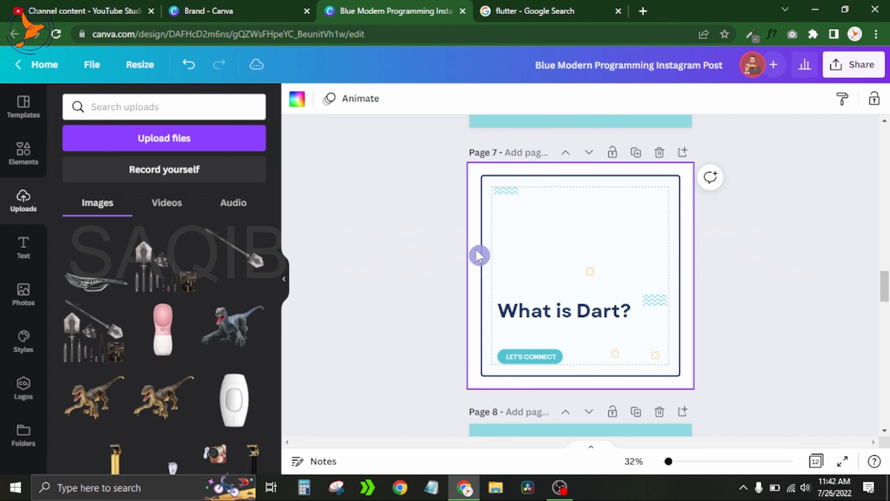
left_click(487, 266)
key("Delete")
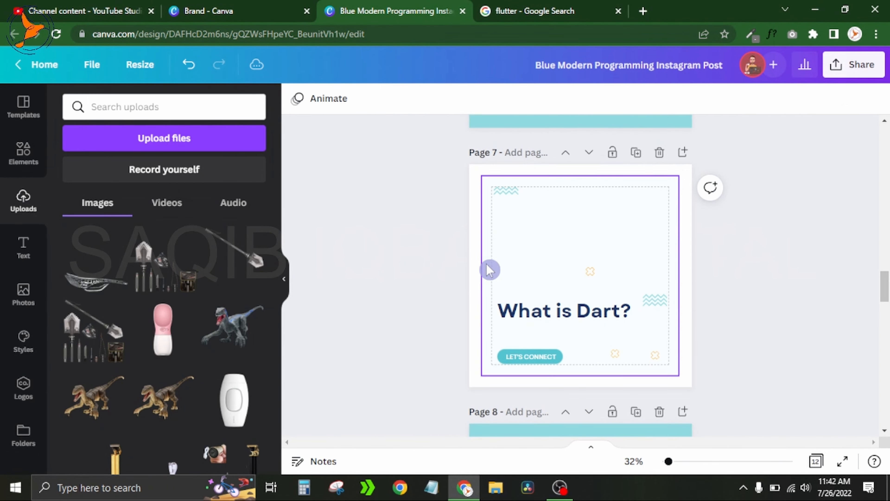
left_click(564, 6)
Step: Go to the pngwing.com site from the address bar
left_click(548, 34)
type("pngwing.com")
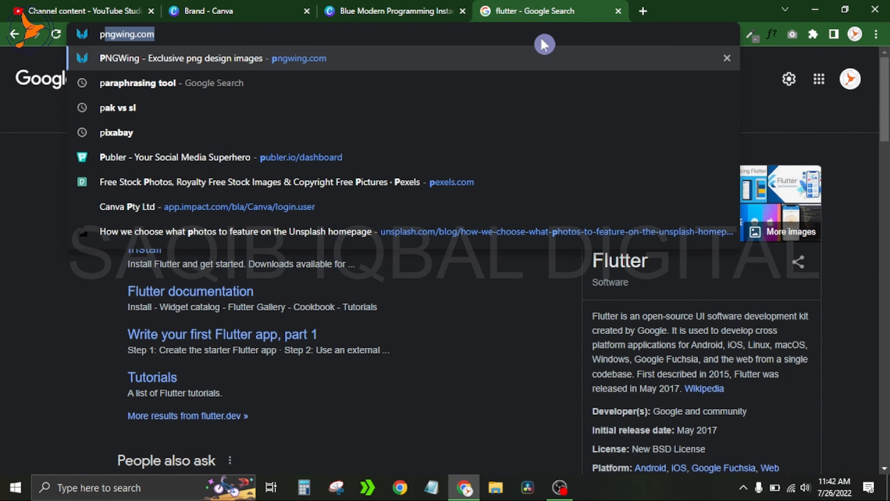
key("Return")
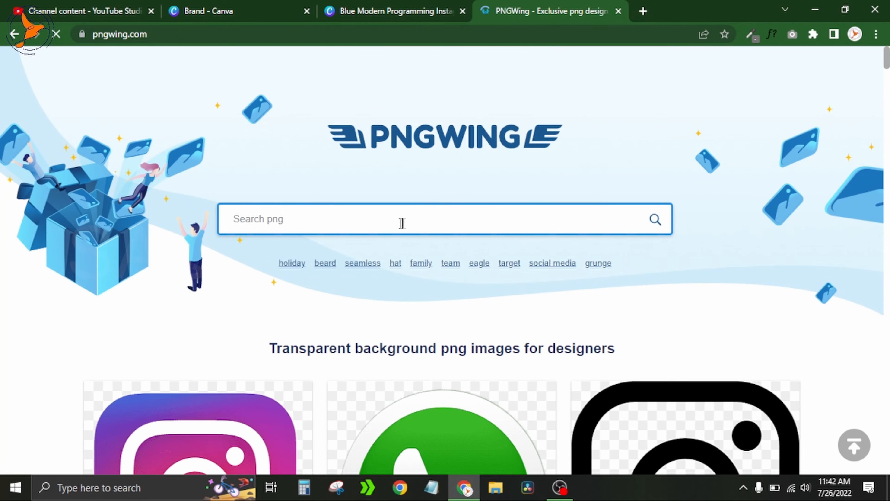
Step: Search PNGWing for 'dart' and download the 1000x750 flaming dart board PNG
left_click(389, 217)
type("dart")
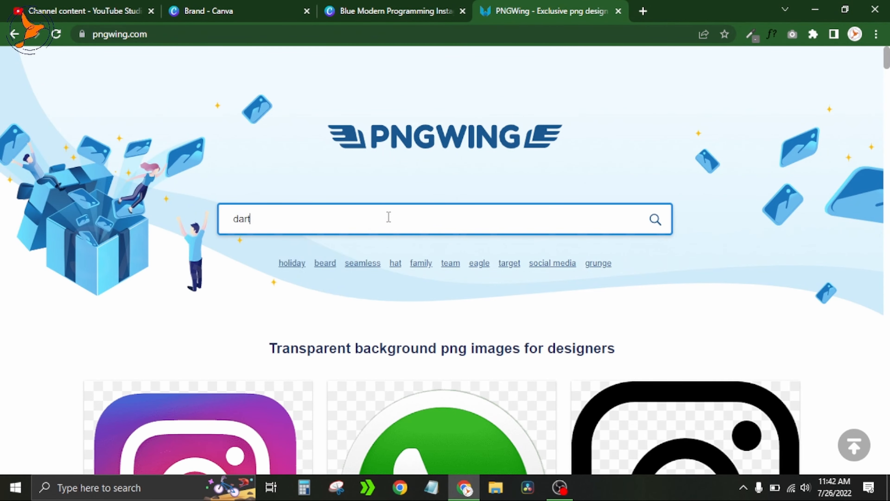
key("Return")
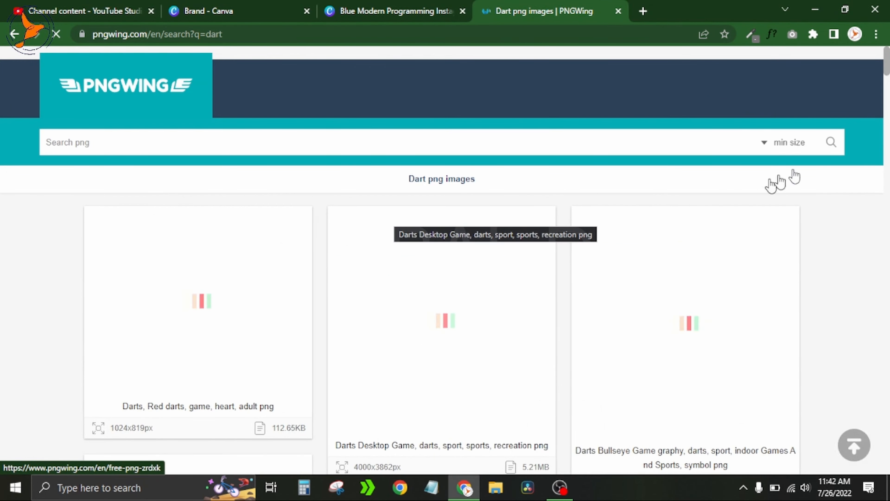
scroll(451, 304, "down", 5)
left_click(451, 304)
scroll(451, 305, "down", 10)
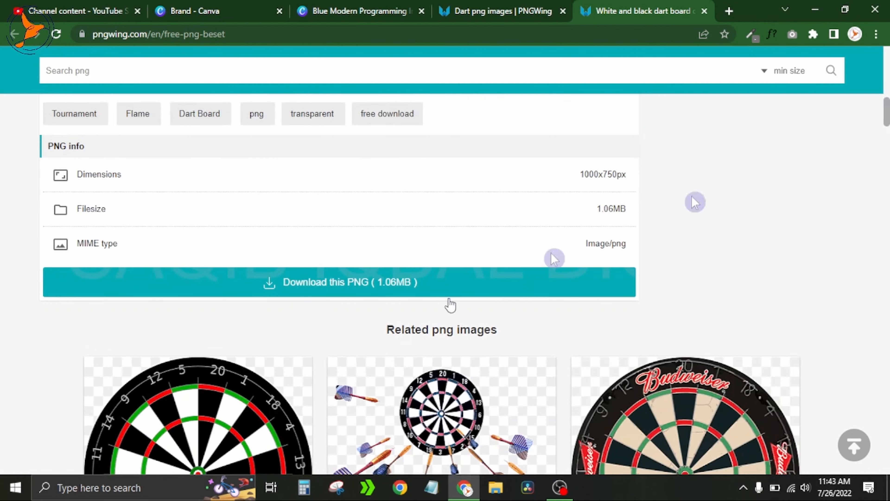
left_click(301, 285)
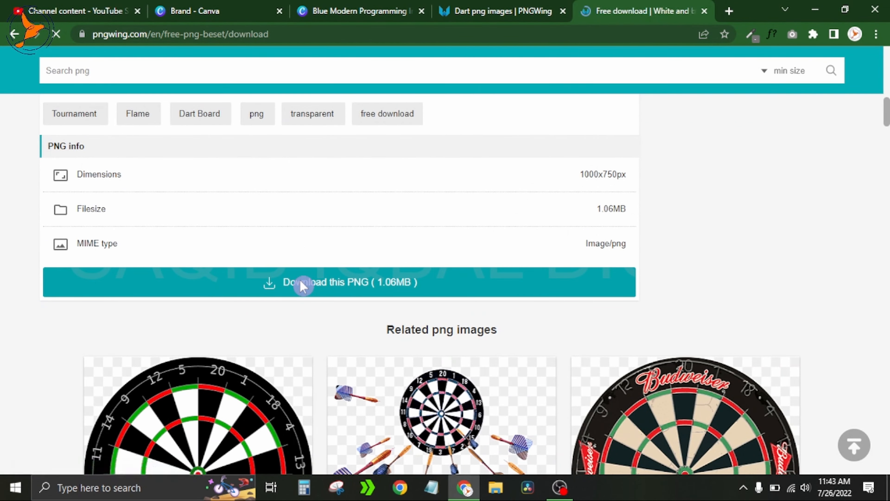
left_click_drag(886, 68, 886, 82)
Step: Upload the downloaded dart board PNG to Canva and add it to page 7
left_click(363, 6)
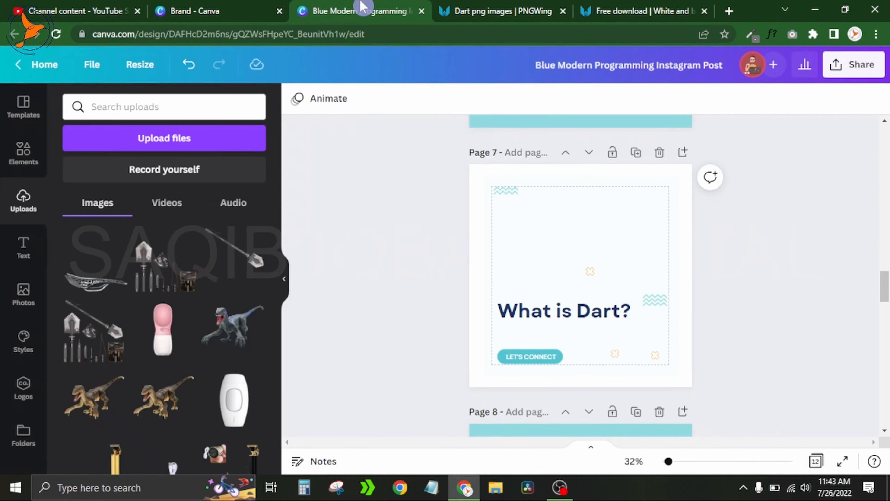
left_click(168, 144)
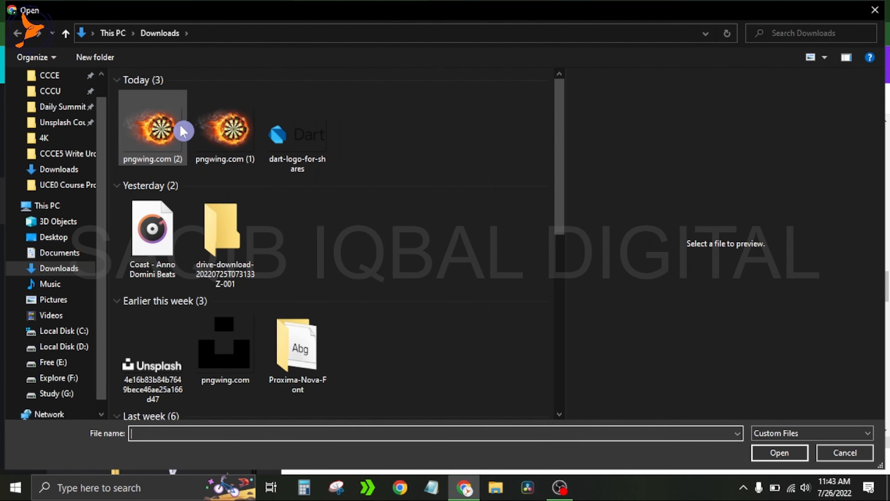
double_click(226, 131)
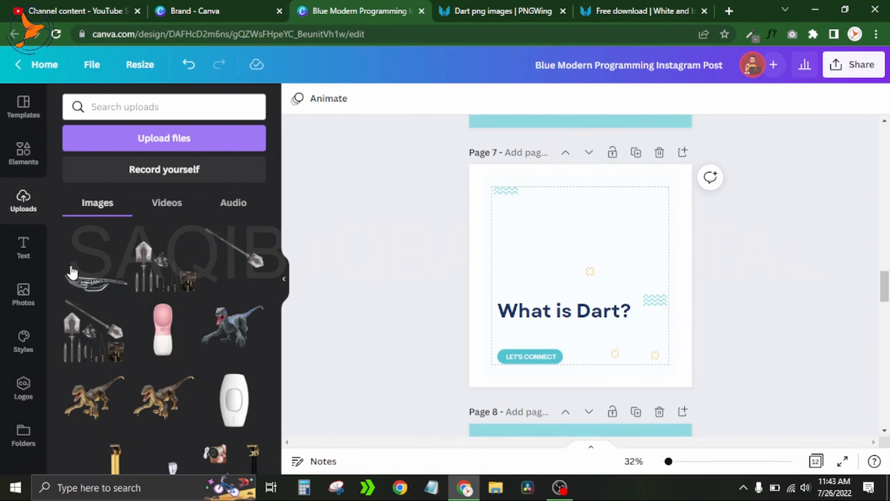
left_click(121, 266)
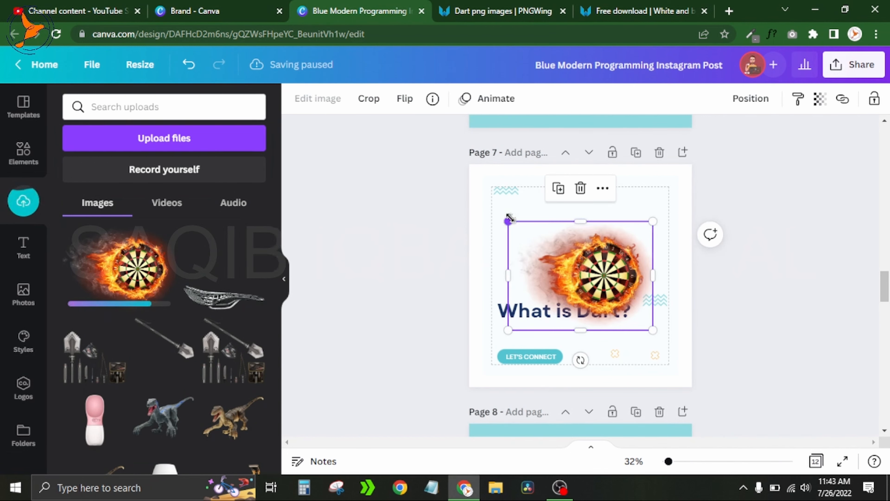
Step: Enlarge the dartboard and push it past page 7's right edge beside the title
left_click_drag(509, 218, 464, 180)
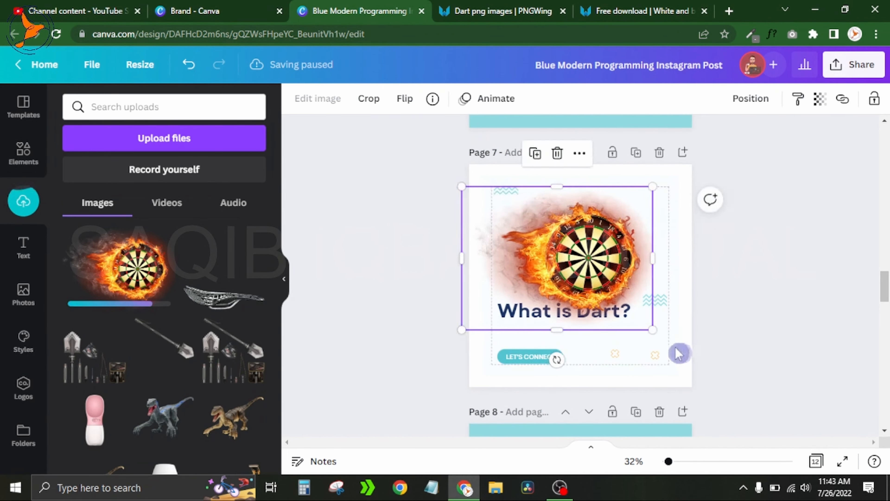
left_click_drag(652, 331, 698, 362)
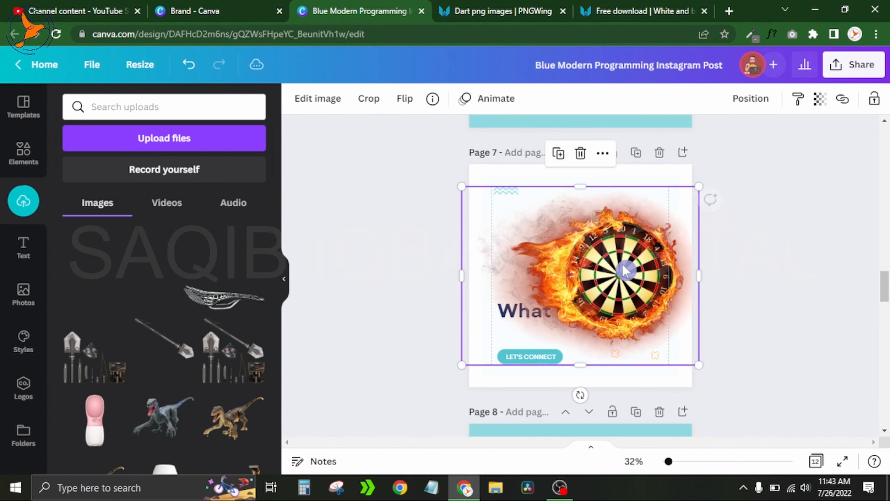
left_click_drag(625, 264, 699, 262)
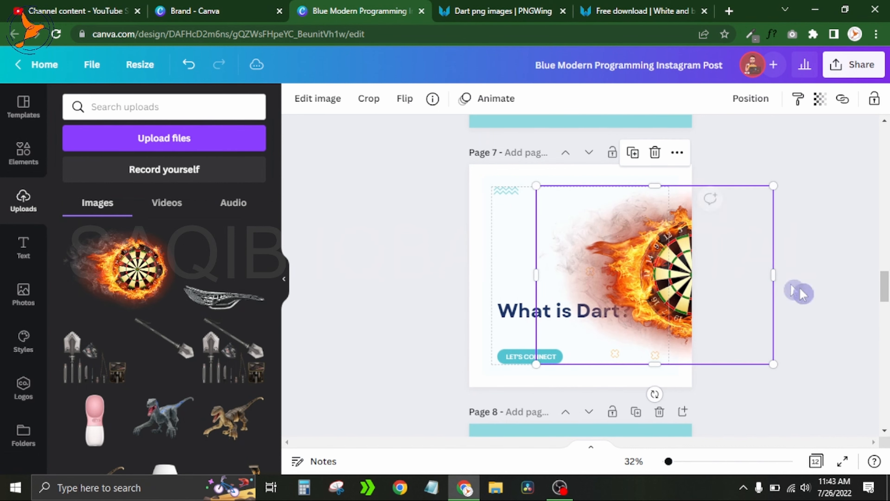
key("Left")
key("Left")
key("Left")
key("Left")
key("Left")
key("Left")
key("Left")
key("Left")
key("Left")
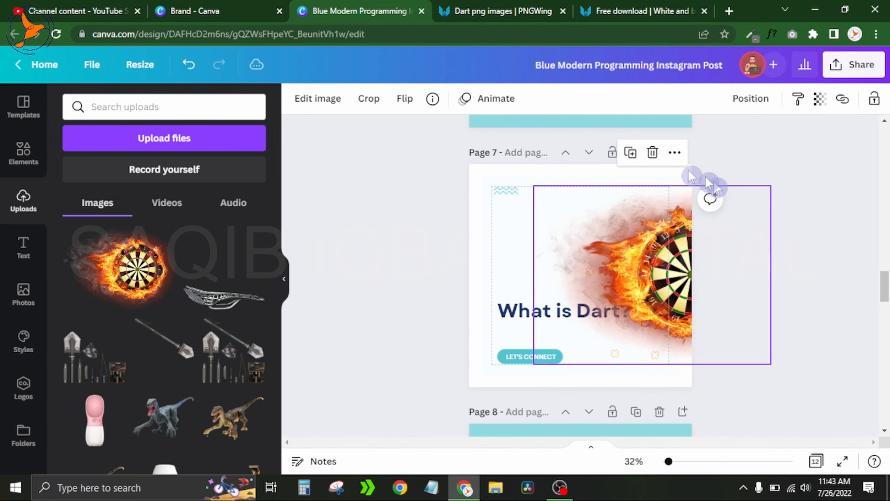
left_click(787, 157)
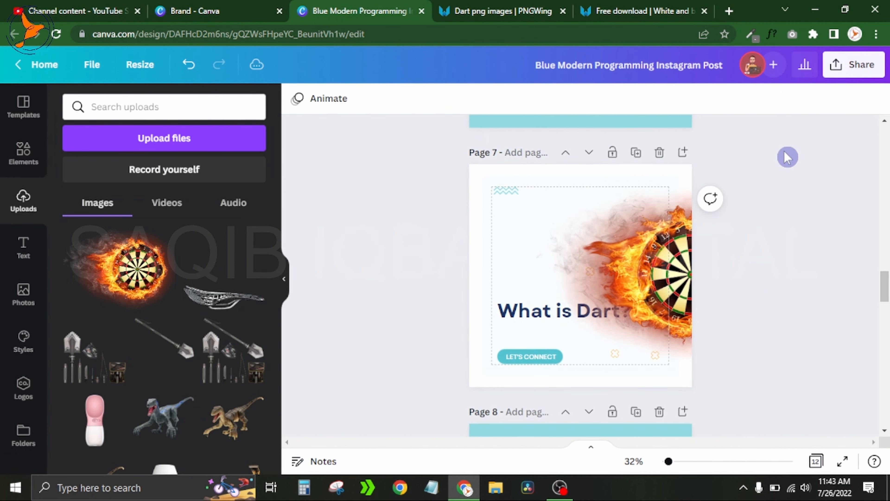
Step: Duplicate page 7 as page 8 and shift its dartboard past the left edge
left_click(636, 152)
left_click(635, 214)
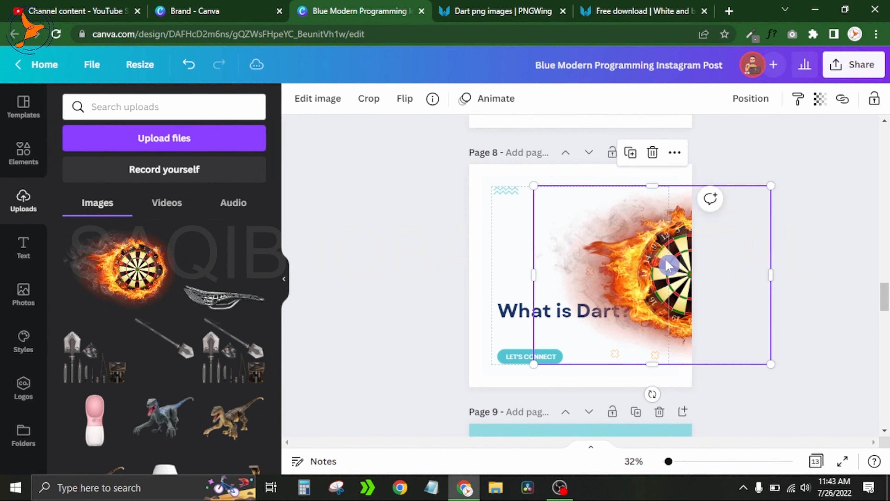
left_click_drag(660, 258, 449, 261)
key("Left")
key("Left")
key("Left")
key("Left")
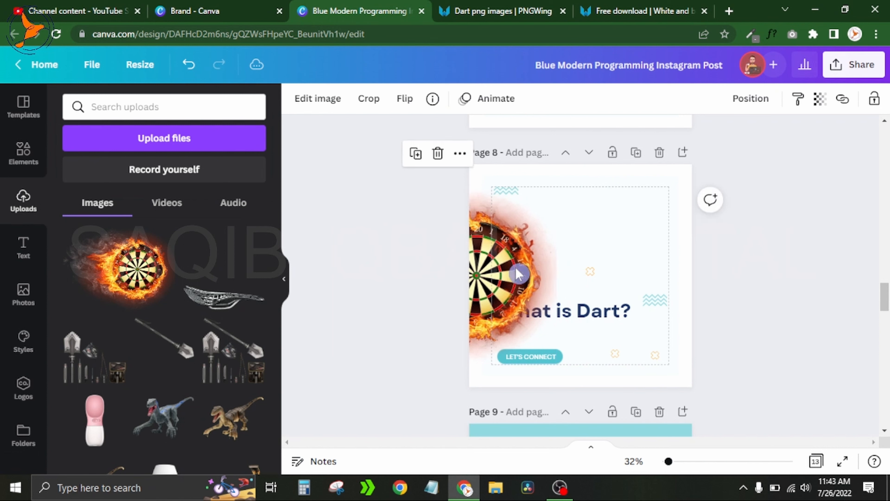
left_click_drag(519, 277, 509, 272)
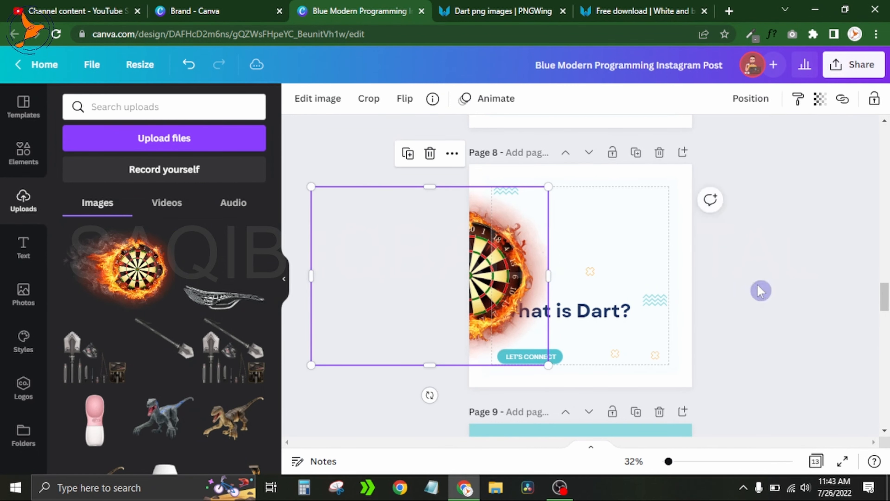
left_click(759, 290)
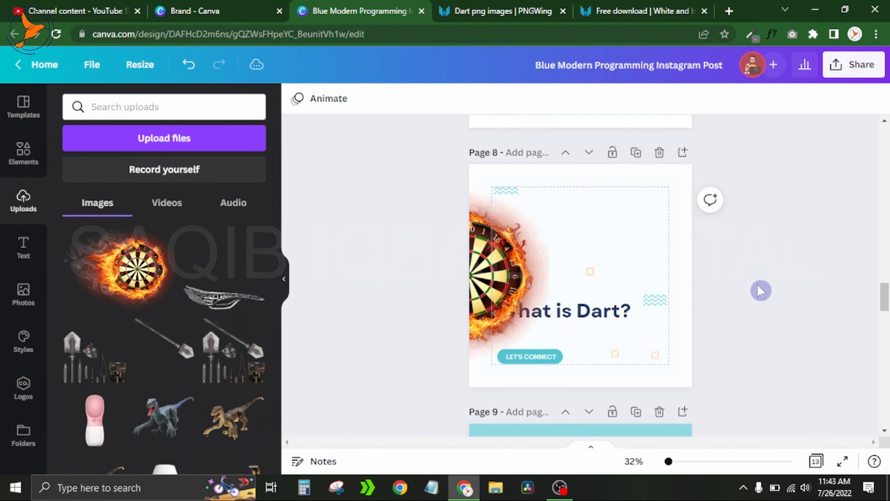
Step: Return to page 7 for editing via the page grid view
left_click(816, 460)
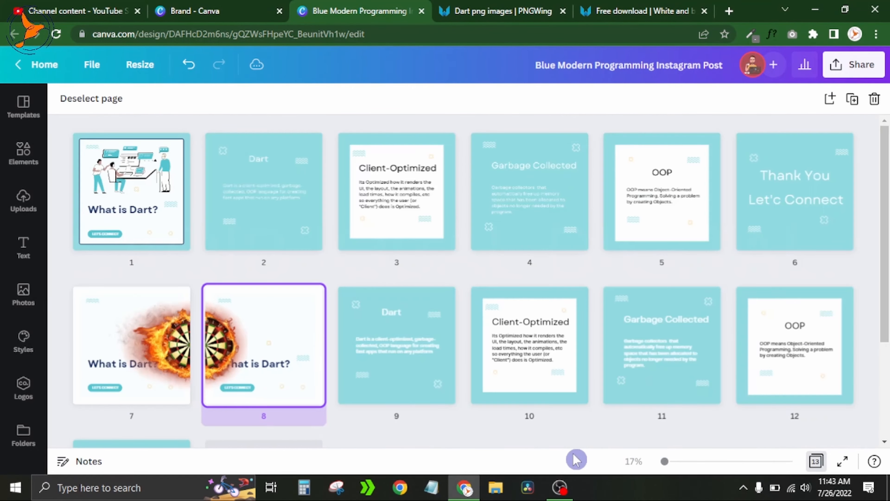
double_click(165, 365)
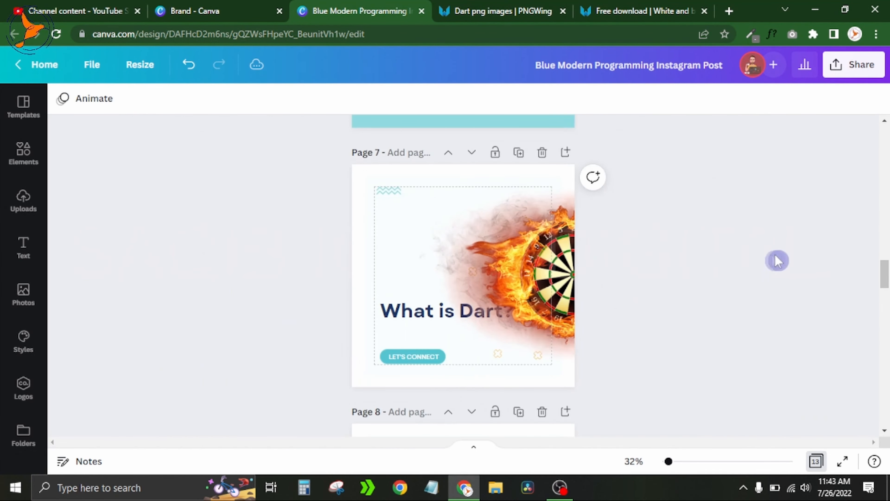
scroll(783, 260, "up", 7)
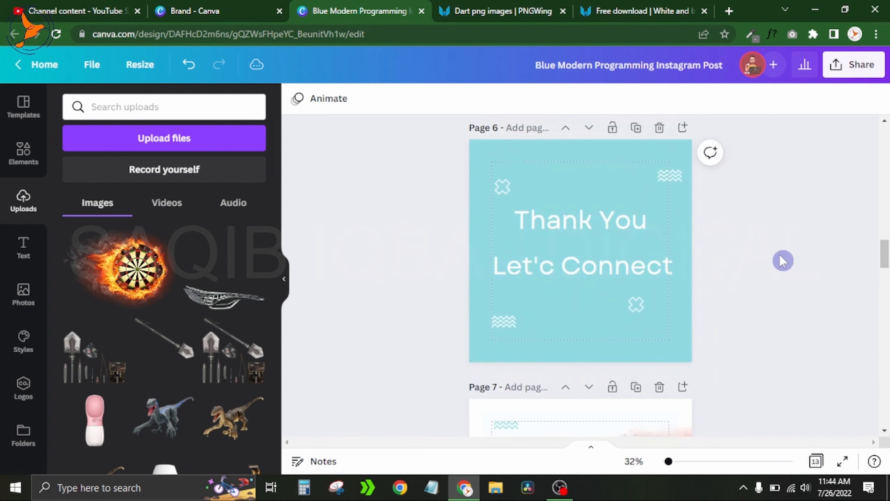
scroll(783, 260, "down", 8)
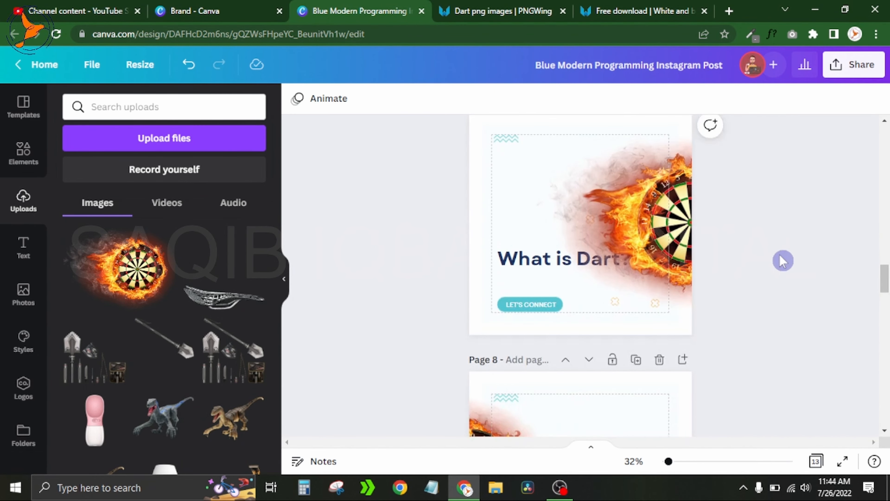
Step: Set the 'What is Dart?' heading's font to Now Bold
left_click(532, 260)
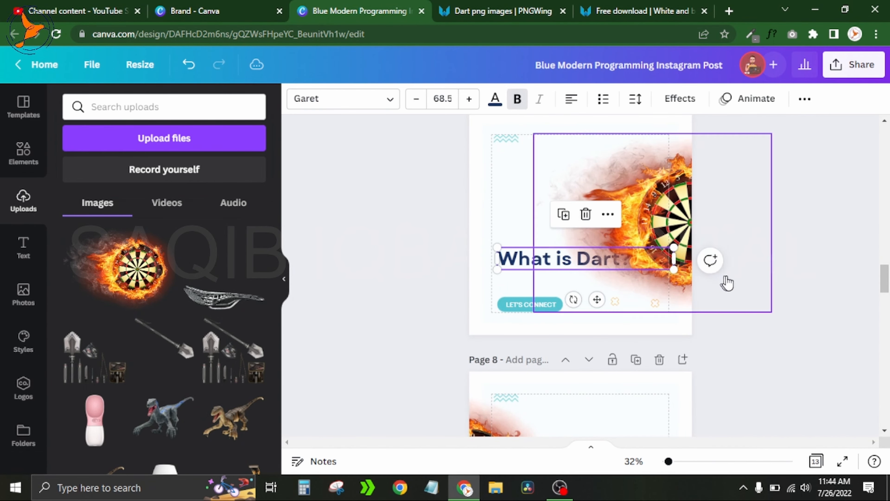
left_click(729, 280)
scroll(729, 280, "up", 1)
left_click(596, 304)
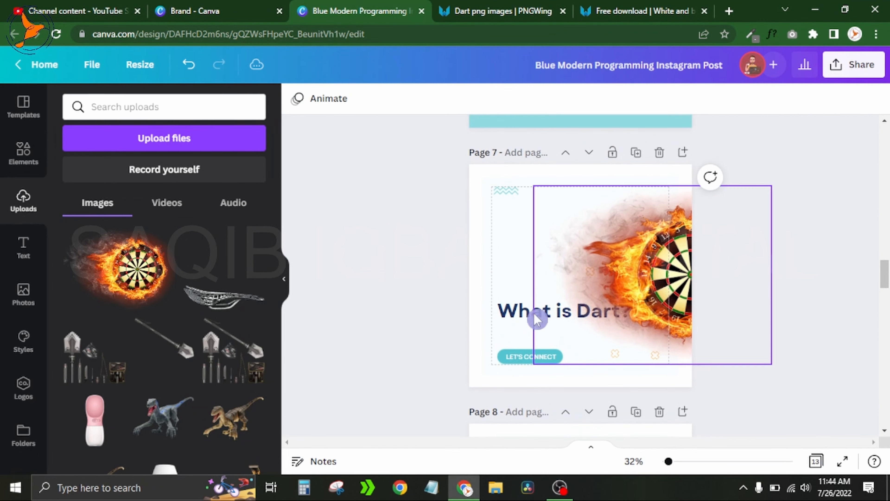
left_click(519, 311)
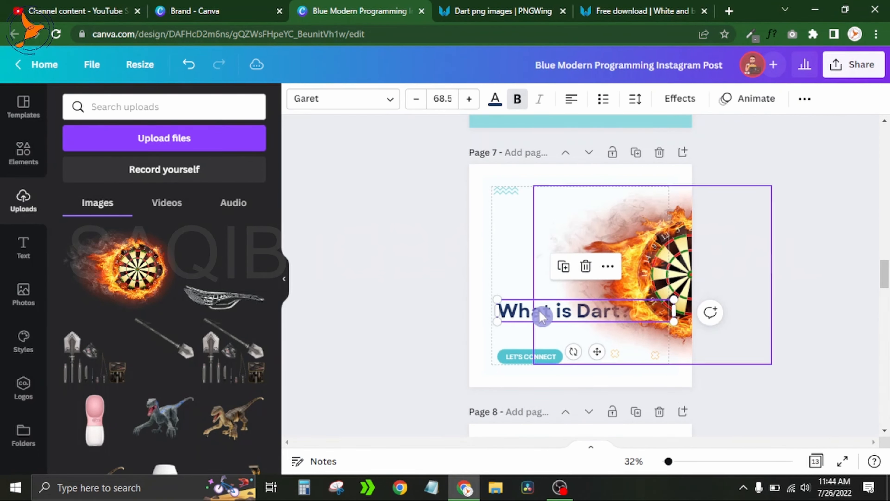
left_click(343, 103)
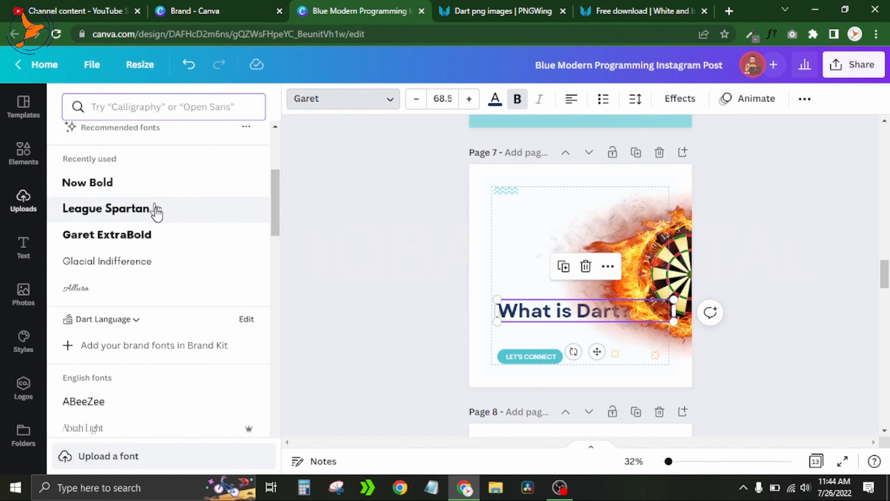
left_click(173, 185)
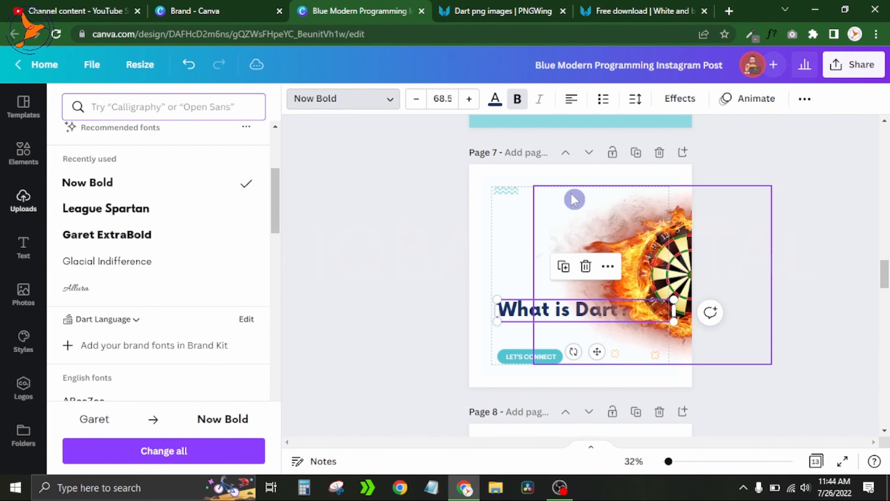
Step: Make the heading uppercase, wrapped on three lines above the button, at size 99.1
left_click(805, 102)
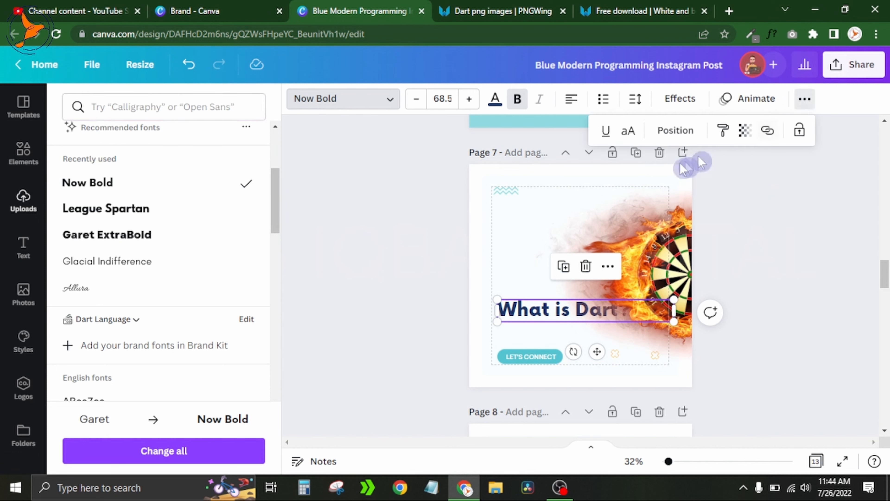
left_click(629, 133)
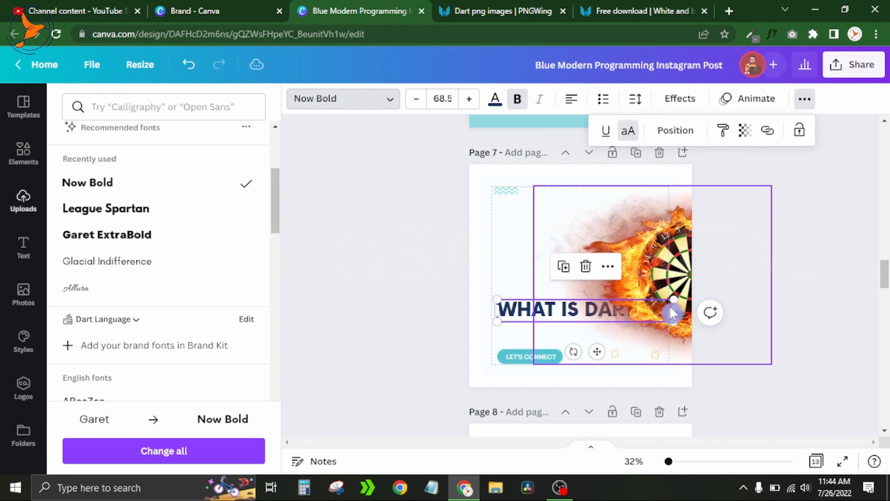
left_click_drag(677, 314, 575, 309)
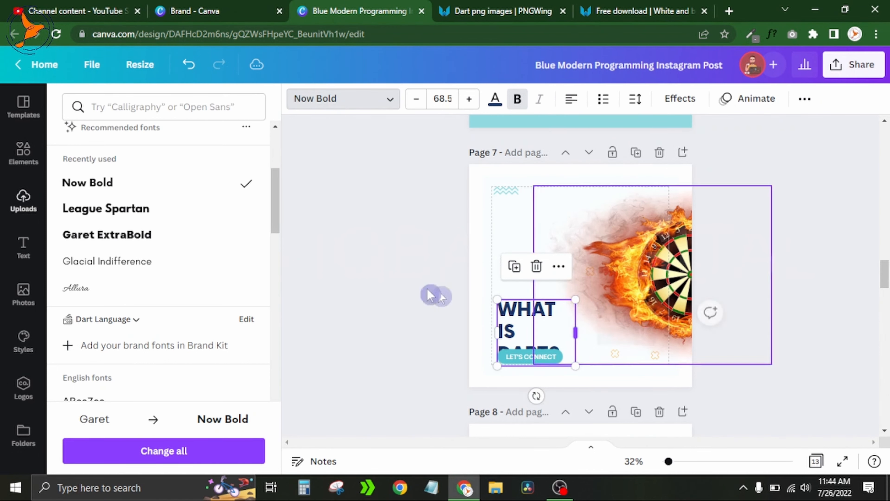
left_click(513, 312)
left_click_drag(519, 298, 516, 255)
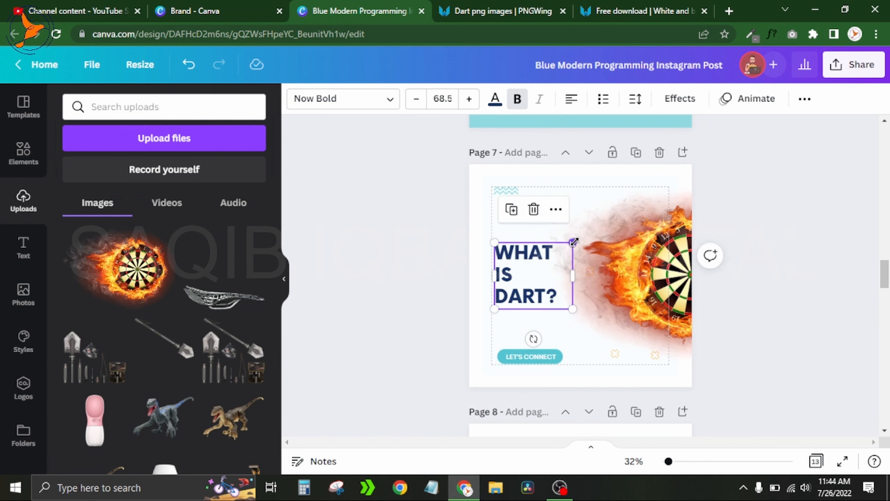
left_click_drag(572, 276, 558, 276)
left_click_drag(570, 313, 599, 342)
Step: Try moving the dartboard upward, undo it, and select the page
left_click(406, 294)
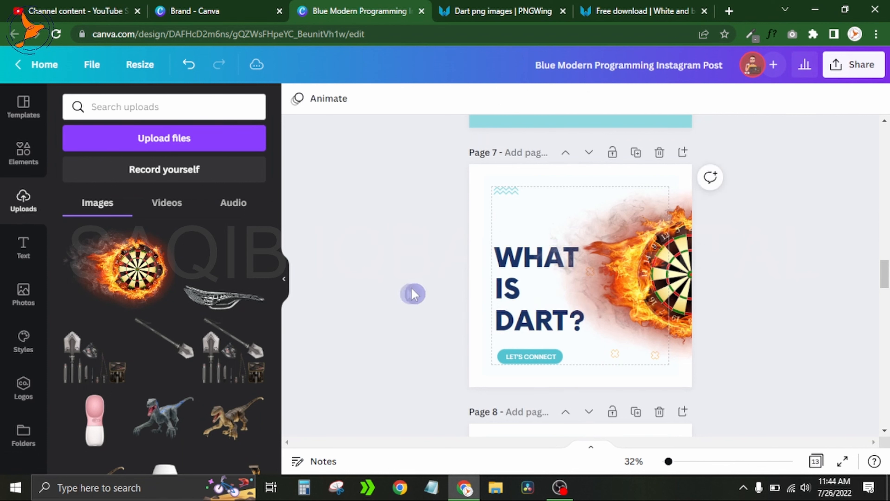
left_click_drag(533, 289, 509, 274)
key("ctrl+z")
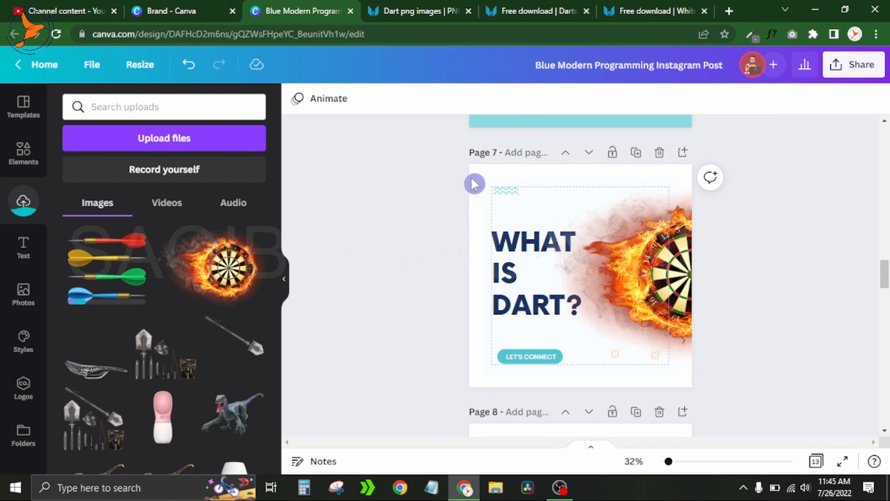
left_click(474, 184)
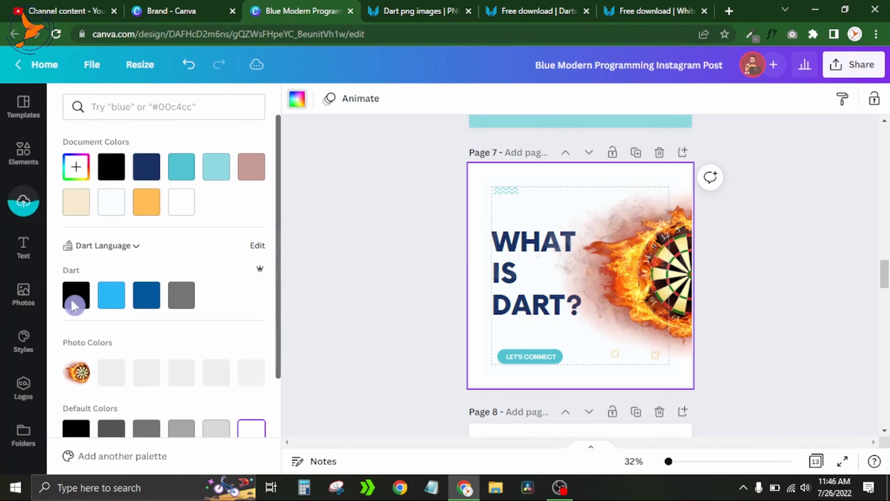
Step: Make page 7's background black and remove the white inner frame
left_click(73, 304)
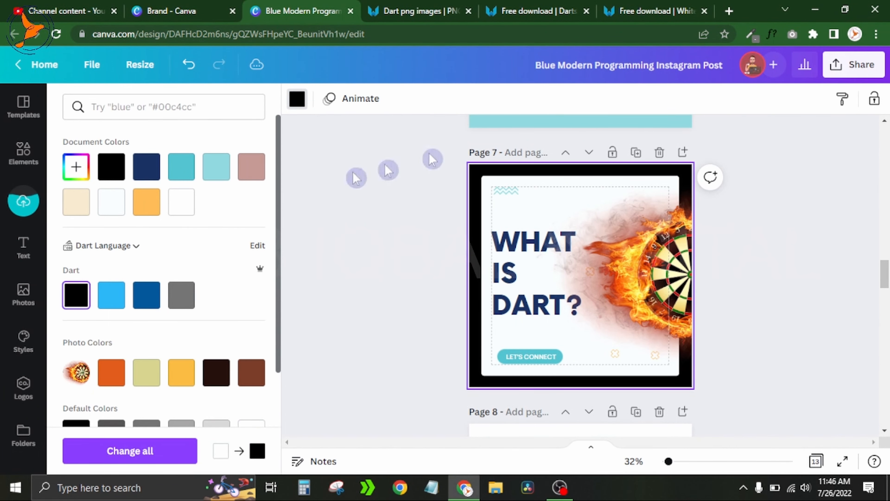
left_click(593, 184)
key("Delete")
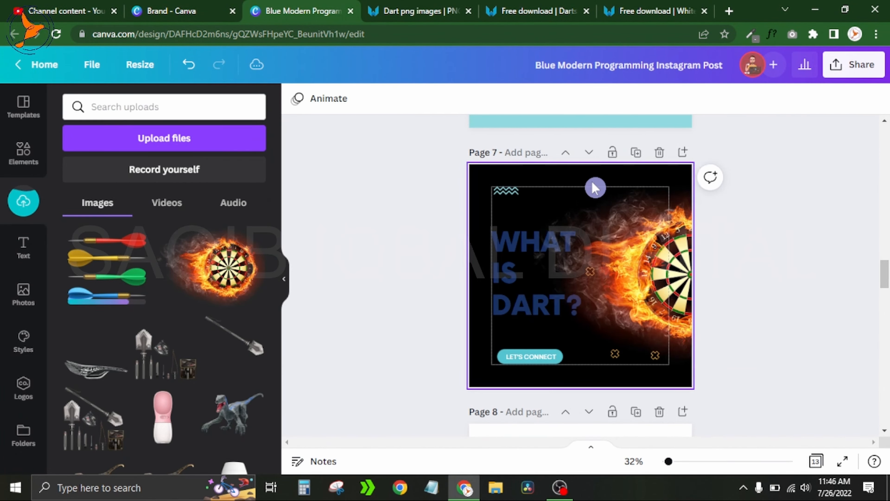
Step: Try several heading colours, settle on white, and enlarge the heading to size 102
left_click(515, 276)
left_click(497, 102)
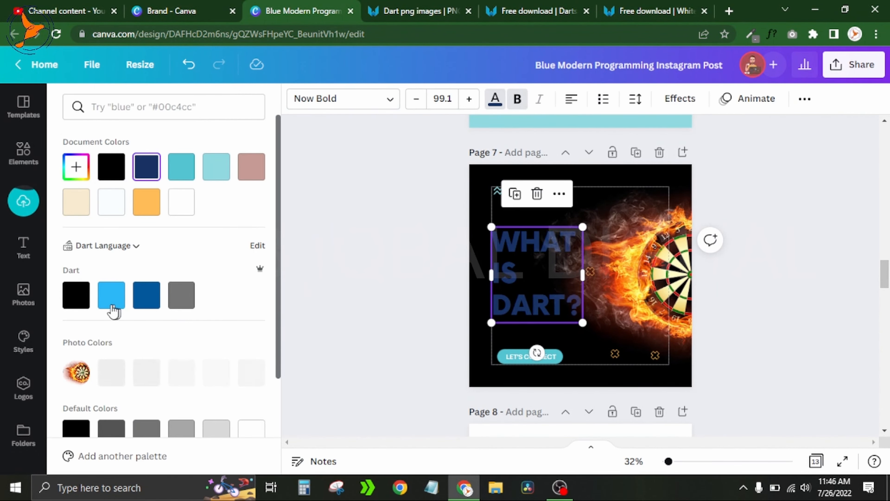
left_click(113, 308)
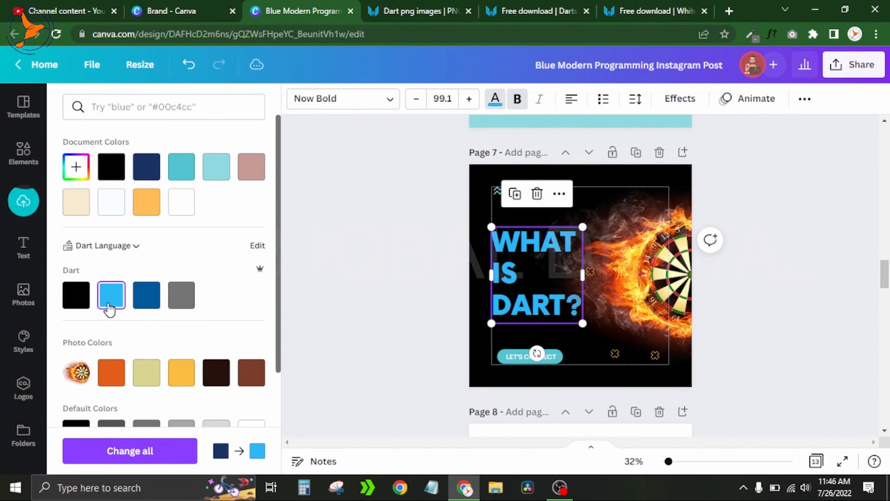
left_click(182, 203)
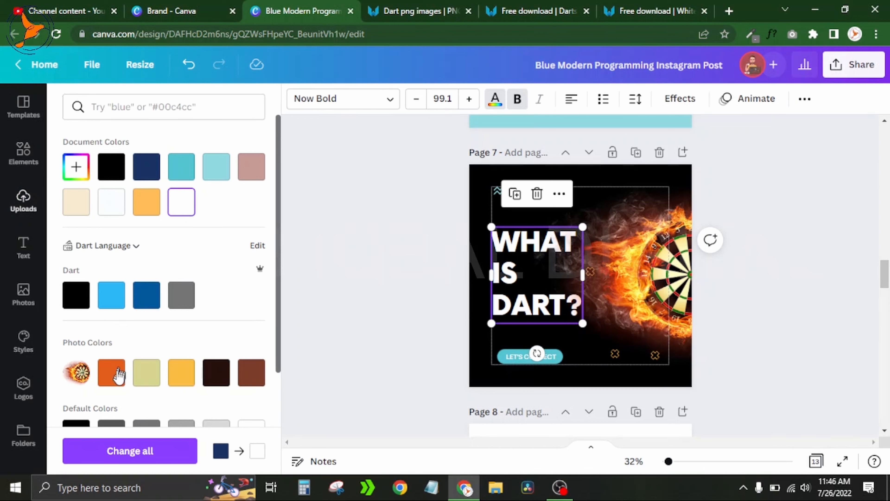
left_click(114, 379)
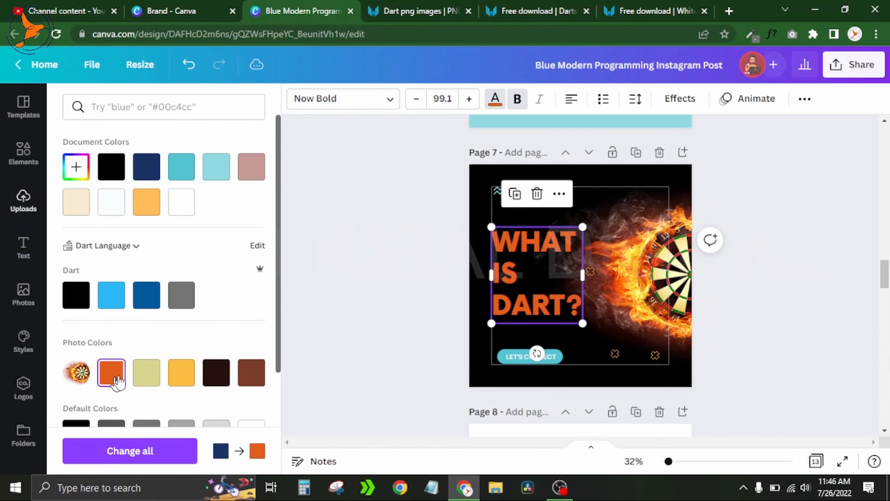
left_click(184, 377)
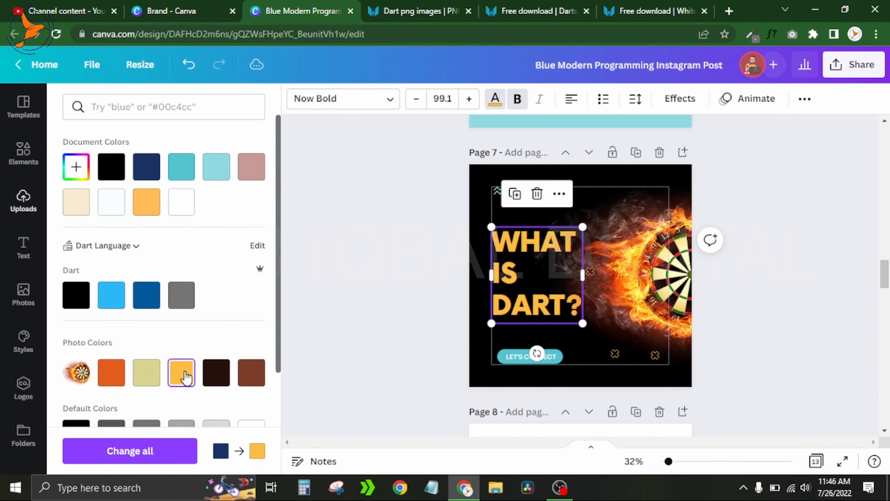
left_click(216, 377)
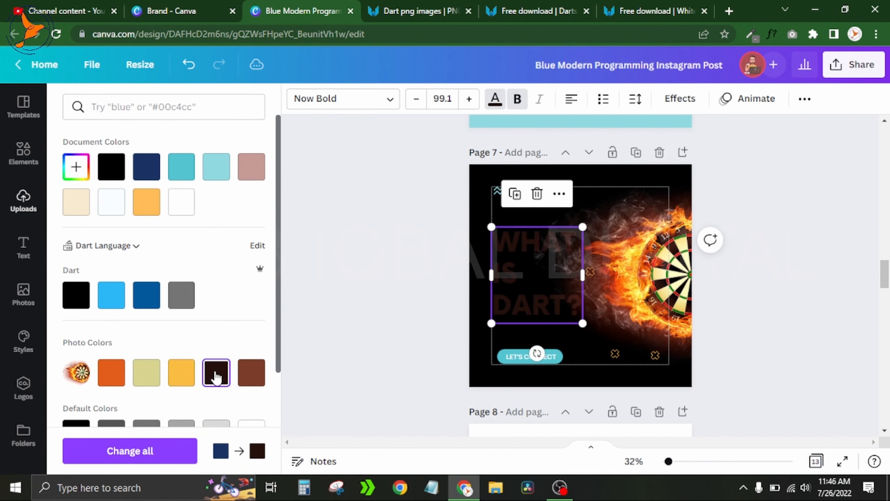
left_click(148, 377)
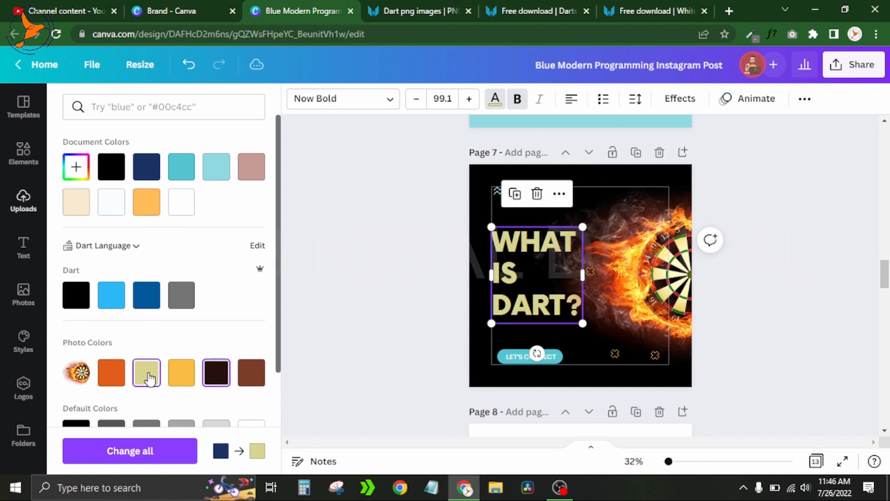
left_click(110, 296)
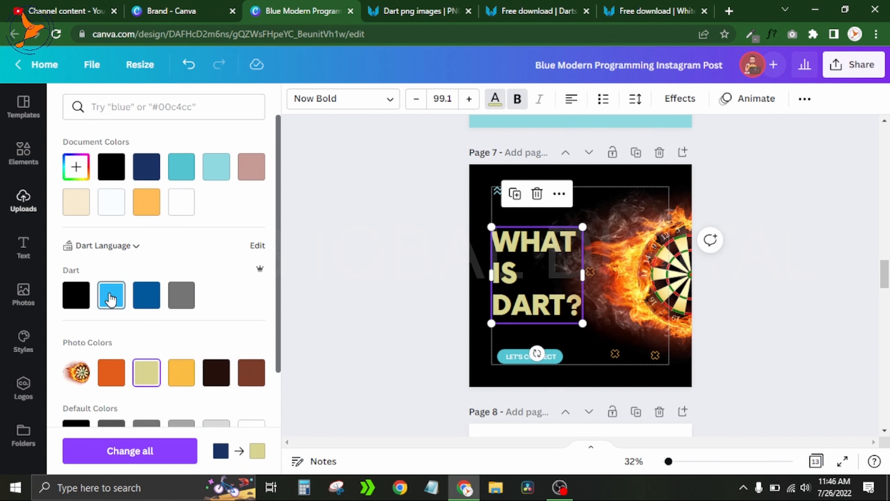
left_click(177, 296)
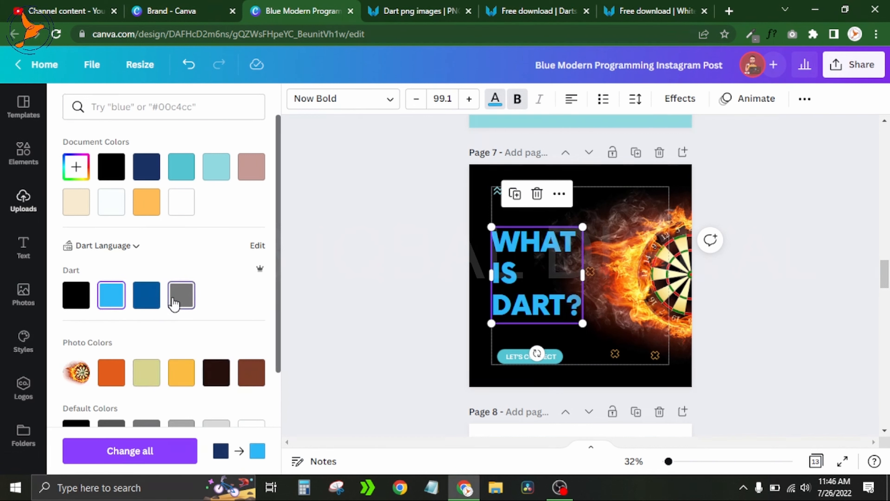
left_click(184, 202)
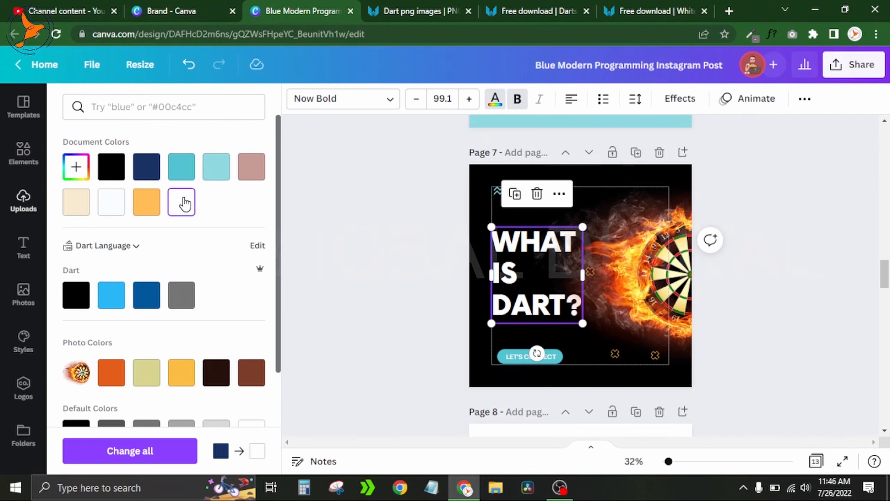
mouse_move(583, 228)
left_mouse_down()
mouse_move(606, 193)
mouse_move(585, 224)
left_mouse_up()
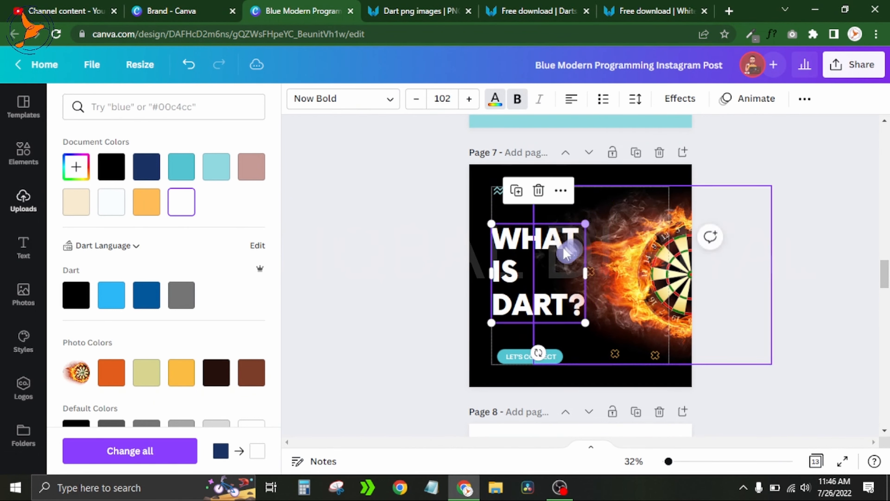
Step: Change the heading text to 'DID YOU KNOW ABOUT DART?' and widen its box
double_click(512, 239)
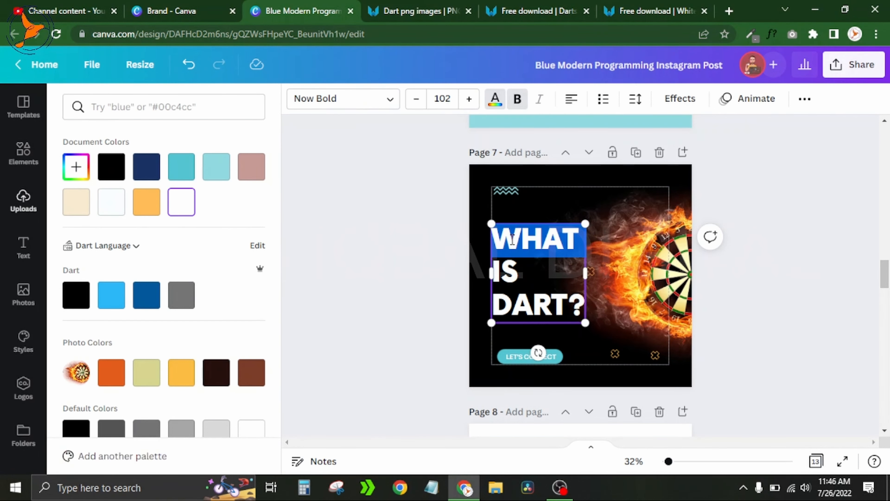
key("shift+Down")
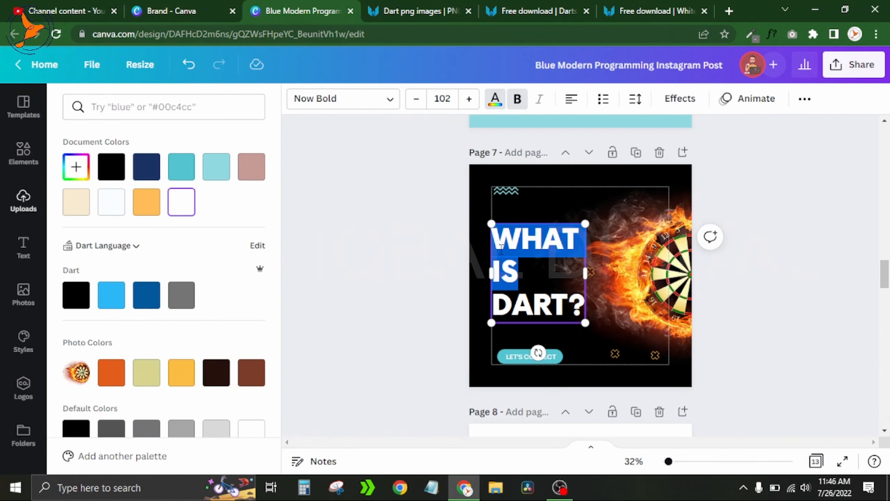
type("D")
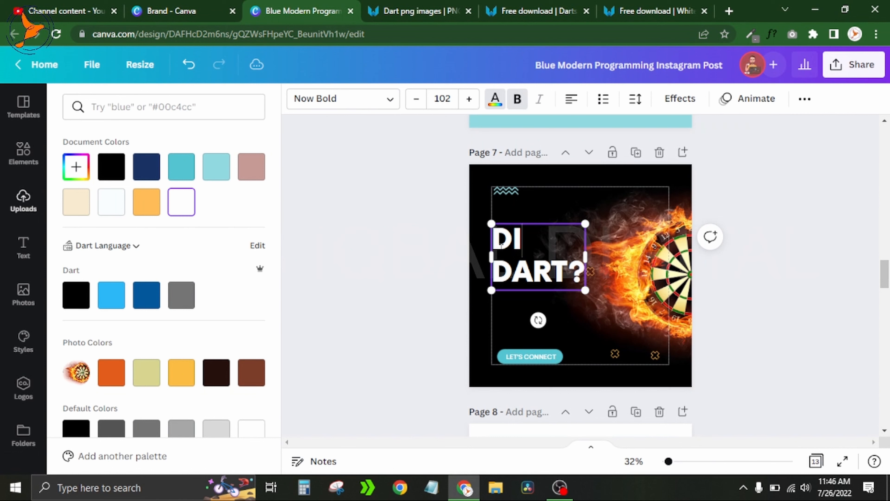
type("ID YOU")
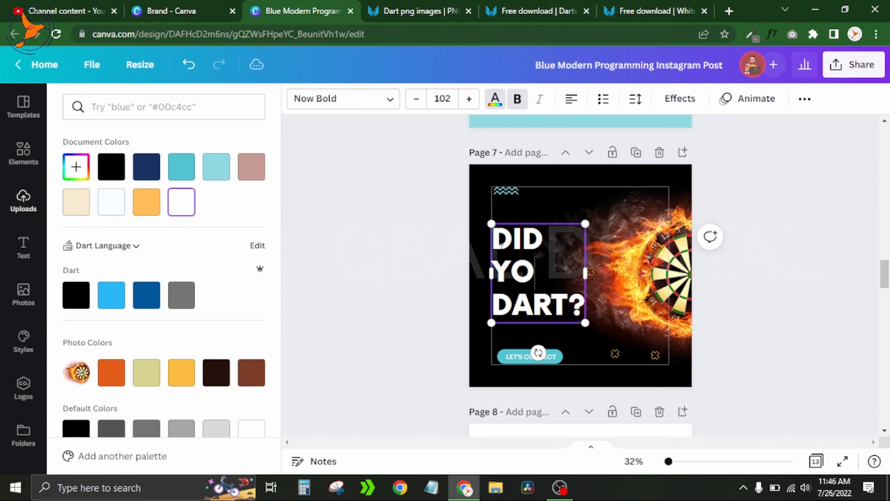
type(" KNOW")
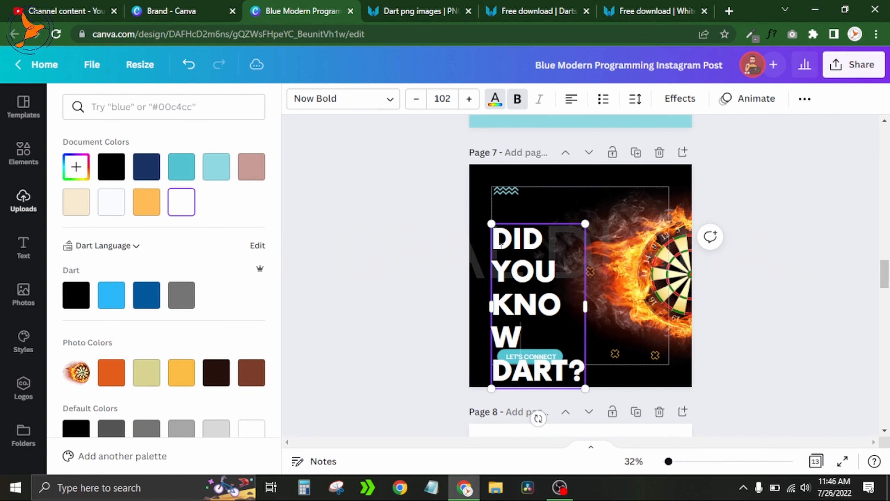
type(" ABOUT")
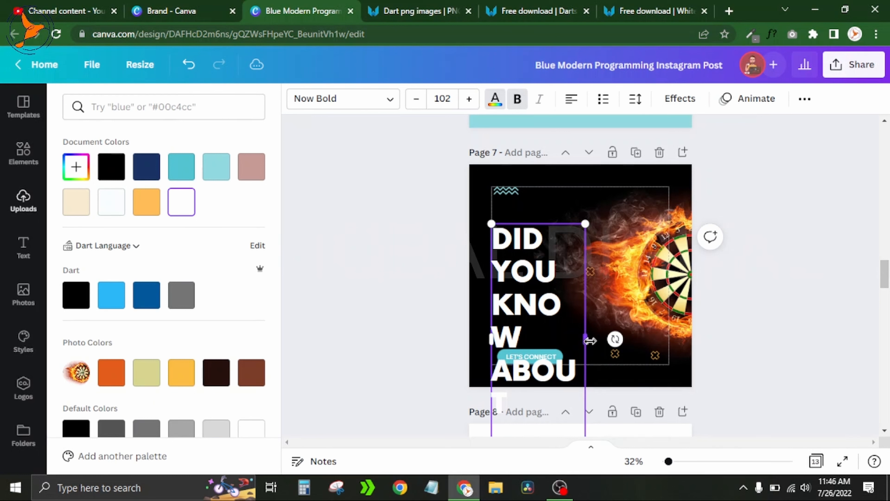
mouse_move(600, 340)
left_mouse_down()
mouse_move(642, 338)
mouse_move(612, 336)
left_mouse_up()
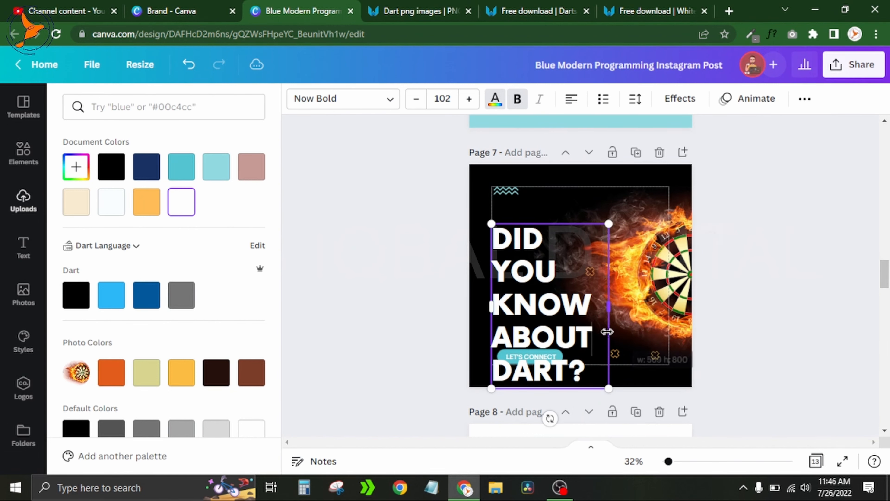
left_click(767, 321)
Step: Move the heading up and resize it to 82.3 above the LET'S CONNECT button
left_click(542, 302)
double_click(542, 302)
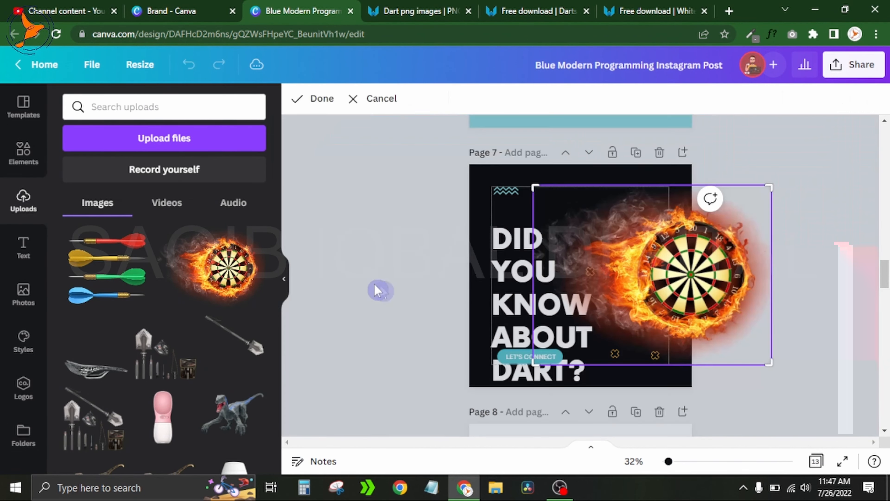
left_click(416, 288)
left_click_drag(507, 286, 504, 249)
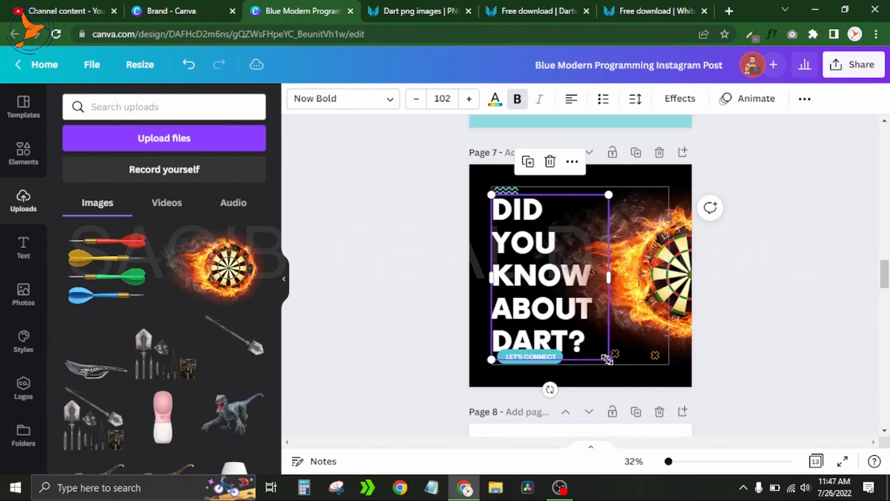
left_click_drag(607, 359, 586, 333)
left_click_drag(518, 265, 514, 275)
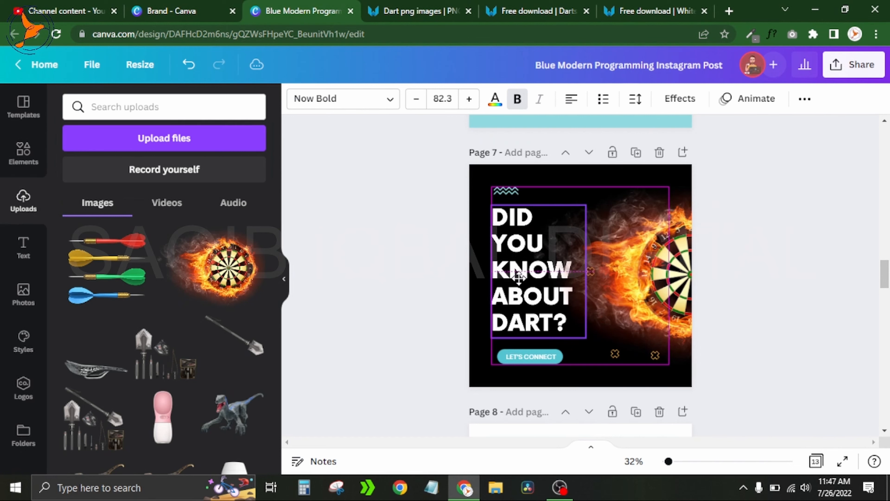
Step: Snap page 7's LET'S CONNECT button to the heading's left edge and relabel it SWIPE LEFT
left_click(524, 352)
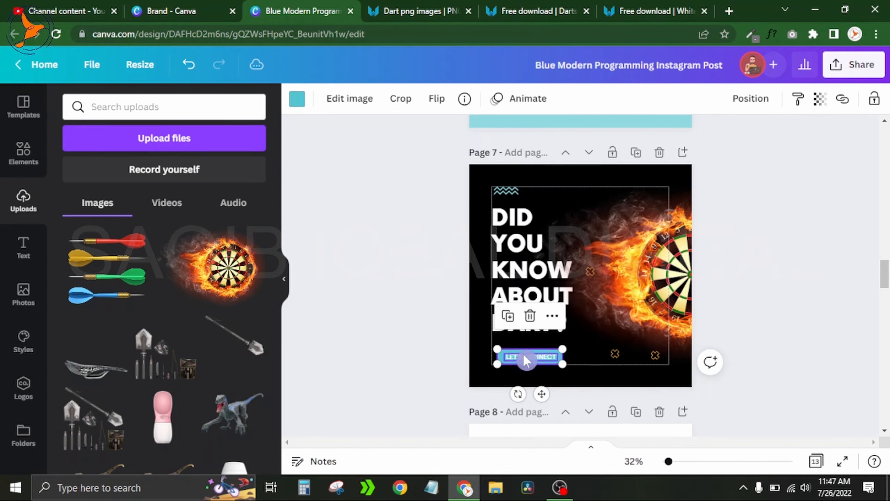
left_click(523, 353)
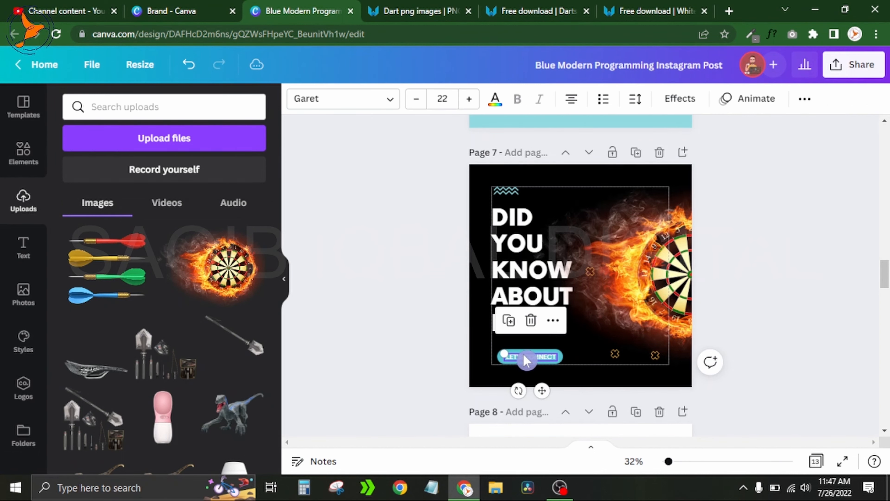
left_click(435, 358)
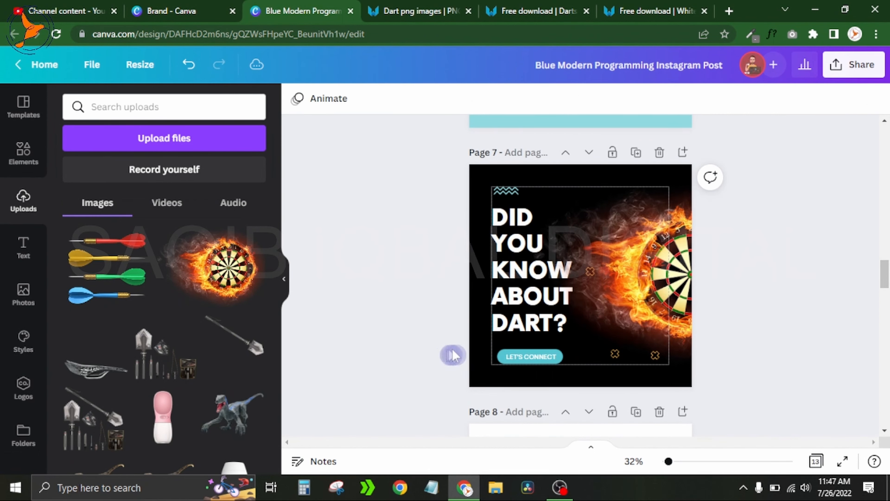
left_click(528, 362)
left_click_drag(528, 362, 528, 365)
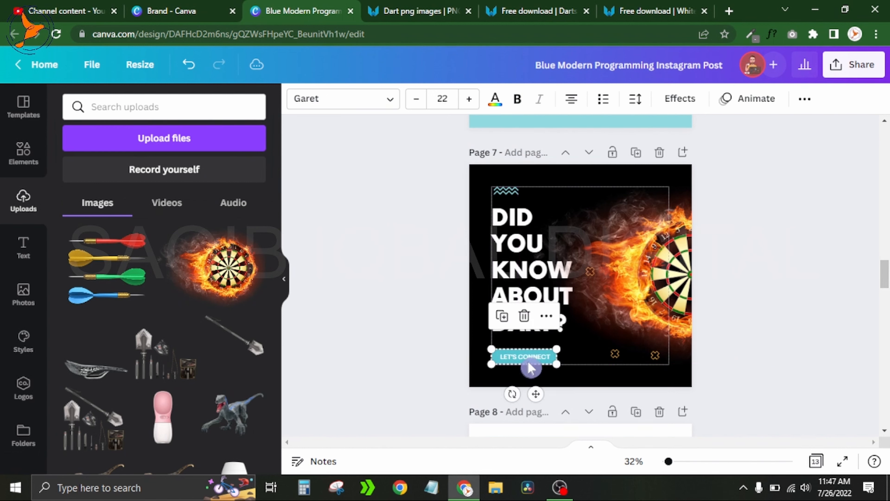
left_click(403, 309)
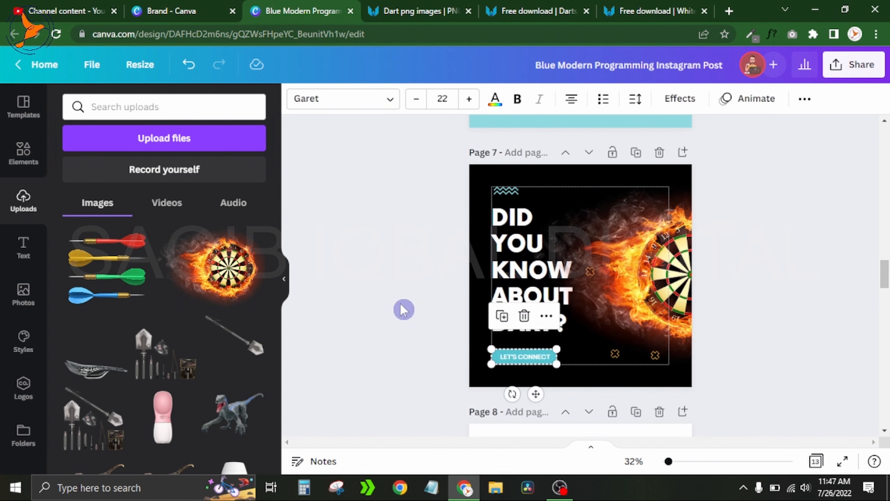
left_click(517, 354)
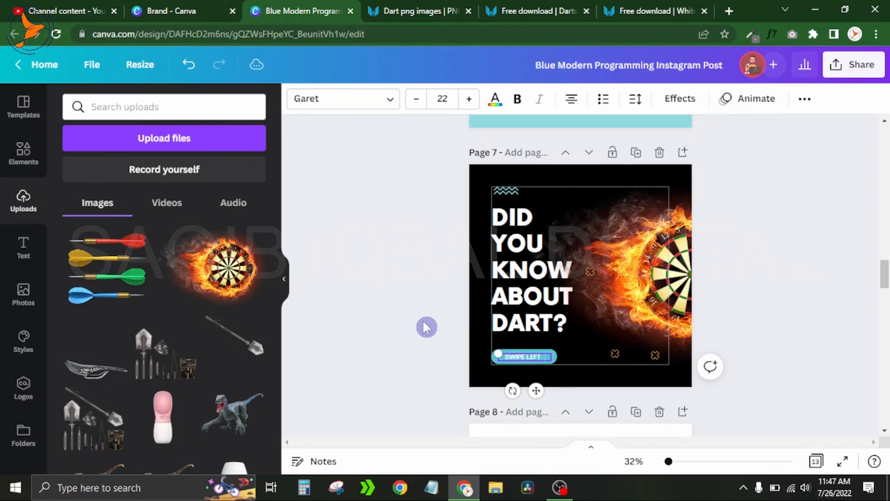
left_click(431, 290)
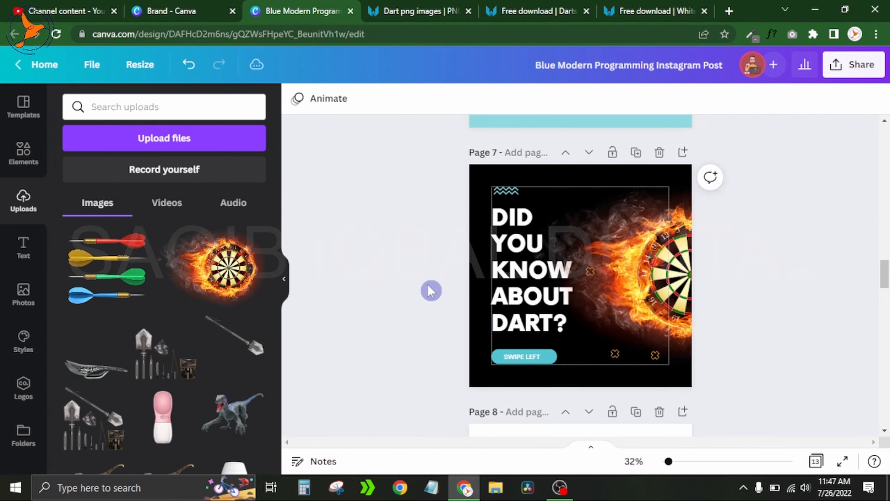
Step: Fill the SWIPE LEFT button with the orange from the dartboard photo colours
left_click(521, 356)
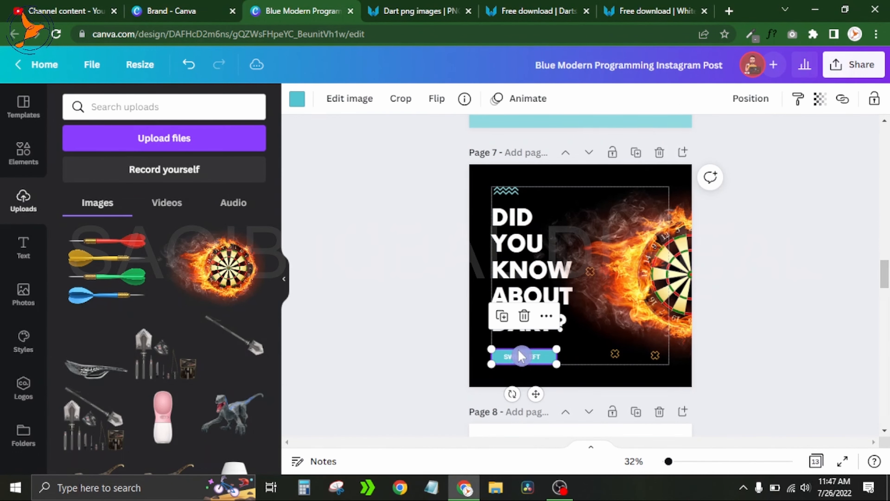
left_click(297, 102)
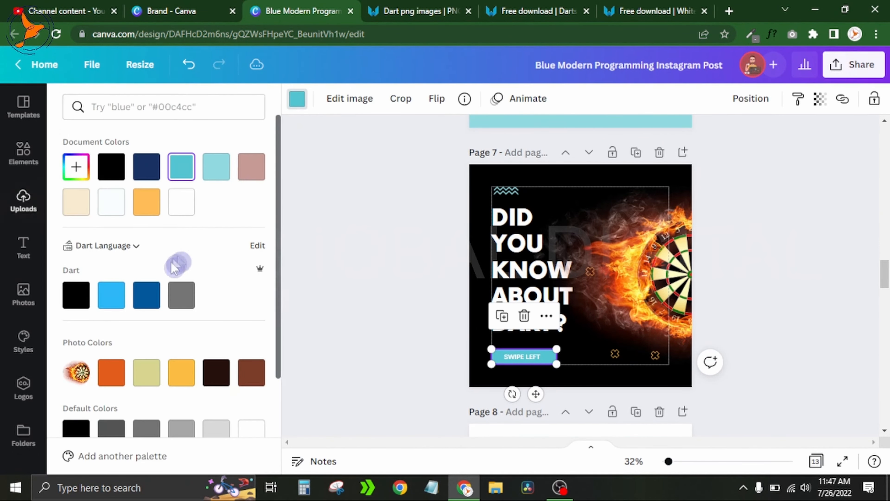
left_click(147, 295)
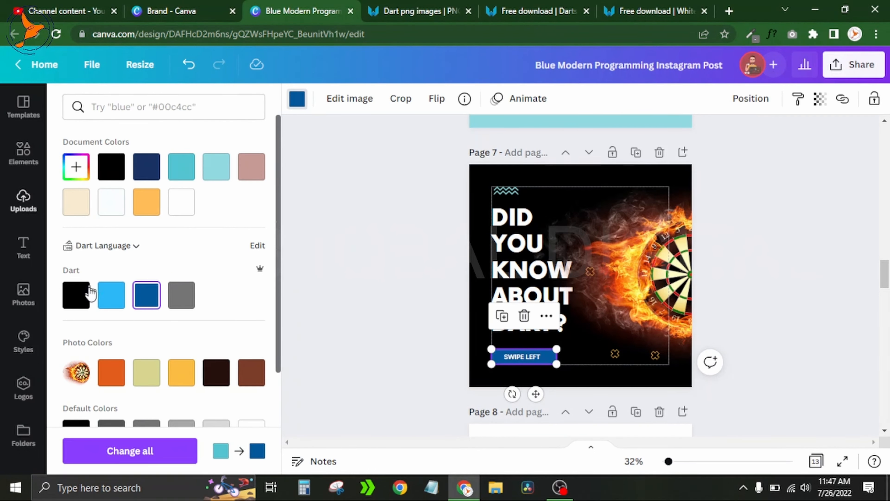
left_click(182, 210)
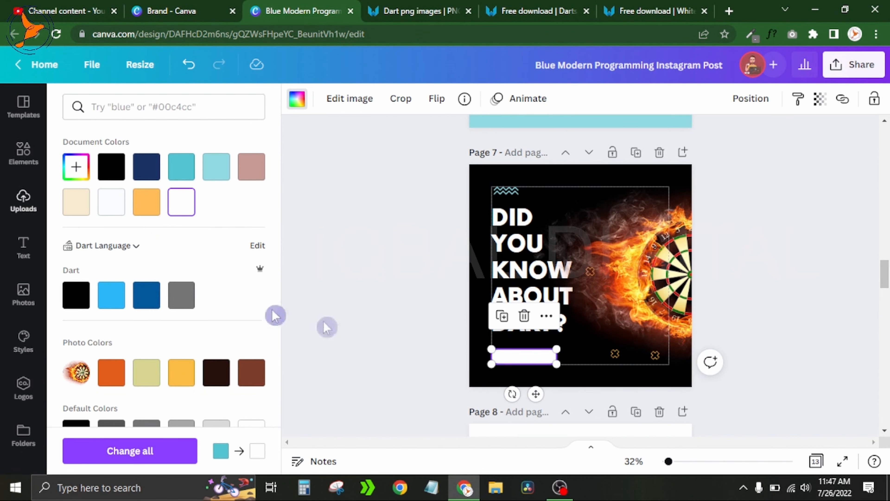
left_click(119, 377)
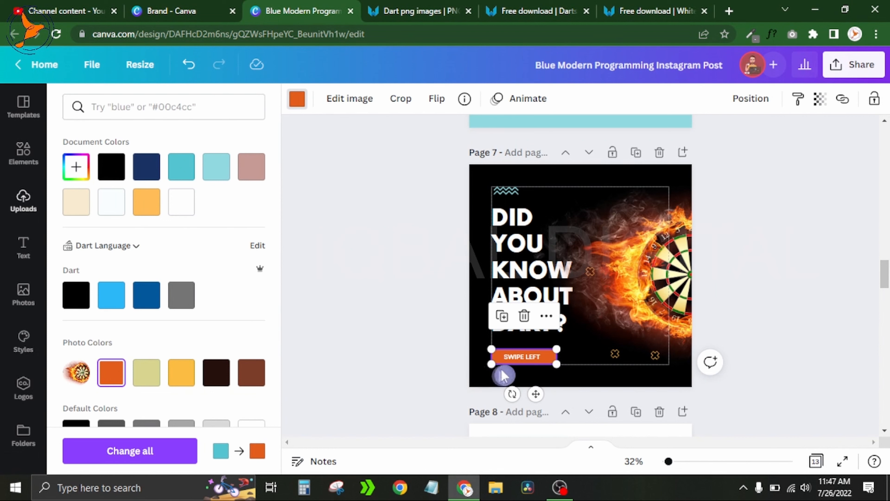
left_click(376, 309)
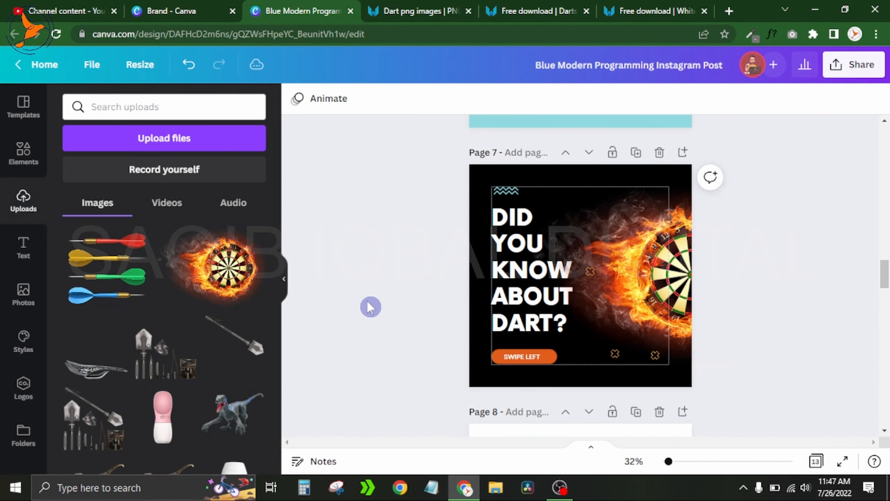
Step: Add a new line to page 7 with an arrowhead end and adjusted thickness
key("l")
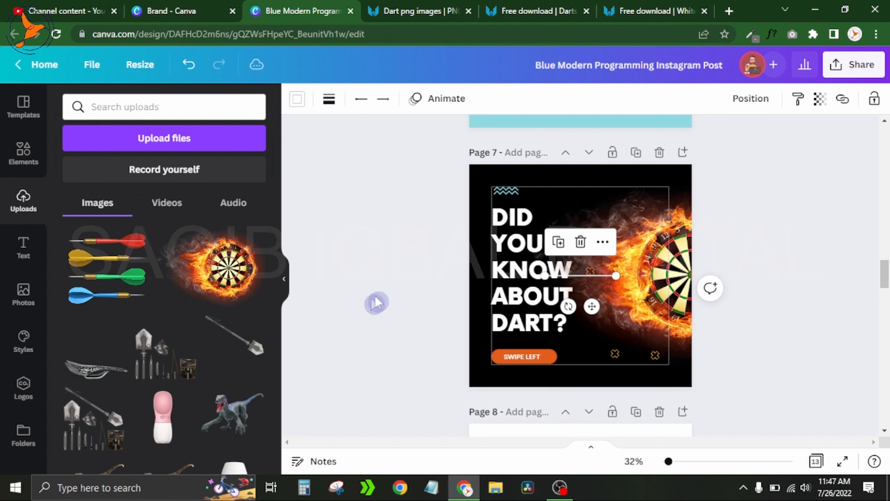
left_click(385, 100)
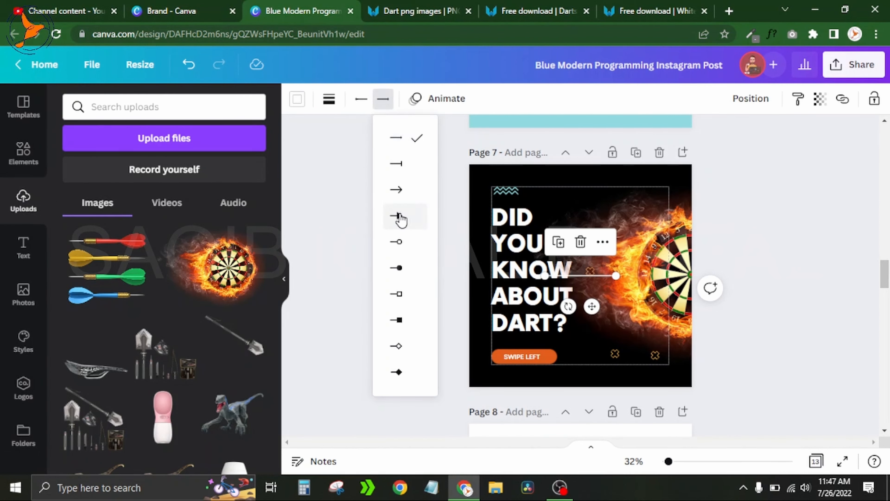
left_click(397, 191)
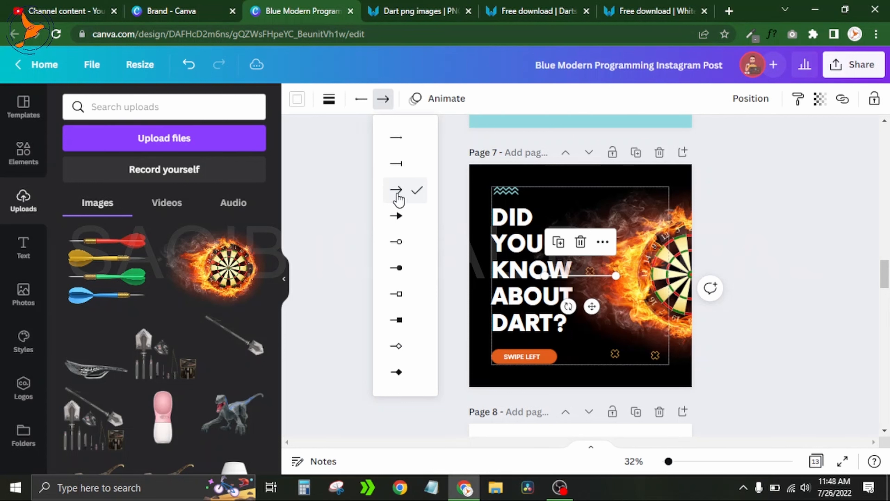
left_click(329, 102)
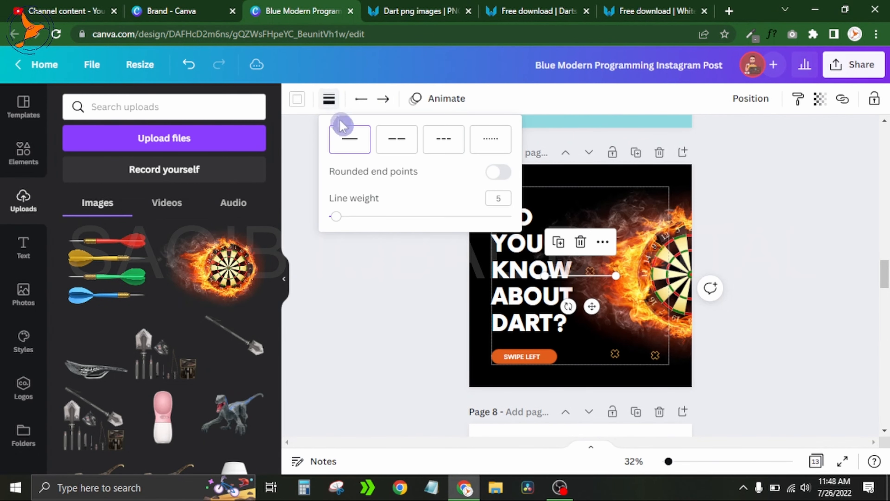
mouse_move(358, 210)
left_mouse_down()
mouse_move(340, 216)
mouse_move(375, 216)
left_mouse_up()
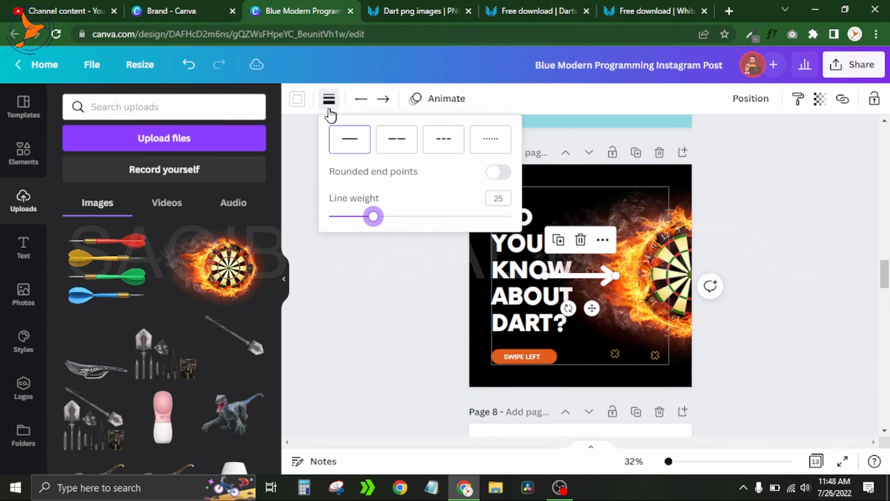
left_click(297, 100)
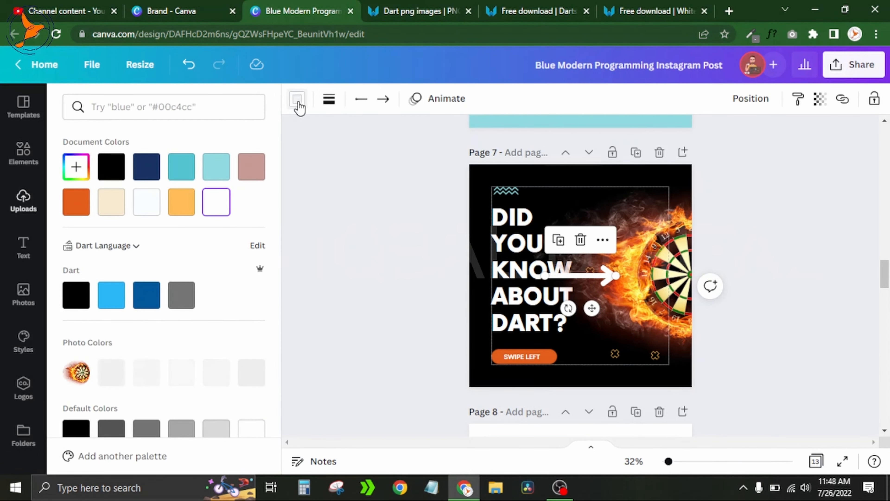
left_click(554, 275)
Step: Shorten the arrow and move it down onto the SWIPE LEFT button
left_click_drag(545, 275, 572, 274)
left_click(751, 306)
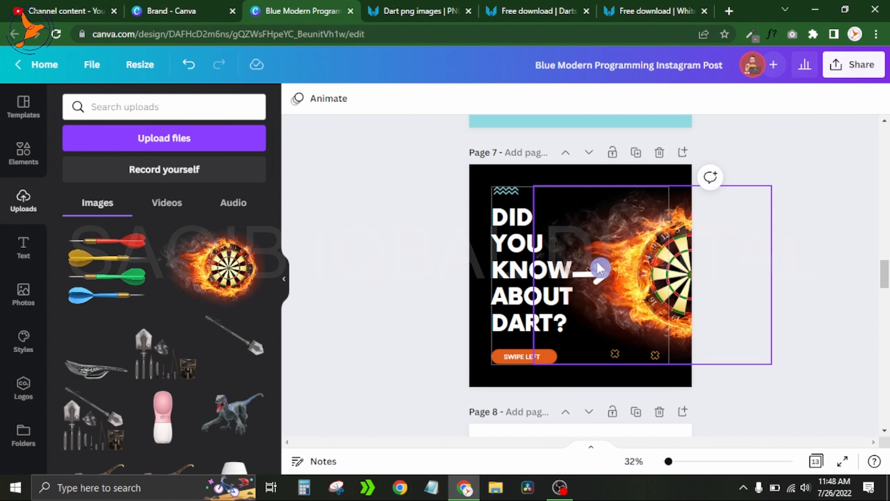
left_click_drag(597, 272, 591, 373)
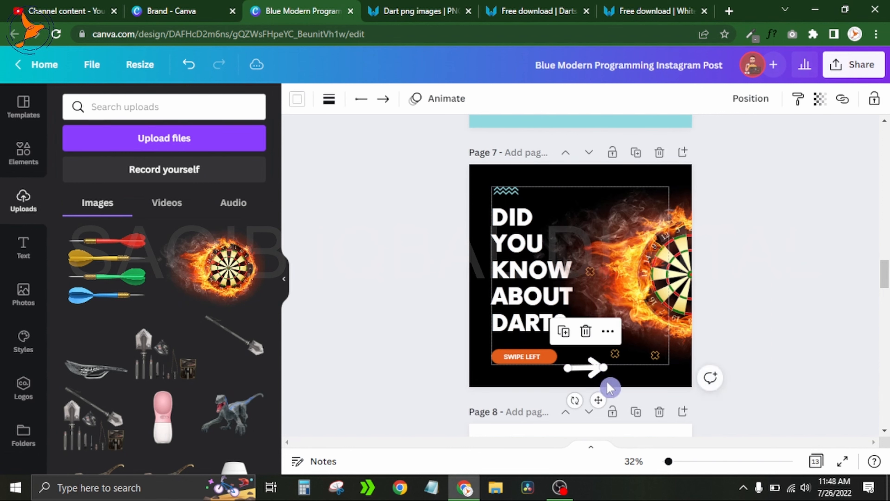
left_click(588, 373)
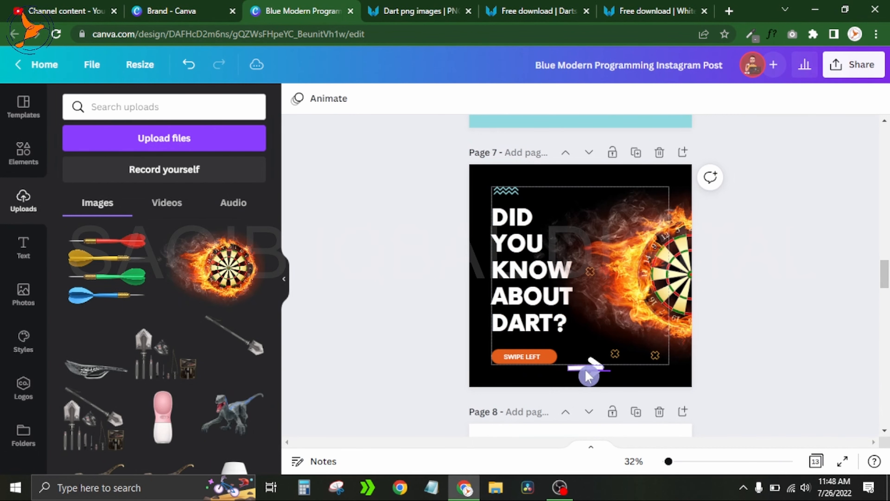
left_click(588, 373)
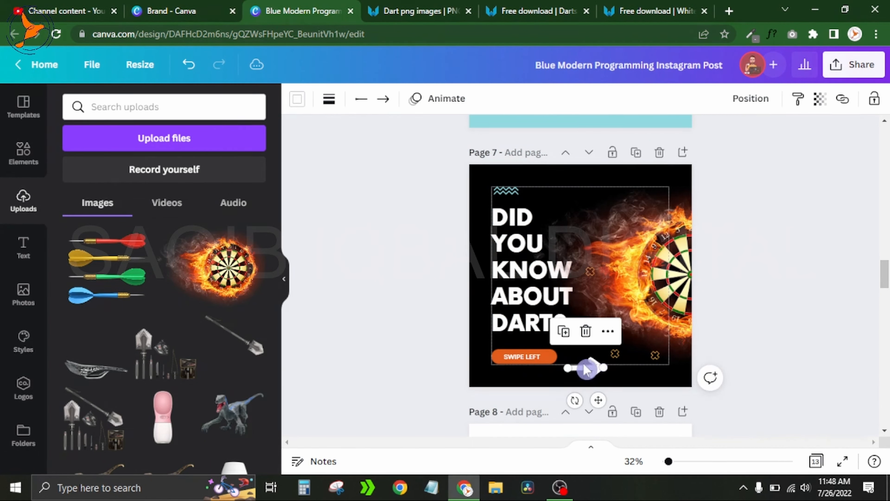
left_click_drag(569, 367, 595, 368)
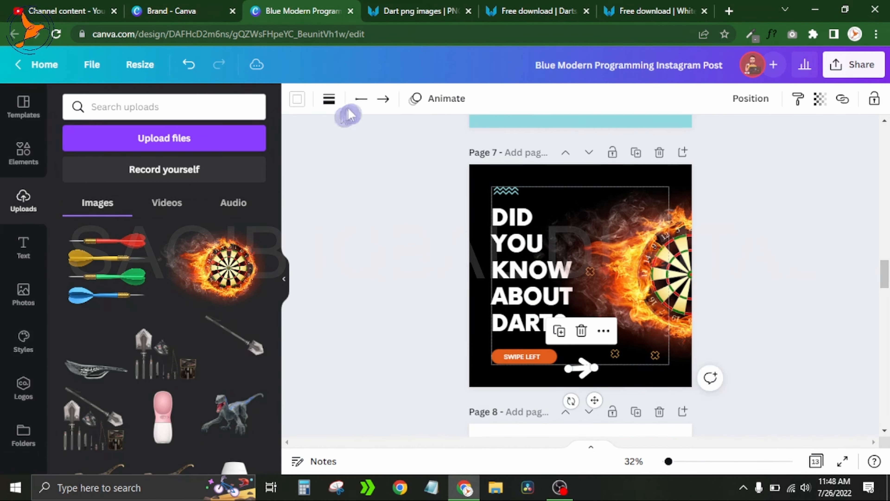
Step: Lower the arrow's line weight to make it thinner and shorten it slightly more
left_click(329, 100)
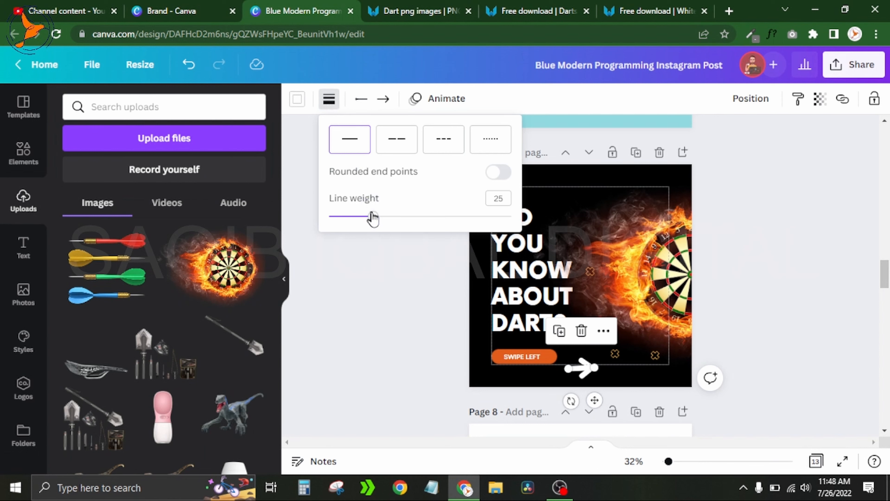
left_click_drag(374, 220, 351, 220)
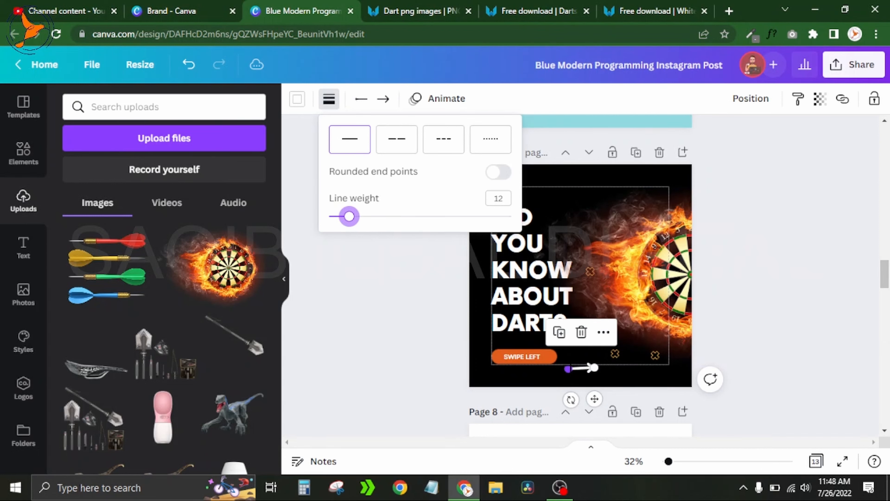
mouse_move(568, 368)
left_mouse_down()
mouse_move(581, 369)
mouse_move(565, 384)
left_mouse_up()
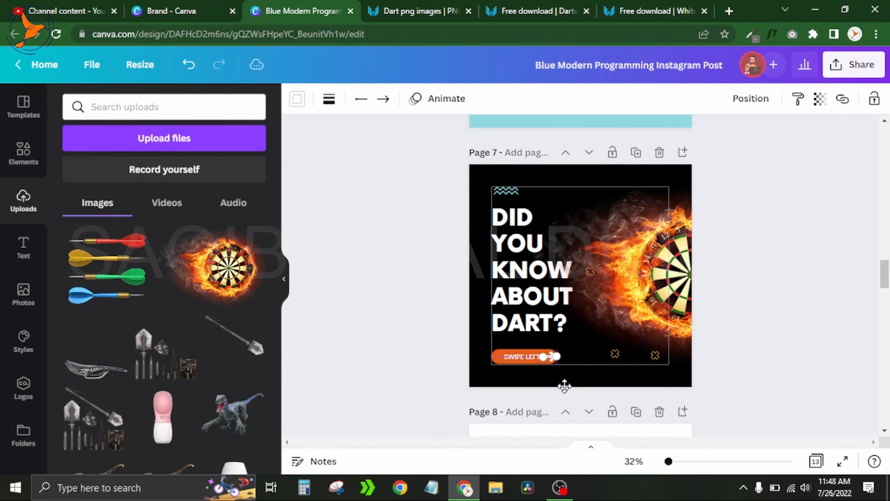
left_click(423, 322)
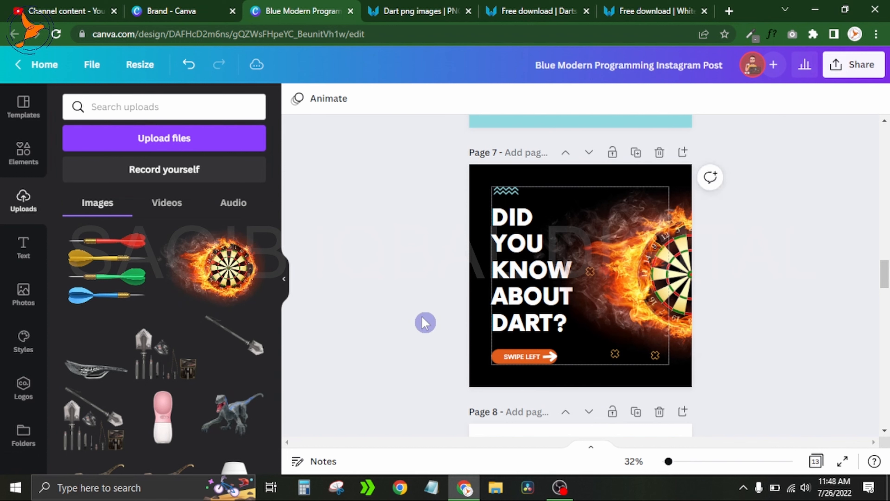
left_click(551, 360)
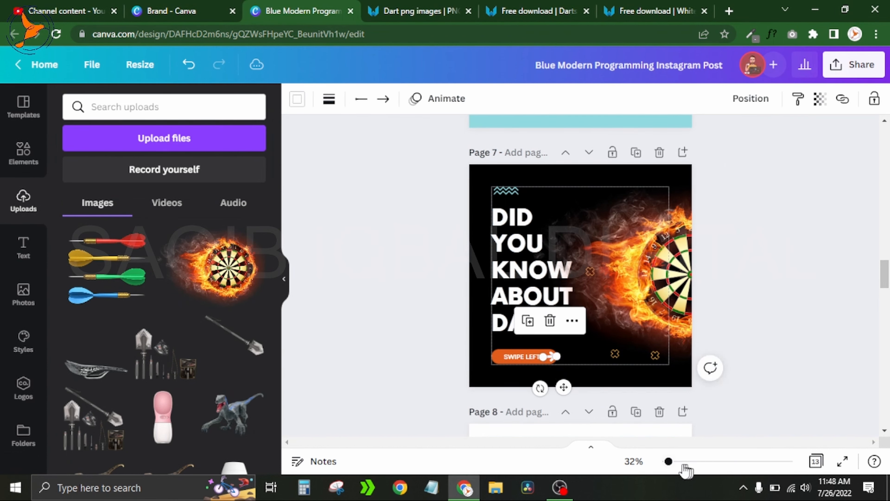
left_click_drag(670, 461, 682, 461)
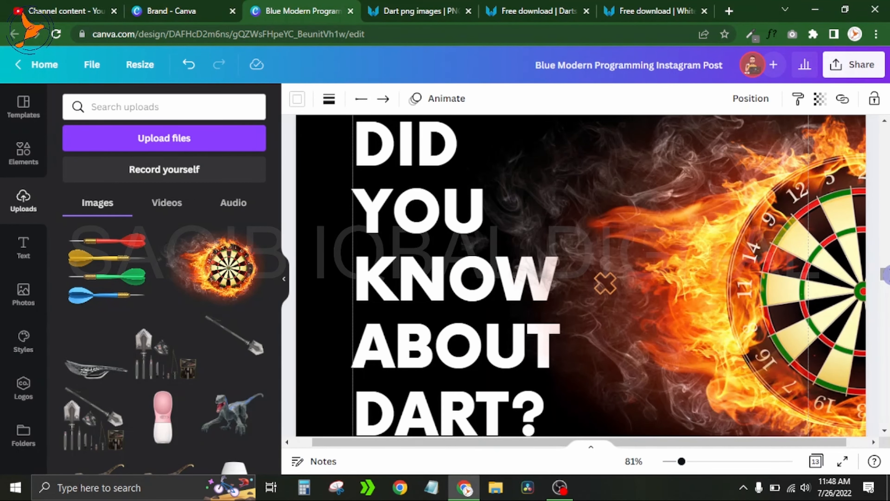
left_click_drag(887, 276, 887, 283)
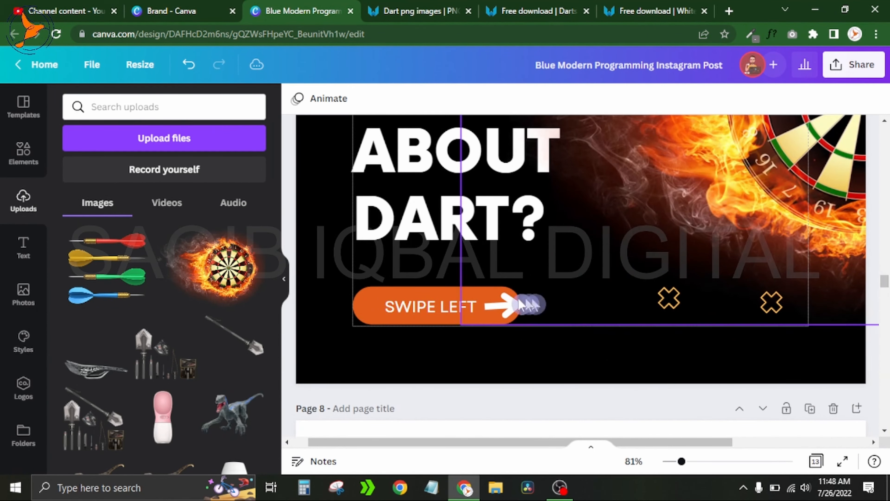
Step: Shift the SWIPE LEFT label left and settle the straightened arrow inside the button
left_click(435, 311)
left_click_drag(427, 308, 415, 309)
left_click(502, 305)
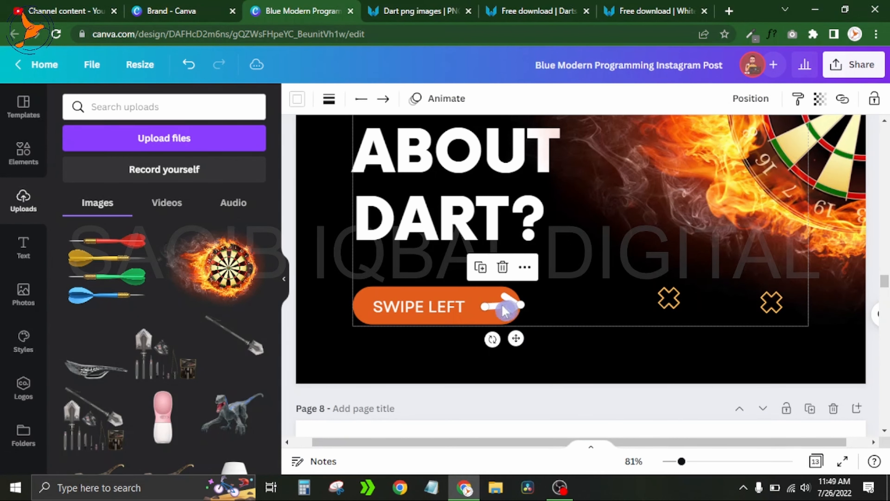
left_click_drag(486, 341, 485, 343)
left_click_drag(507, 306, 495, 308)
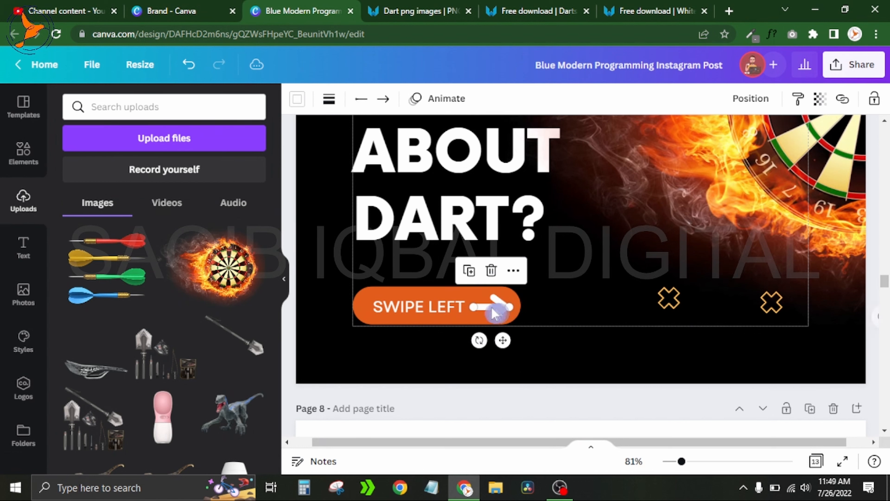
left_click(633, 462)
left_click(638, 398)
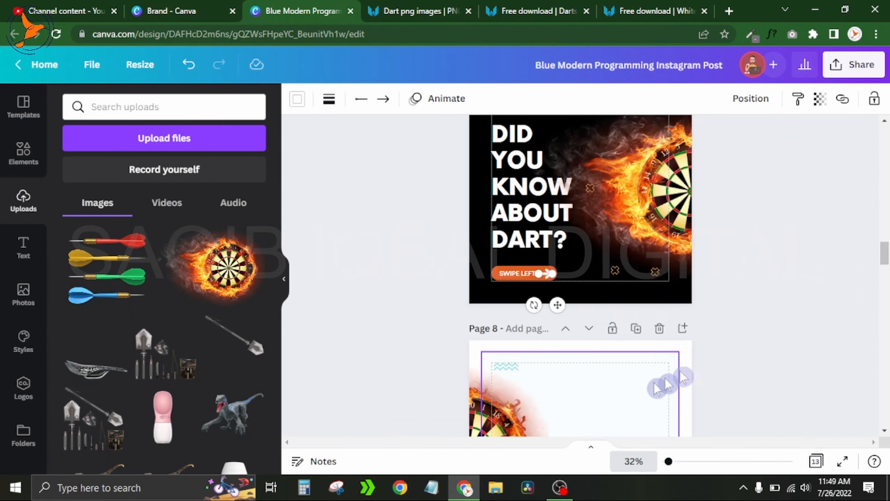
Step: Recolour the zigzag above page 7's heading with the photo's orange, then scroll to page 8
left_click(766, 308)
scroll(767, 308, "up", 2)
scroll(766, 308, "up", 1)
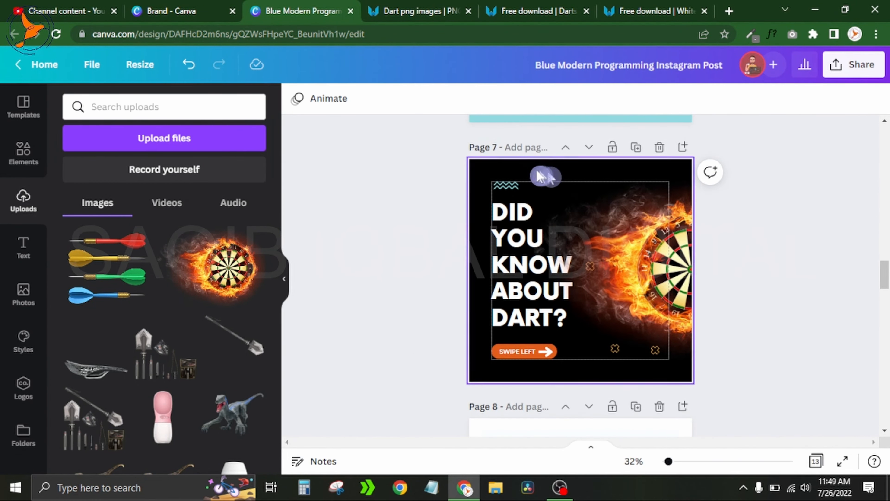
left_click(512, 191)
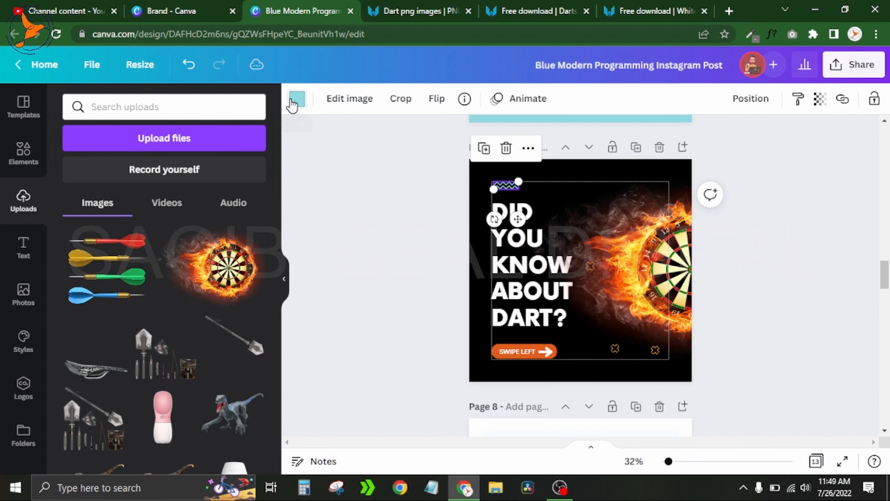
left_click(297, 99)
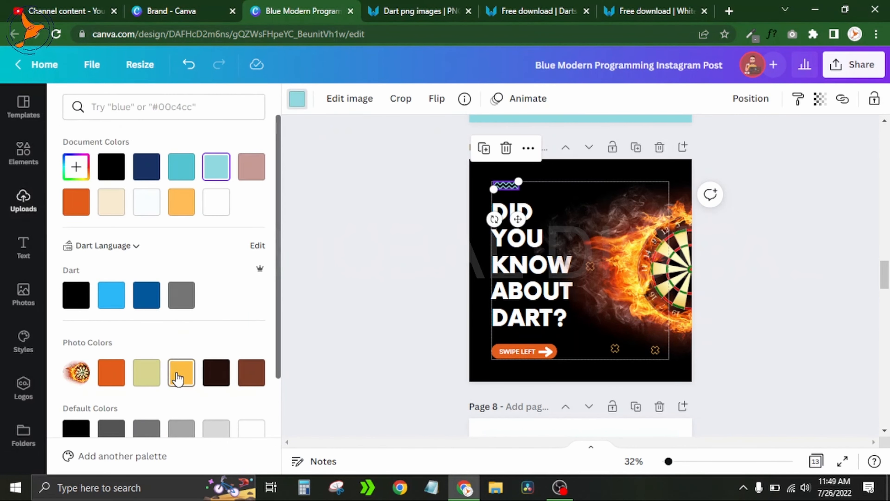
left_click(180, 372)
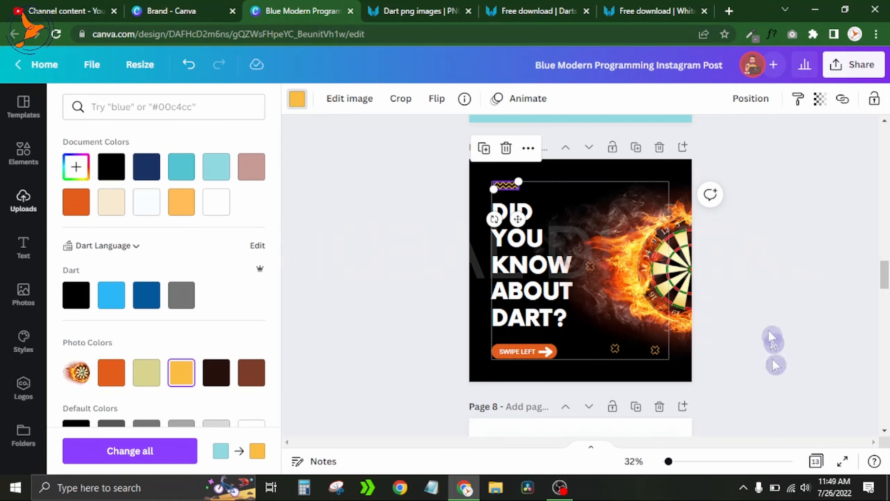
left_click(761, 302)
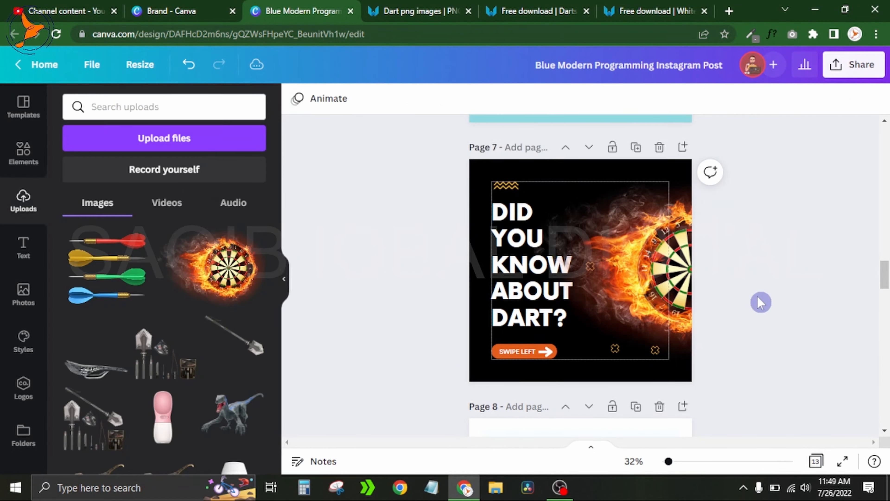
scroll(760, 302, "down", 1)
scroll(760, 303, "up", 1)
scroll(761, 302, "down", 1)
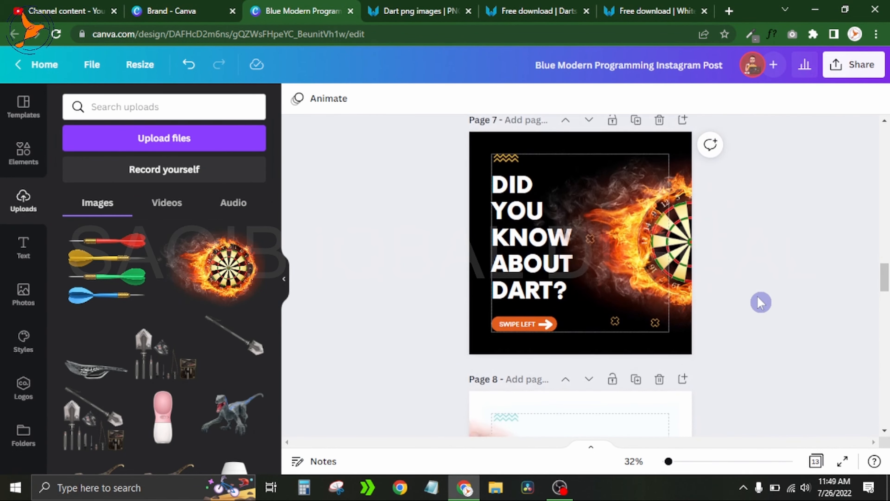
scroll(760, 303, "down", 8)
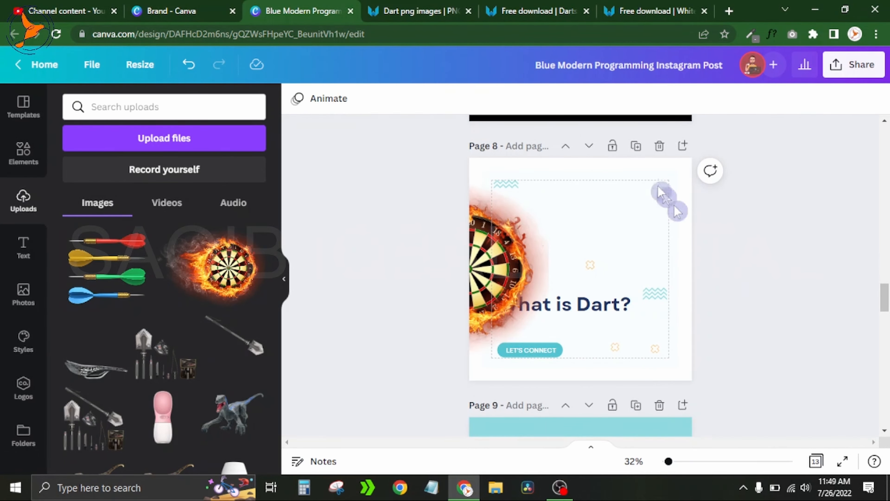
Step: Make page 8's background black
left_click(631, 169)
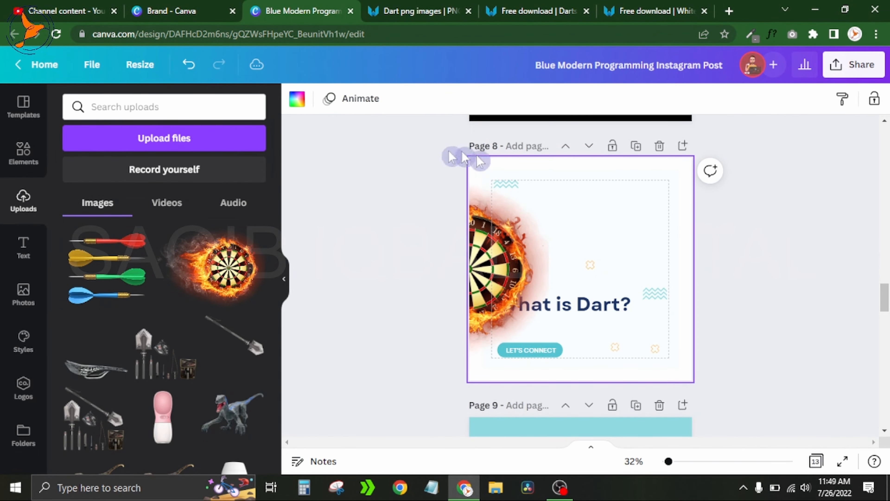
left_click(296, 101)
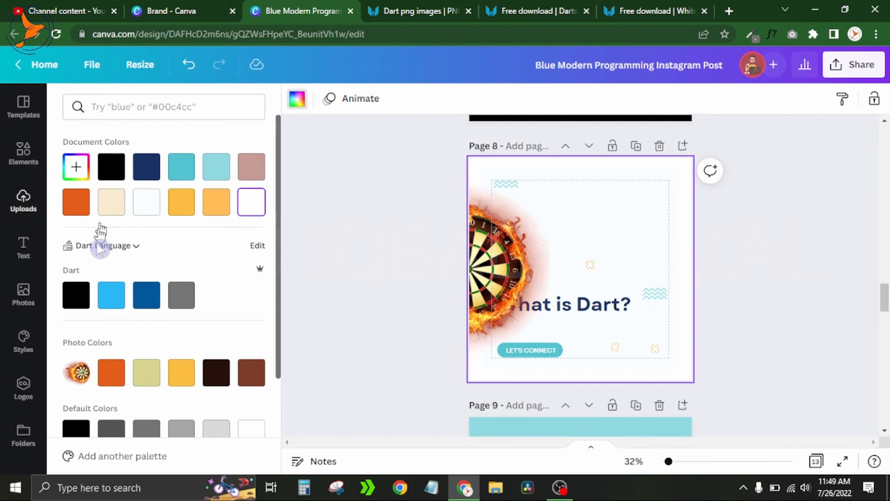
left_click(111, 166)
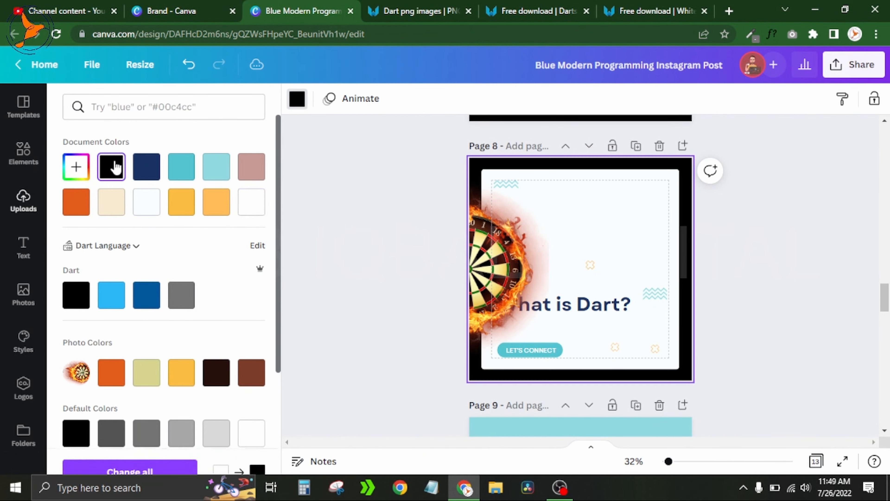
Step: Delete page 8's white card, What is Dart? heading and LET'S CONNECT button
left_click(649, 208)
key("Delete")
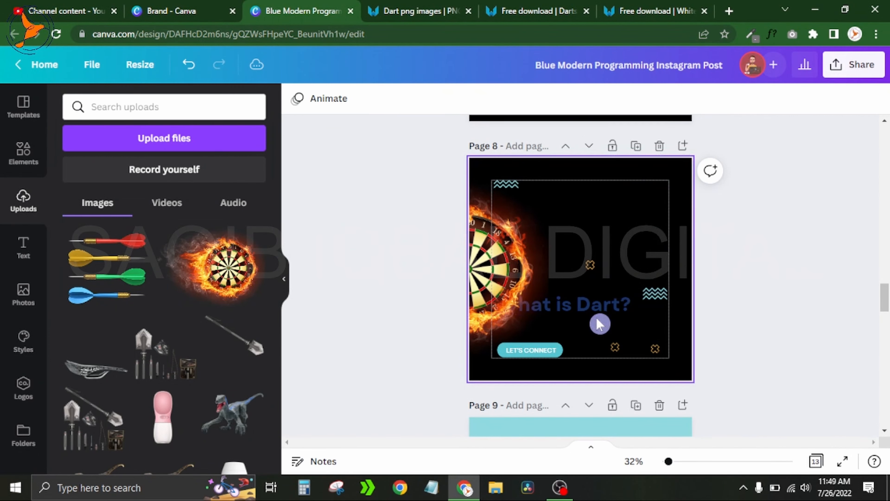
left_click(612, 308)
key("Delete")
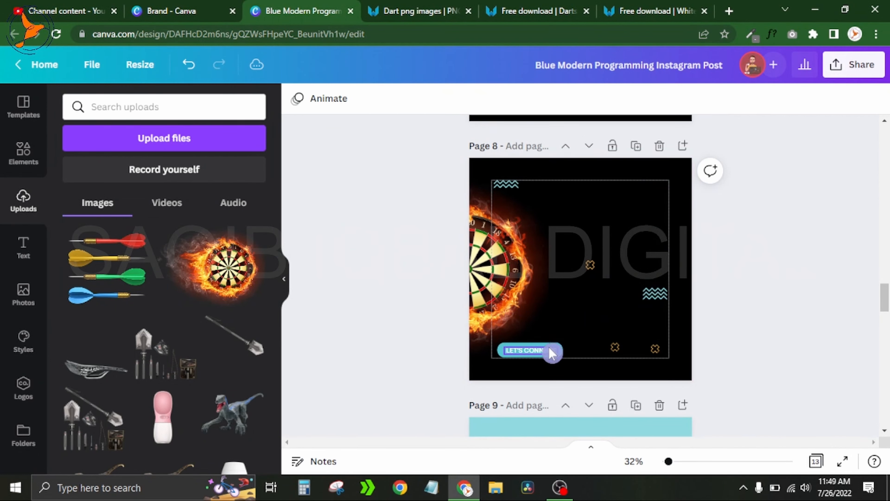
left_click(550, 349)
left_click(553, 348)
key("Delete")
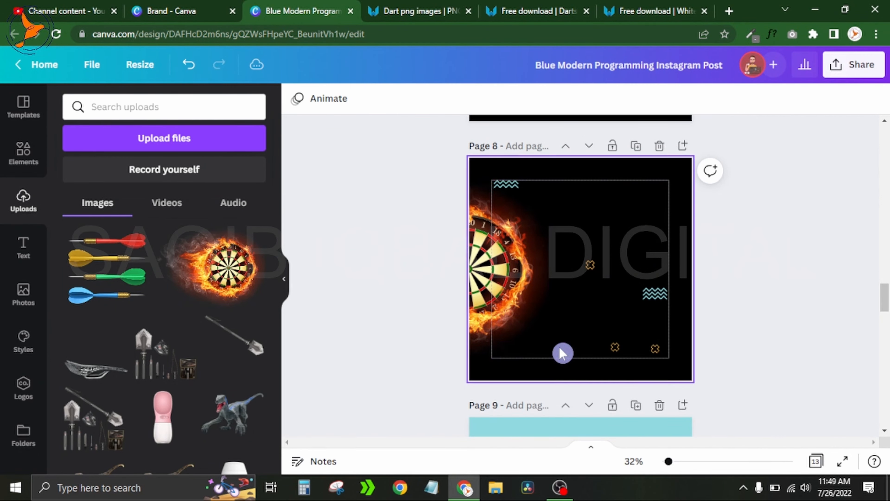
scroll(793, 308, "down", 5)
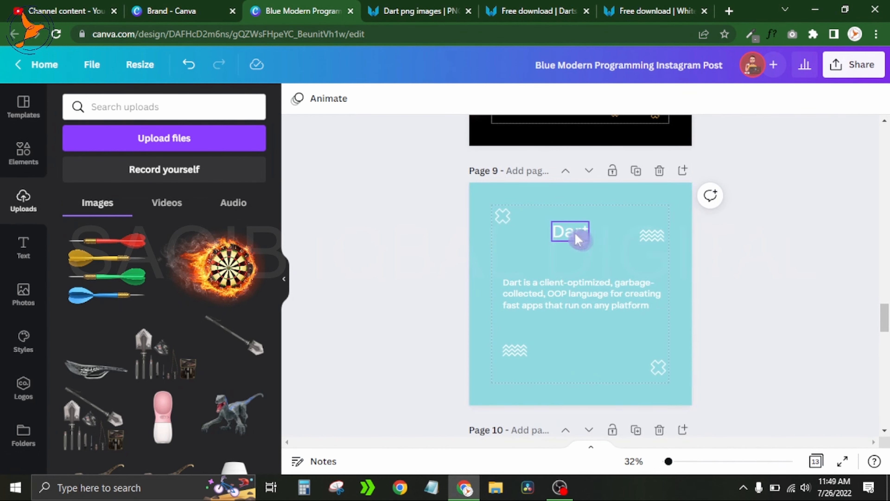
Step: Centre-align page 9's description text and select it together with the Dart heading
left_click(574, 236)
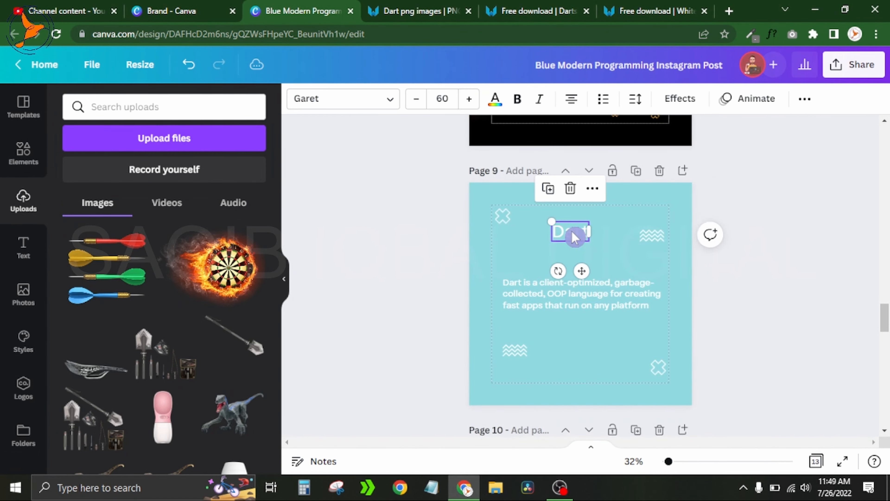
left_click(584, 307)
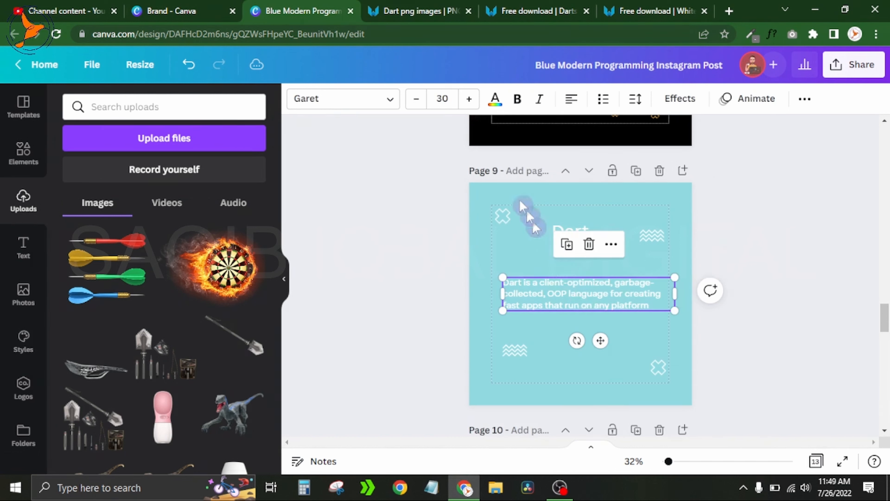
left_click(571, 100)
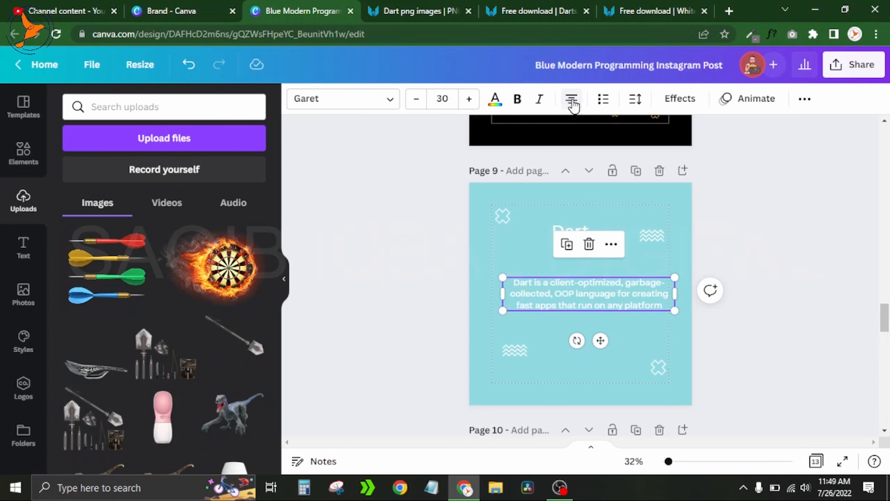
left_click(563, 230, "shift")
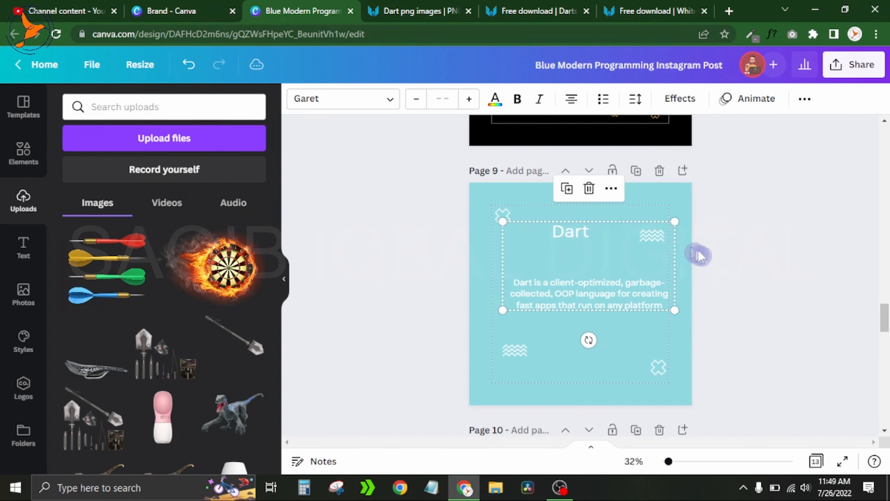
left_click(710, 260)
Step: Paste the heading and description onto page 8, narrowing the description and moving it top right
scroll(712, 261, "up", 1)
scroll(712, 261, "up", 5)
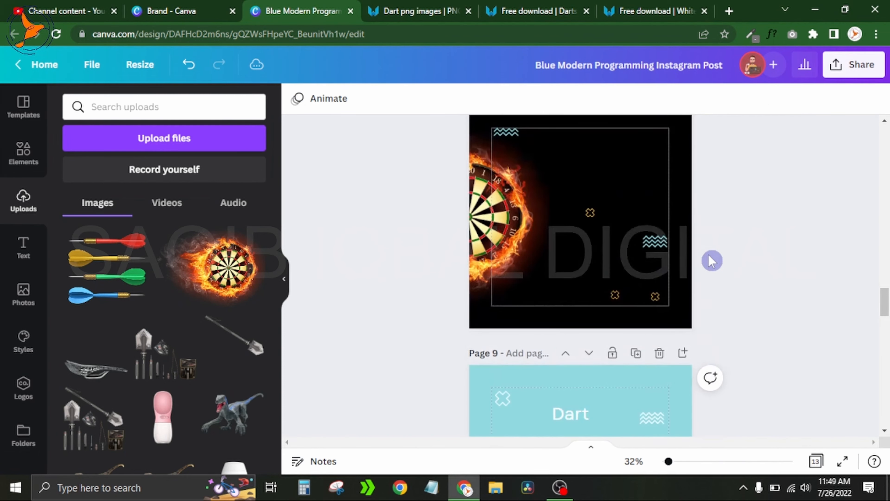
type("Dart Dart is a client-optimized, garbage-collected, OOP language for creating fast apps that run on any platform")
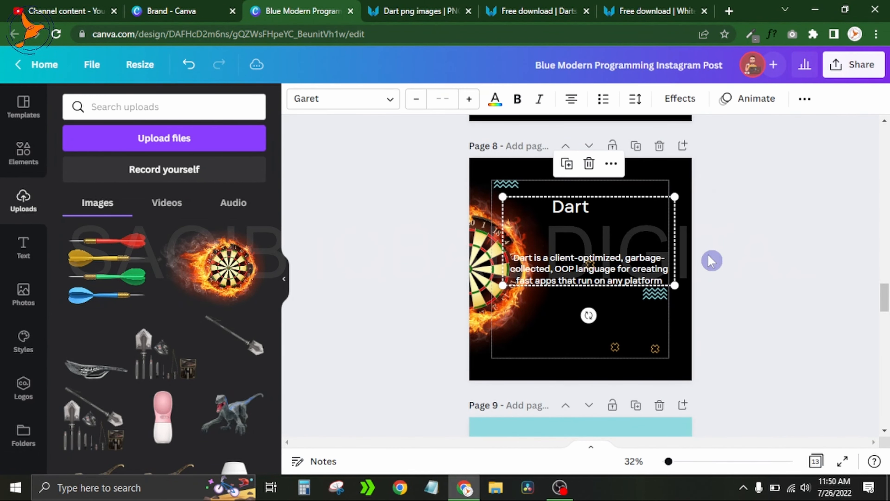
left_click(745, 287)
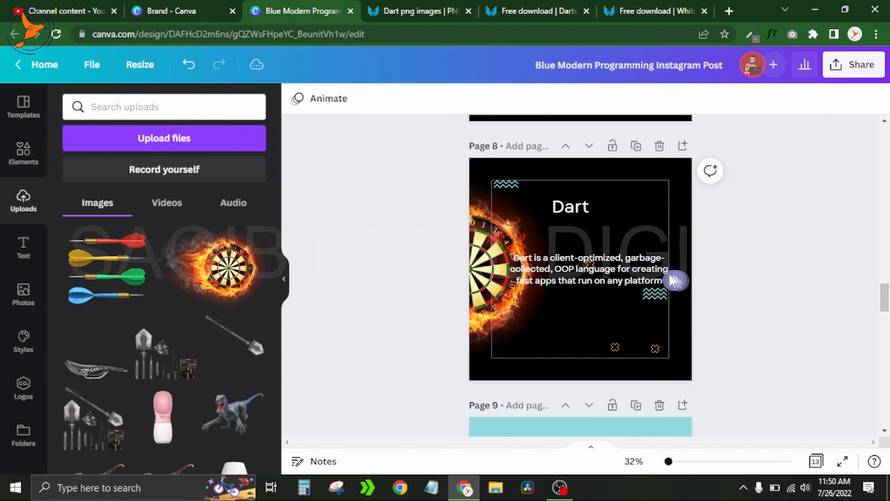
left_click(514, 269)
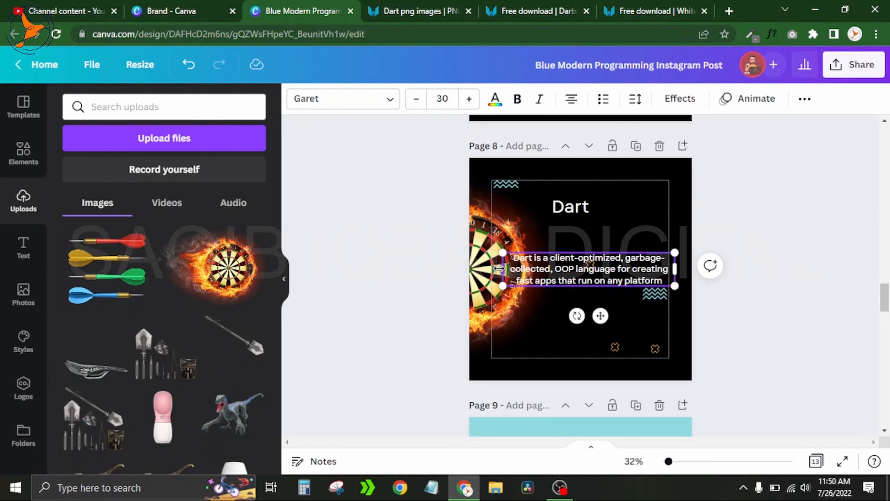
left_click_drag(505, 269, 551, 270)
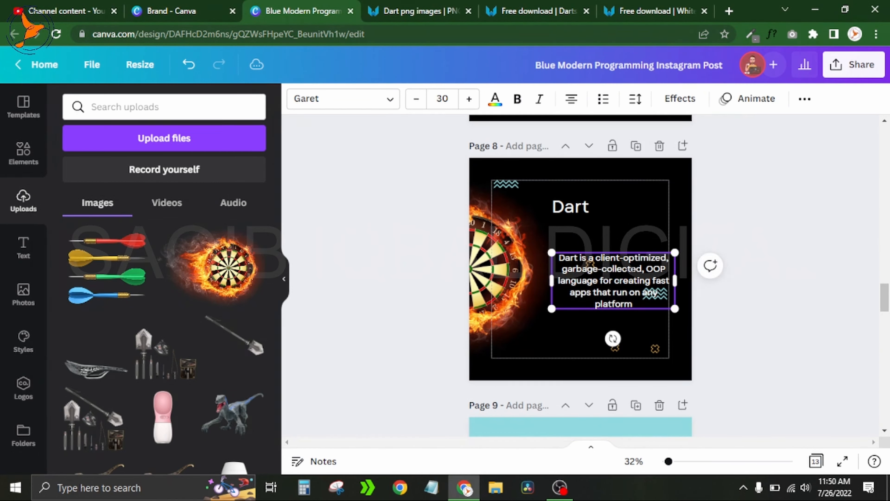
left_click_drag(628, 295, 642, 237)
left_click(655, 290)
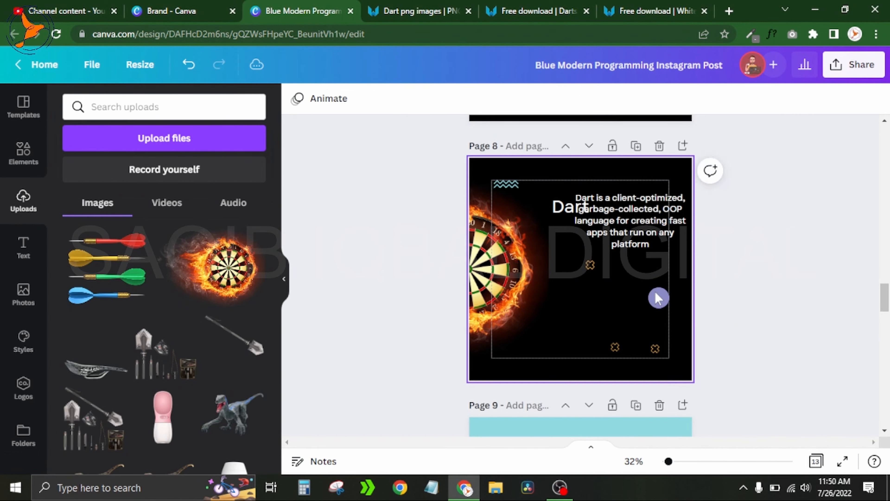
Step: Lower the flaming dartboard image and delete page 8's zigzag
left_click(508, 182)
left_click_drag(495, 211, 498, 247)
left_click(506, 184)
key("Delete")
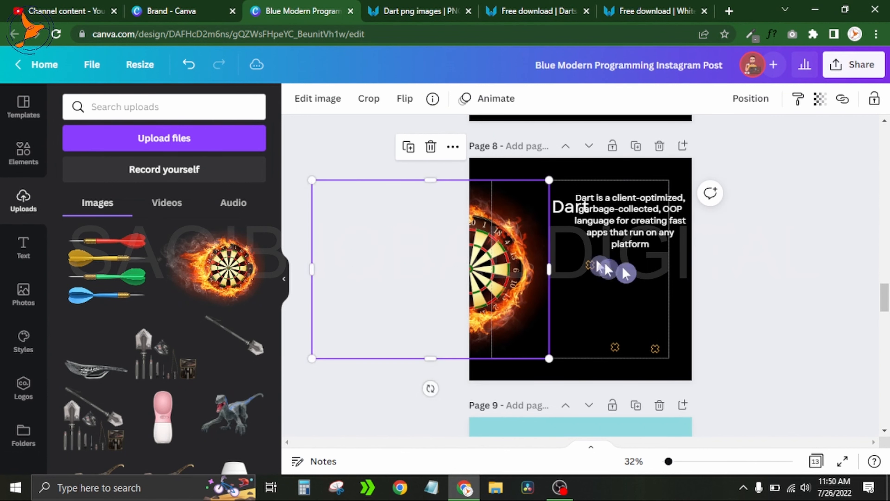
left_click(740, 270)
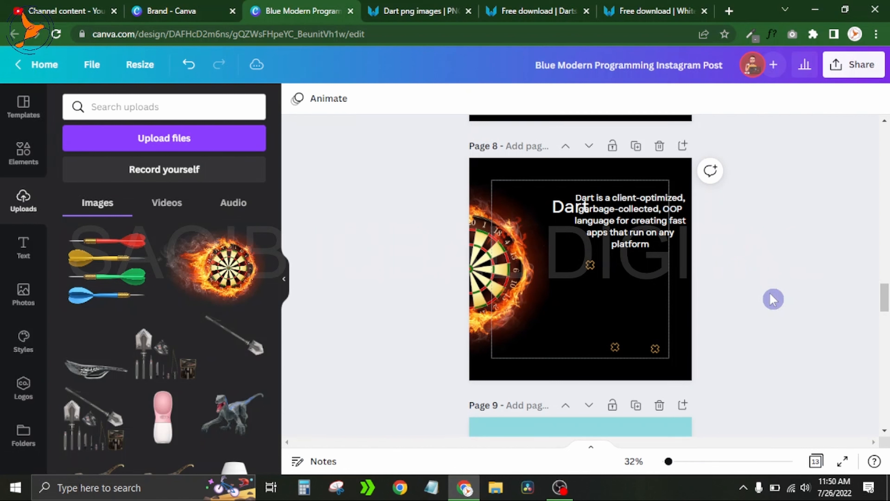
Step: Move the wave graphic from page 9 onto page 8
scroll(771, 299, "down", 5)
scroll(773, 299, "up", 1)
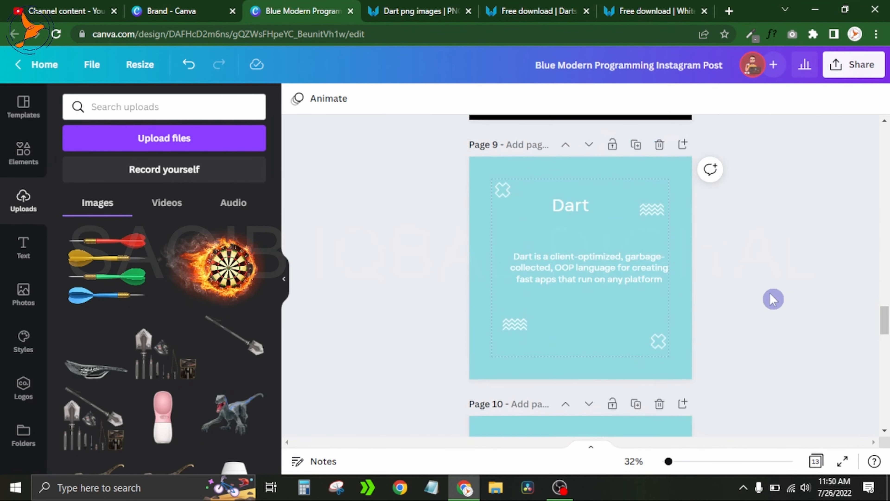
left_click(652, 235)
key("Delete")
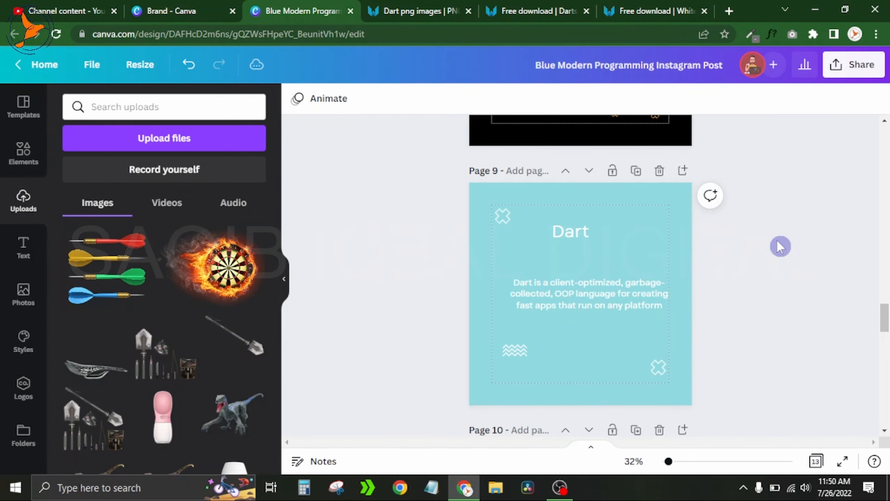
scroll(780, 246, "up", 7)
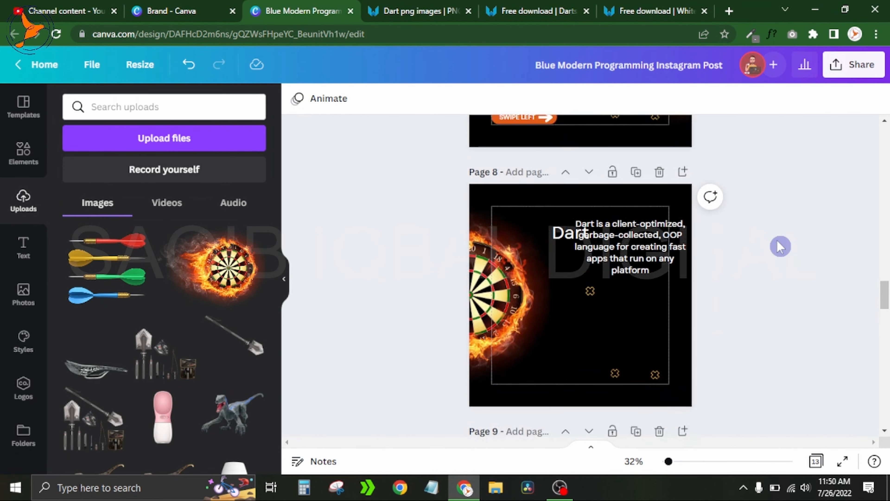
key("ctrl+v")
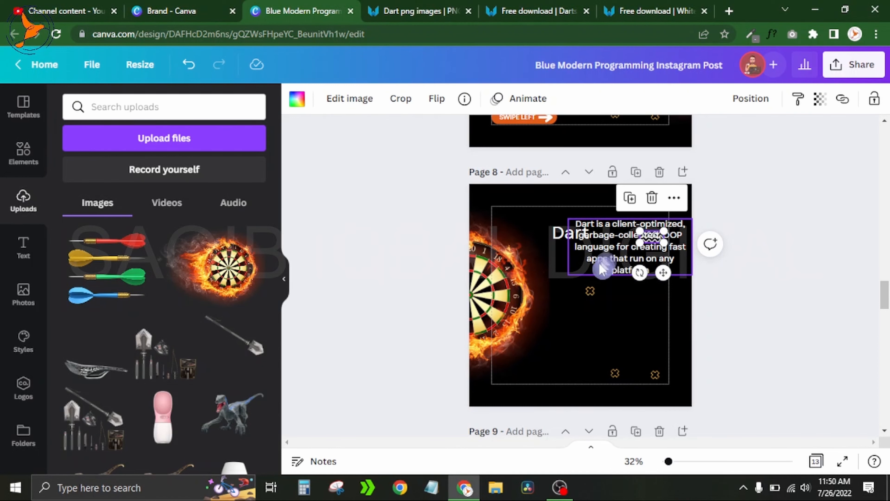
Step: Place the description below the Dart heading and set the heading in uppercase Now Bold
left_click_drag(599, 261, 578, 311)
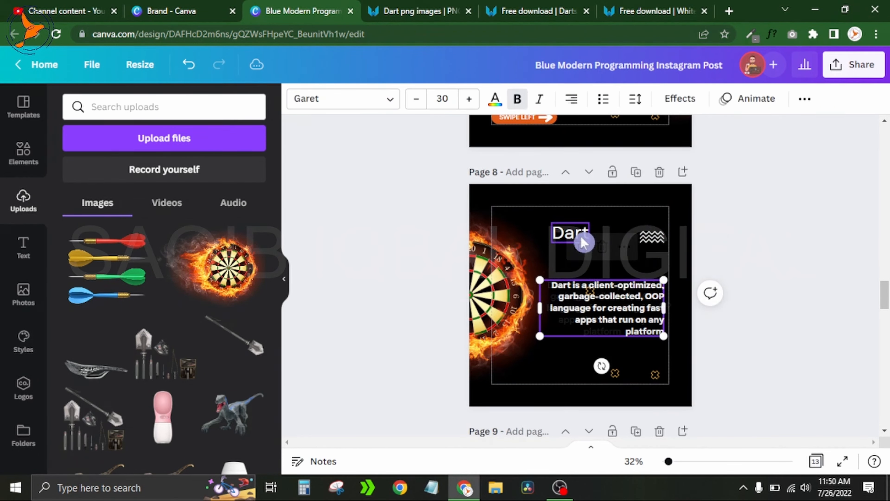
left_click(580, 236)
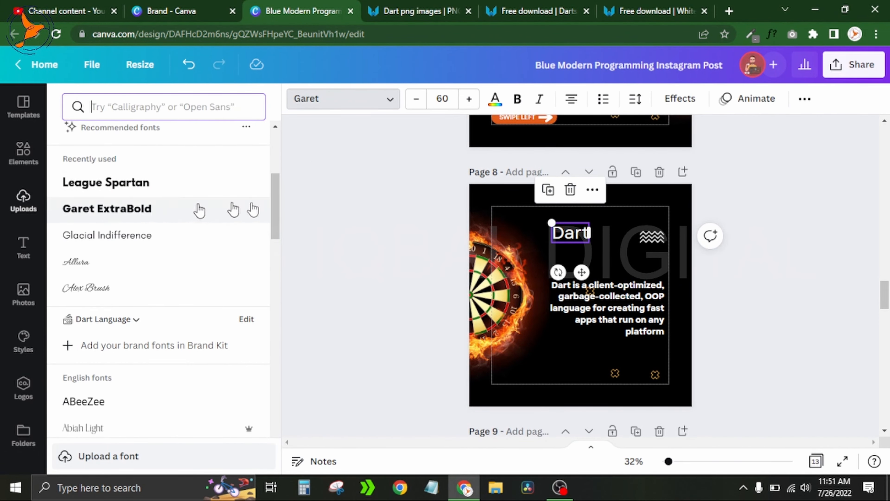
left_click_drag(281, 227, 278, 184)
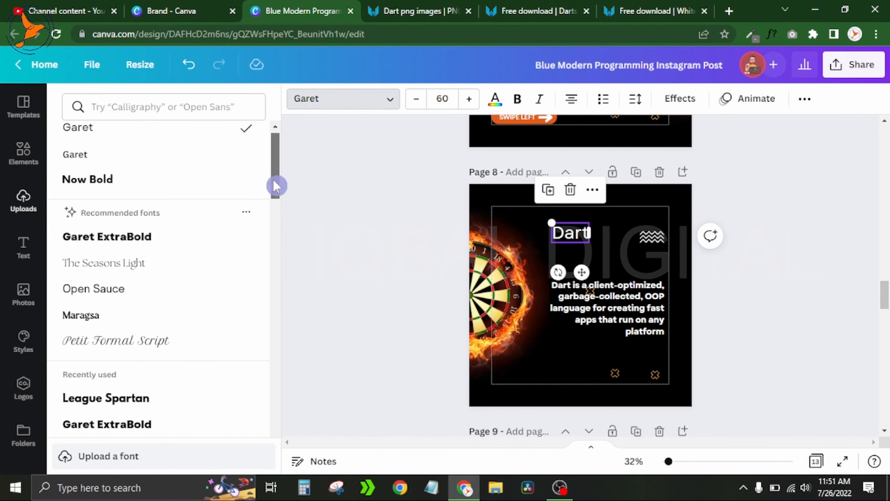
left_click(210, 184)
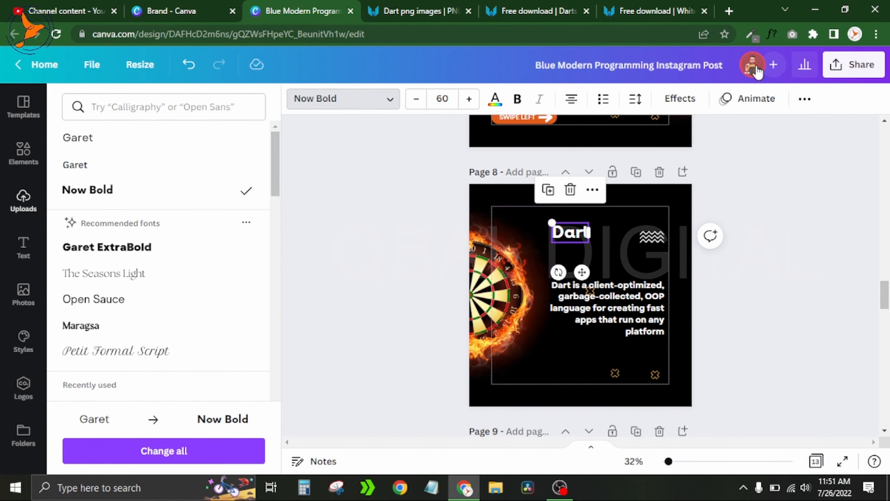
left_click(804, 99)
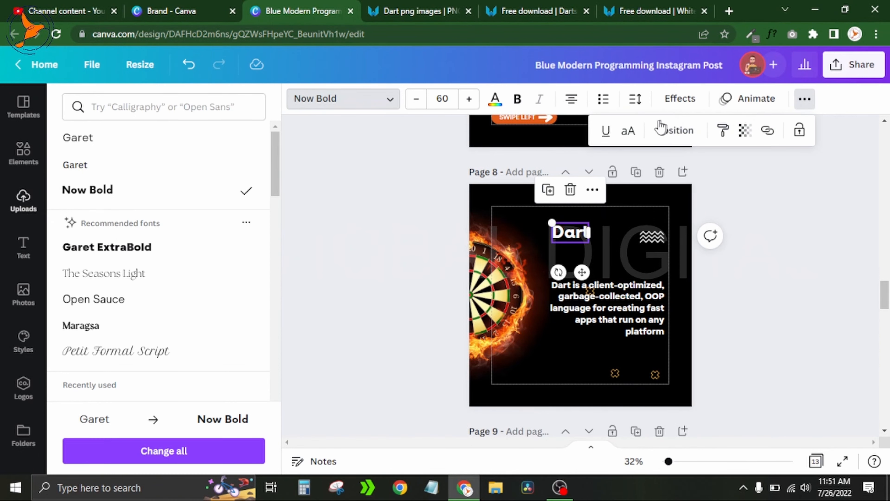
left_click(629, 131)
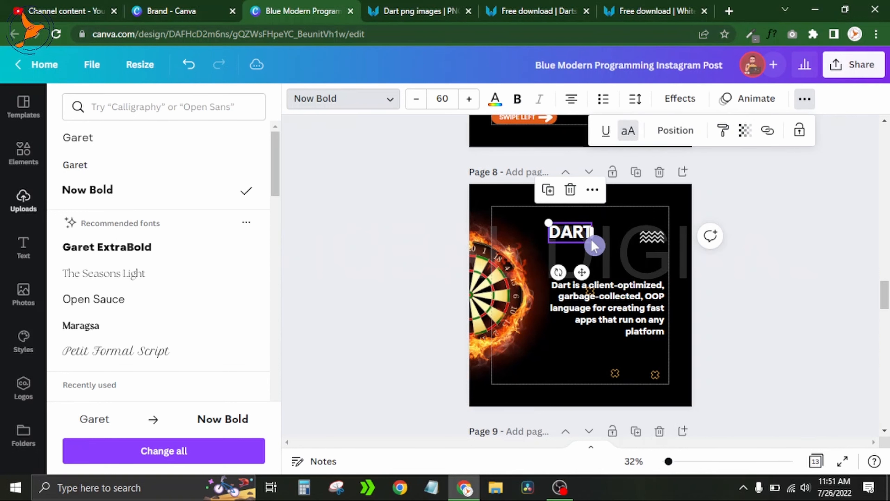
Step: Enlarge the DART heading to size 85 and shift it right
left_click(557, 230)
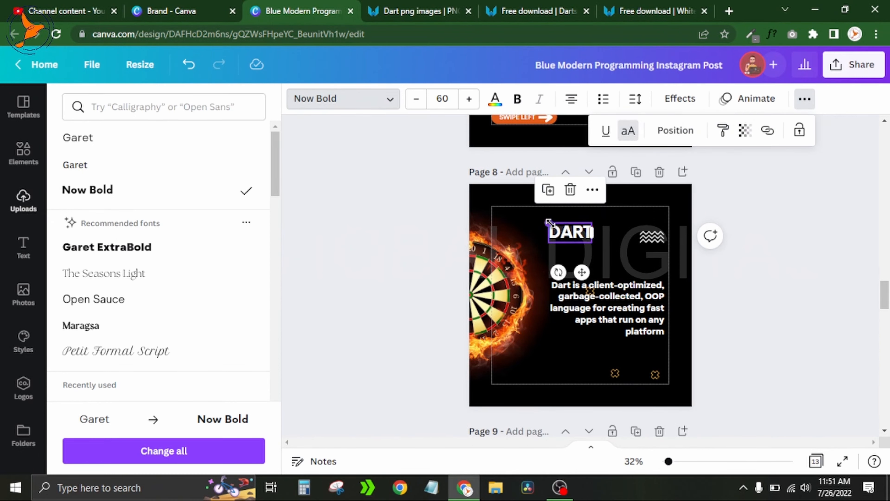
left_click_drag(549, 223, 530, 214)
left_click_drag(576, 270, 593, 270)
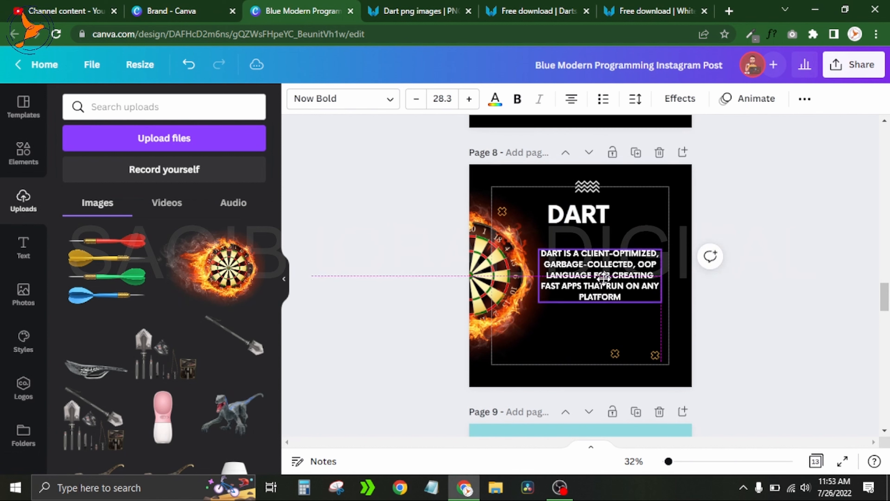
Step: Nudge the description and enlarge the DART heading to about size 207, centred
left_click_drag(600, 269, 600, 280)
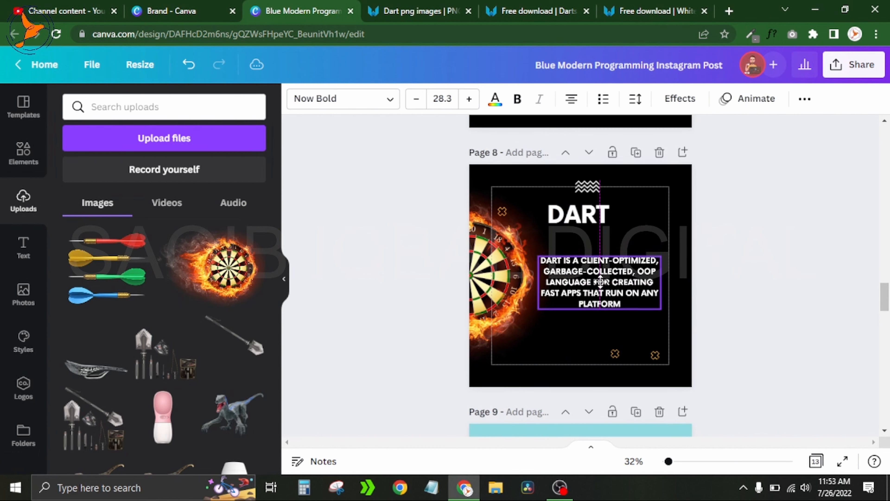
left_click(593, 216)
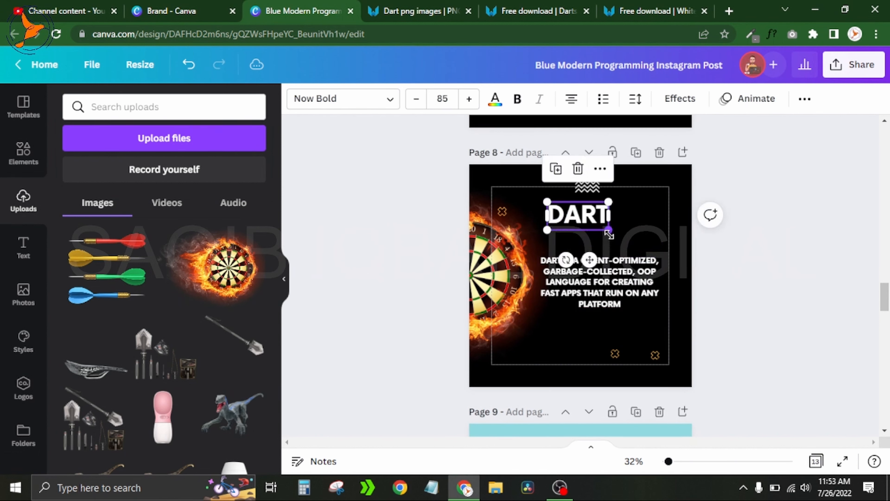
left_click_drag(608, 232, 696, 275)
left_click_drag(632, 231, 629, 228)
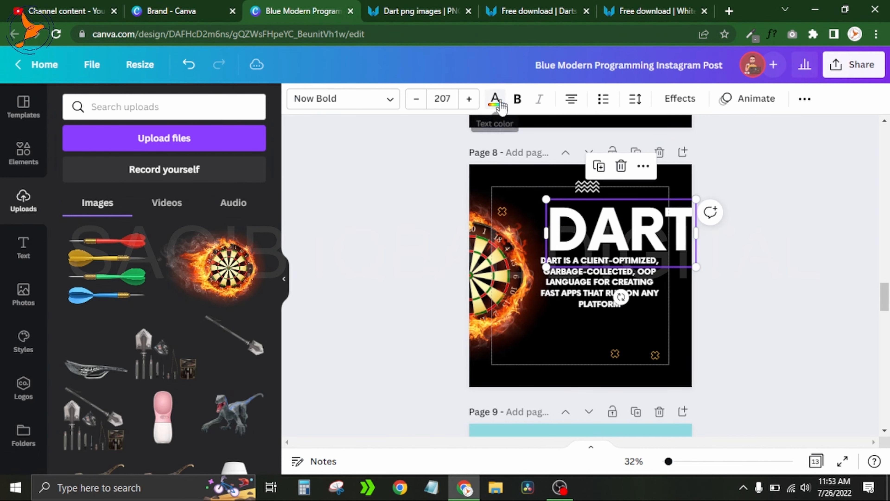
Step: Enlarge and lower the description paragraph, and offset the DART copy down-right
left_click(594, 290)
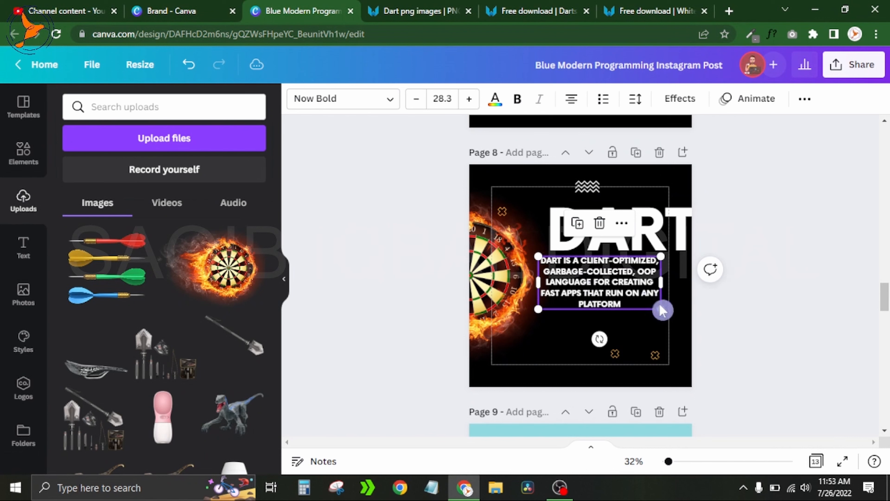
left_click_drag(661, 309, 669, 313)
left_click(755, 313)
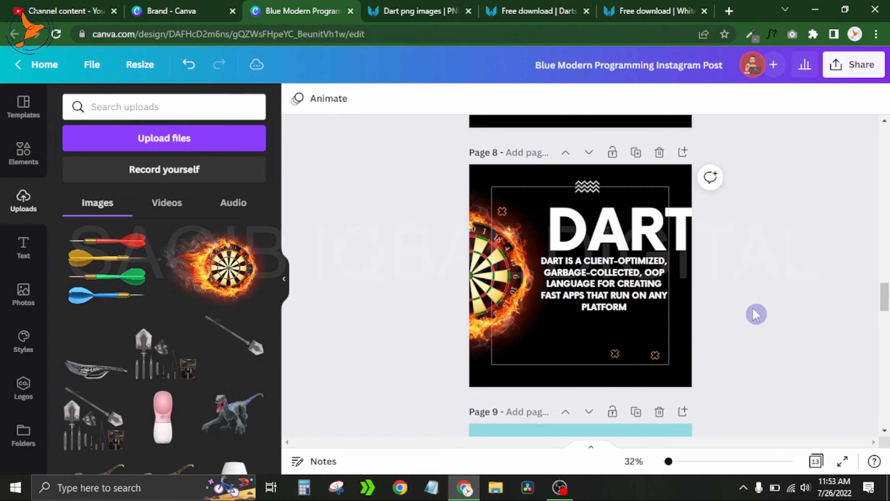
left_click_drag(615, 296, 615, 298)
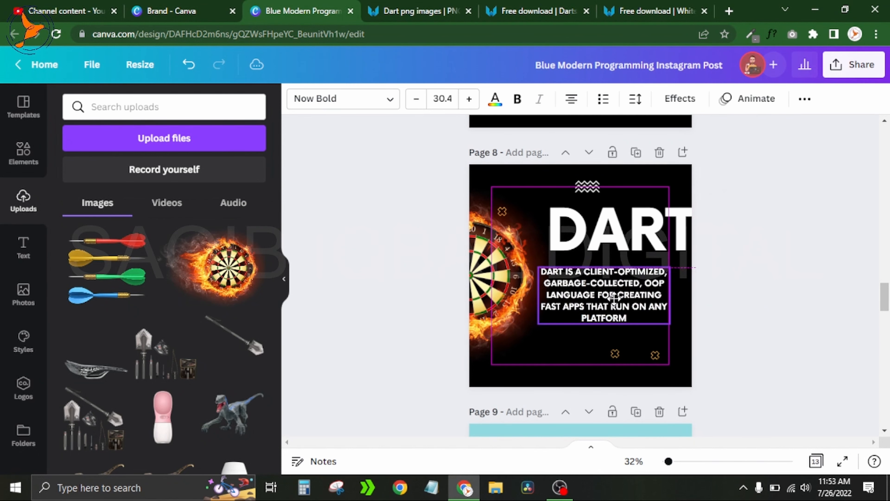
left_click(655, 241)
left_click_drag(654, 242, 651, 249)
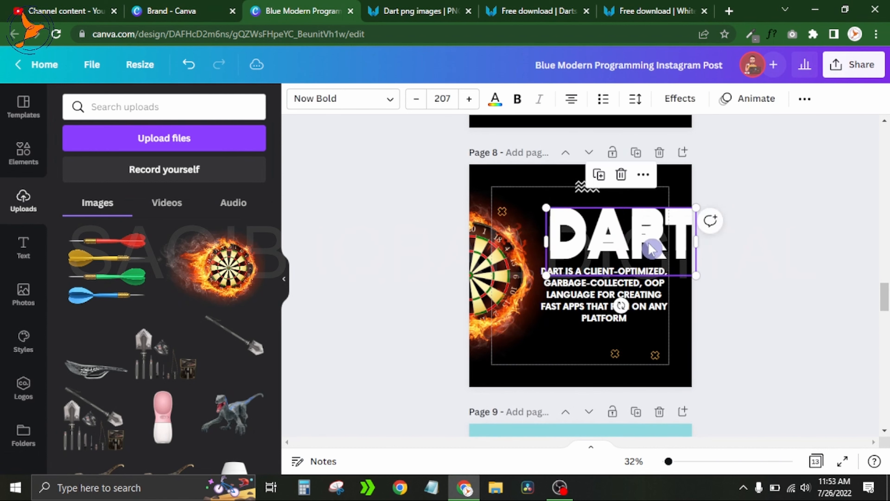
Step: Make the DART heading copy semi-transparent and orange from the photo colours
left_click(805, 101)
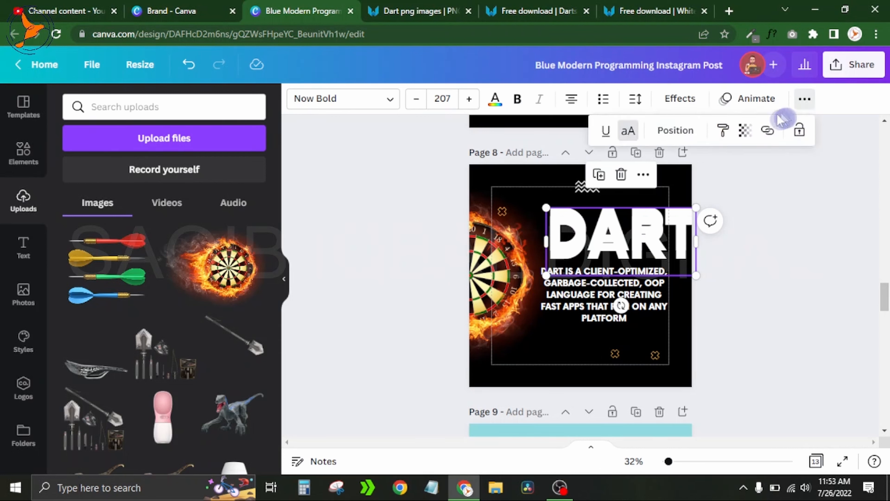
left_click(745, 131)
left_click_drag(740, 189, 650, 198)
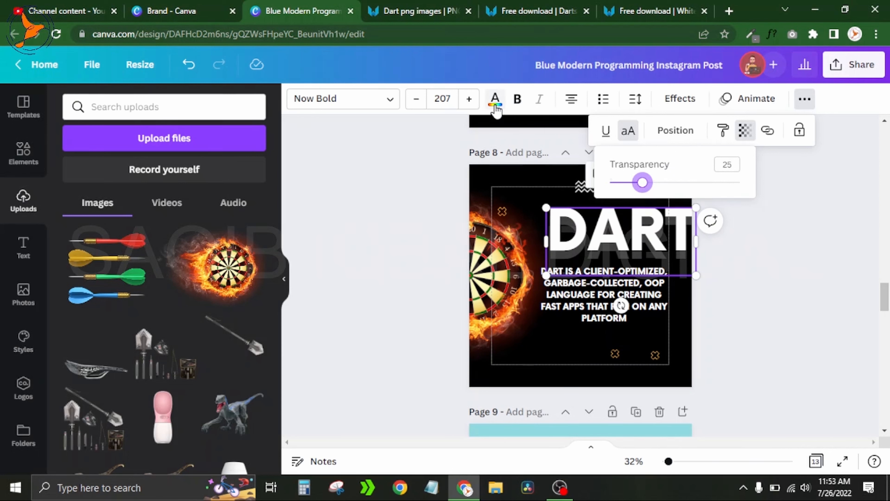
left_click(495, 100)
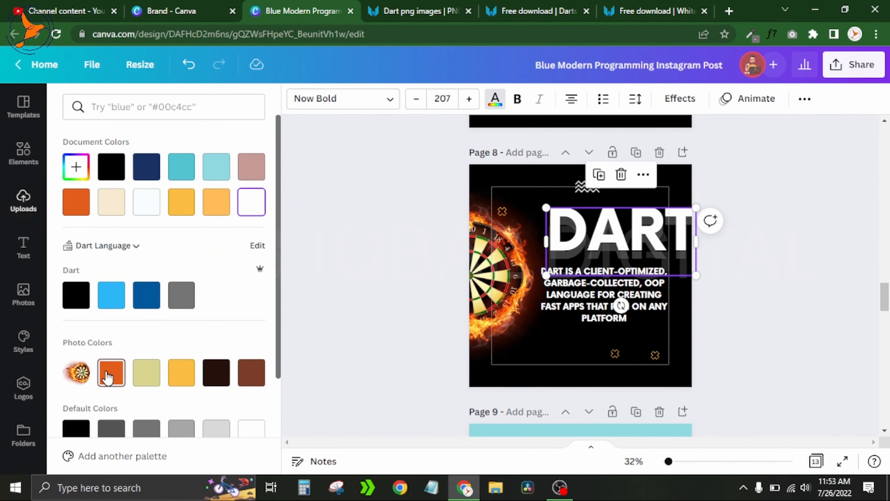
left_click(108, 374)
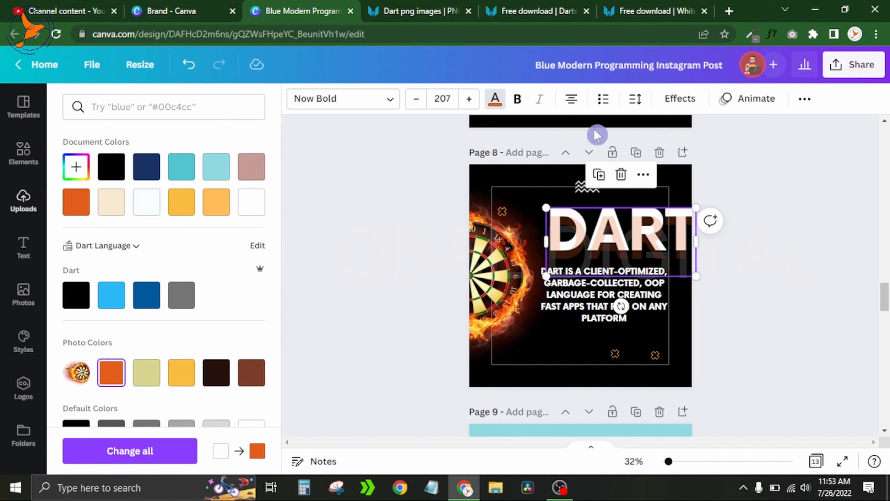
Step: Send the orange DART copy backward behind the white heading
left_click(805, 100)
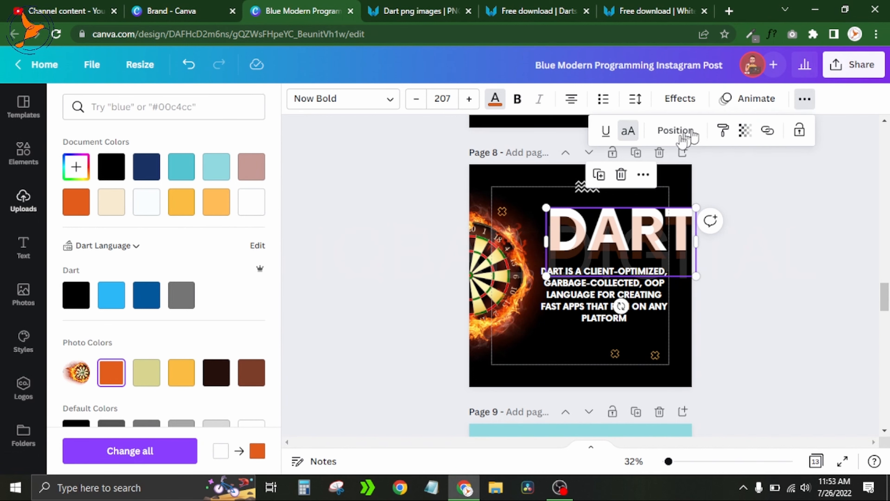
left_click(675, 130)
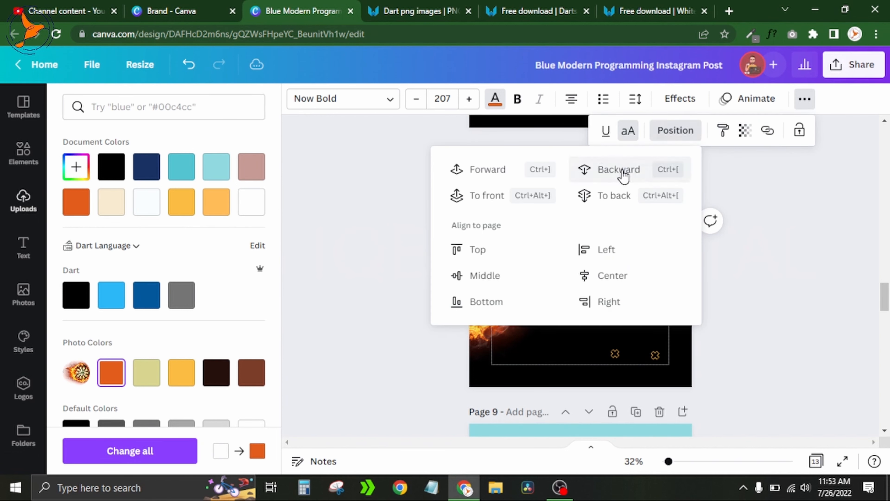
left_click(795, 199)
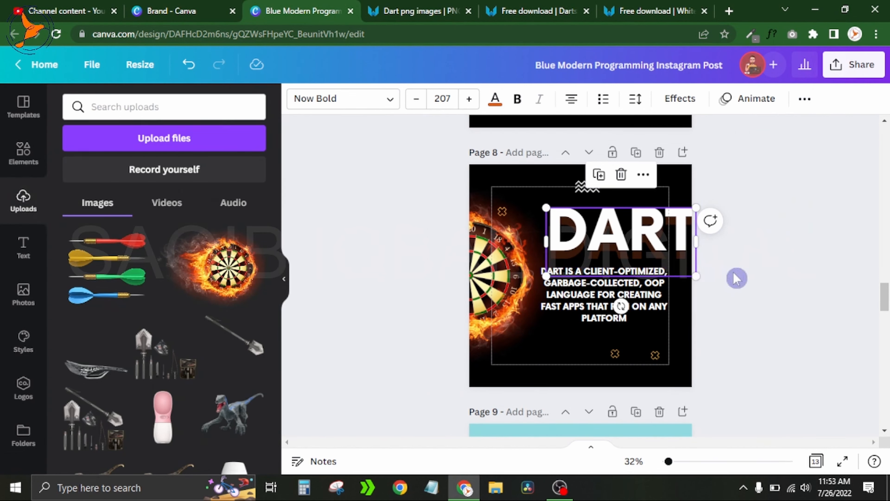
scroll(737, 278, "up", 2)
scroll(736, 276, "down", 2)
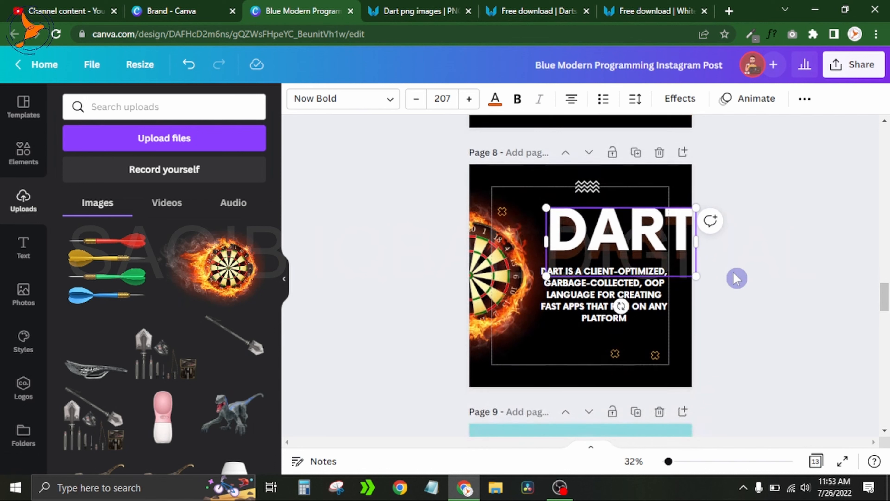
left_click(734, 274)
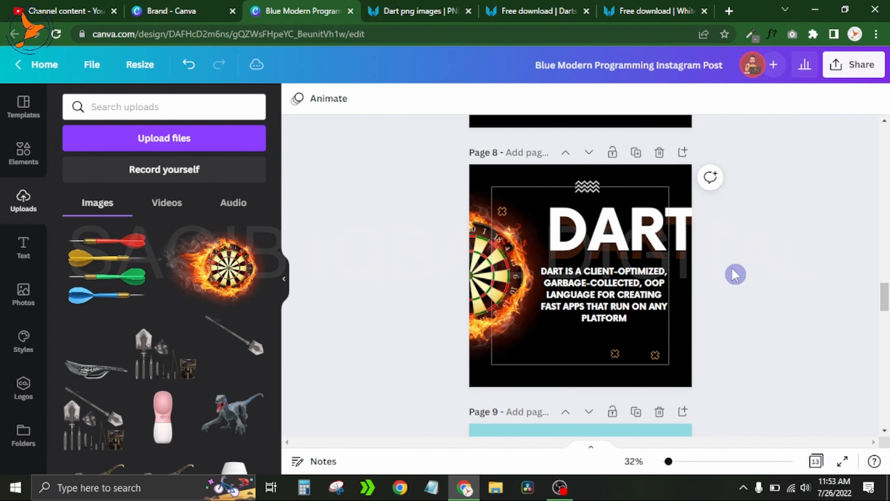
Step: Shift page 8's DART heading slightly left
left_click(630, 267)
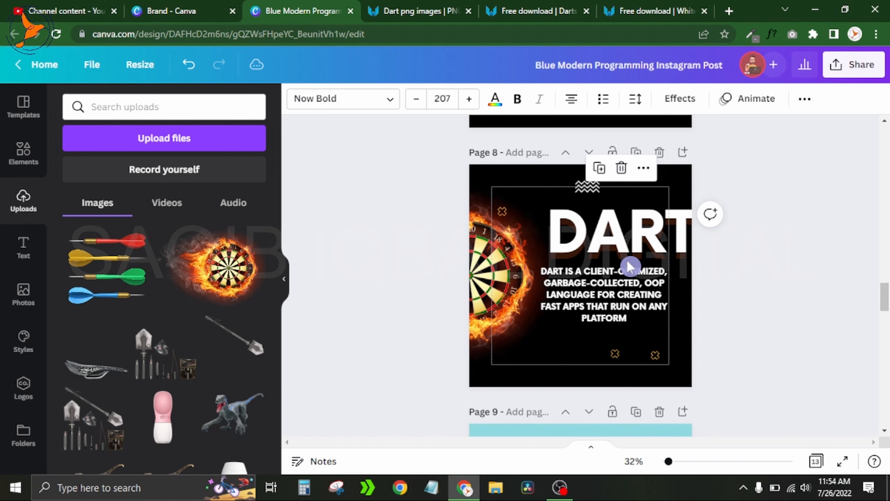
left_click(763, 294)
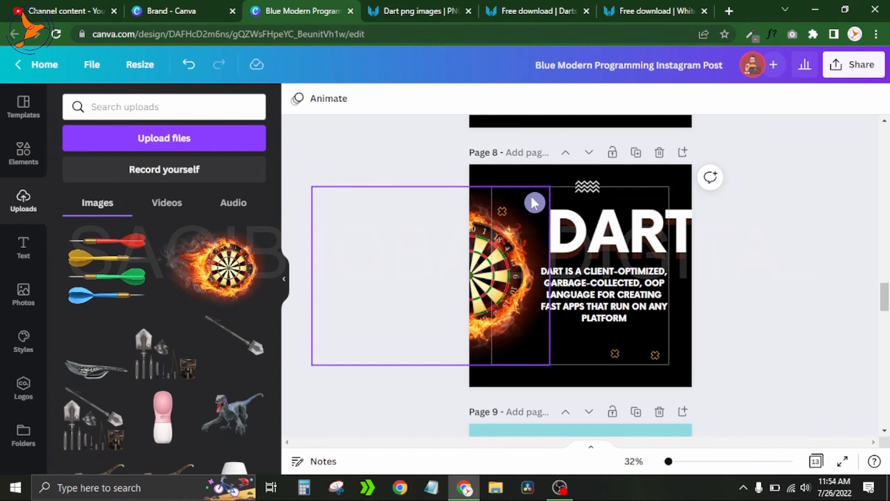
left_click(667, 238)
left_click_drag(668, 238, 655, 239)
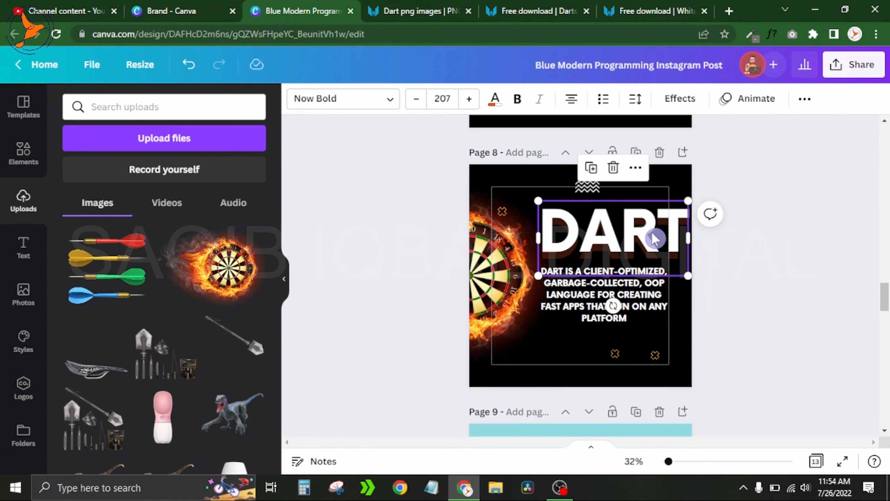
left_click(762, 304)
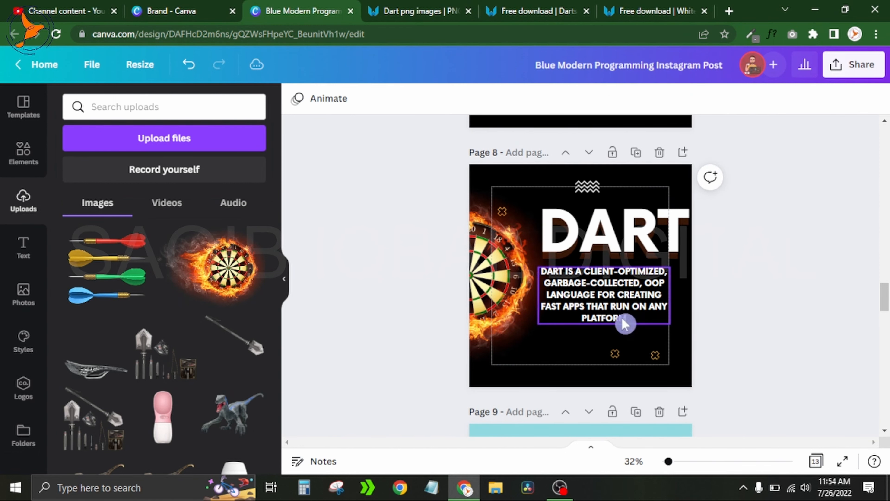
Step: Enlarge the description to 35.7 beneath the DART heading, undoing the extra downward move
left_click_drag(621, 316, 608, 330)
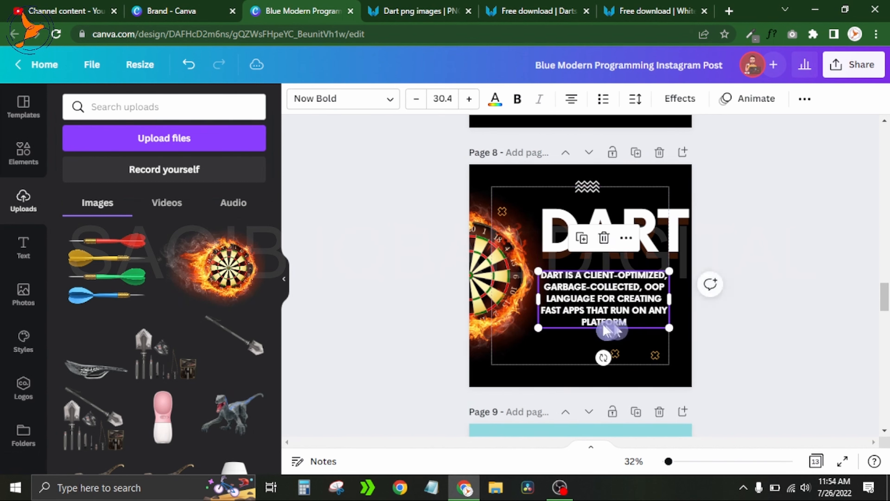
left_click_drag(535, 329, 515, 337)
left_click_drag(620, 321, 618, 337)
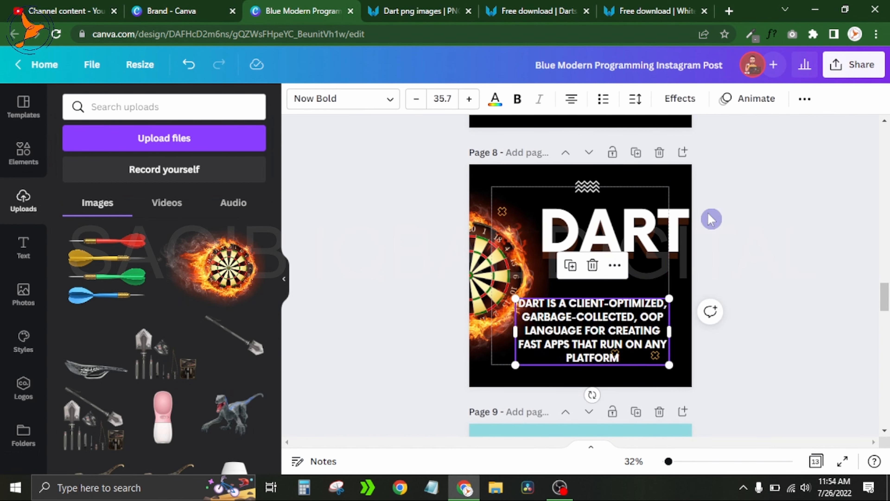
key("ctrl+z")
left_click_drag(515, 338, 538, 327)
scroll(582, 280, "up", 2)
left_click(547, 204)
left_click(735, 267)
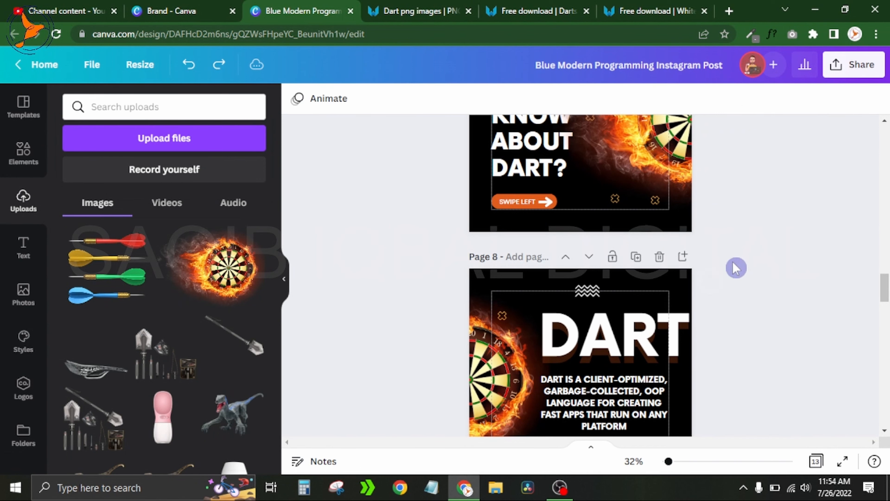
Step: Paste the white SWIPE LEFT label and arrow into page 8's bottom-right corner
scroll(736, 267, "down", 5)
scroll(736, 268, "up", 3)
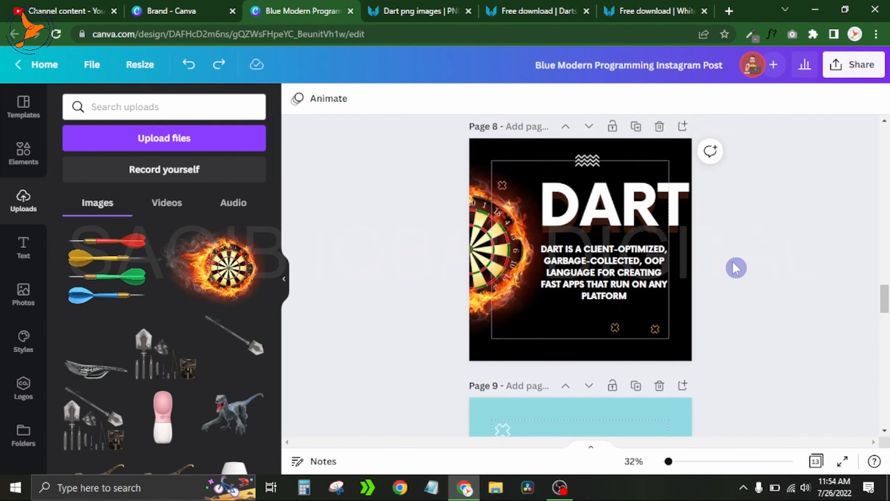
key("ctrl+v")
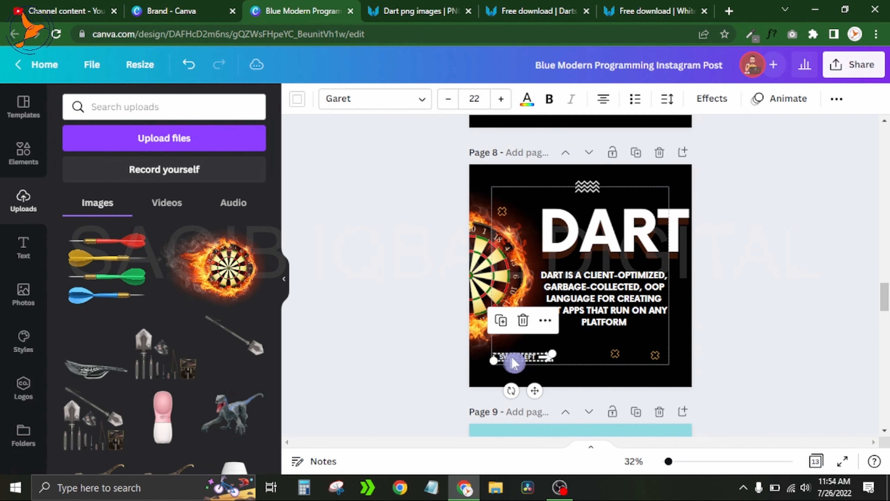
left_click_drag(553, 352, 652, 400)
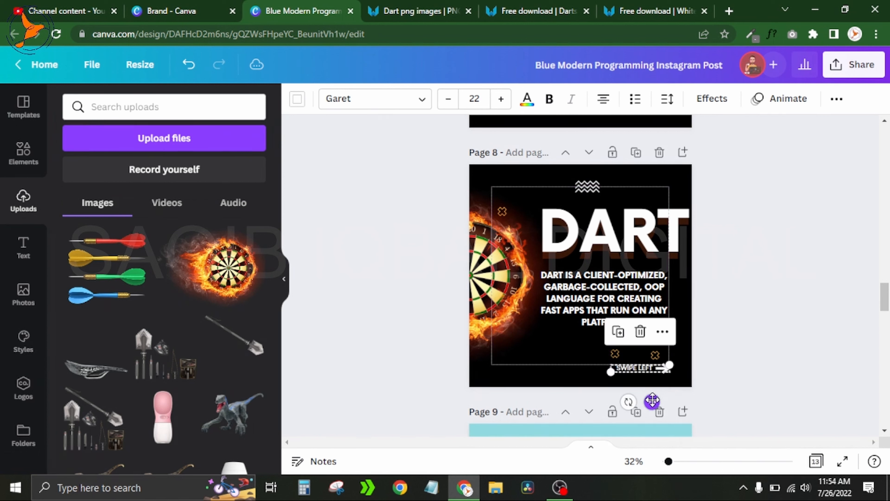
left_click(745, 302)
scroll(744, 302, "down", 3)
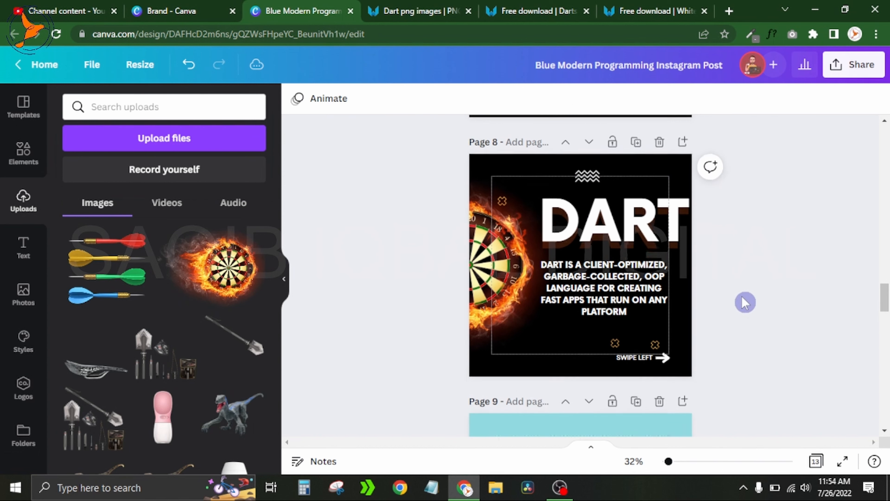
scroll(744, 301, "down", 3)
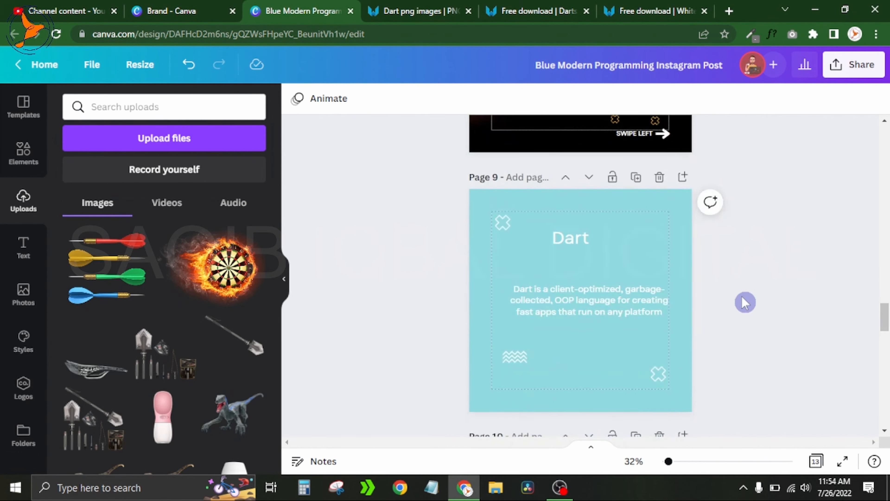
Step: Replace the old blue page 9 with a duplicate of black page 8, minus the flaming dartboard
left_click(659, 180)
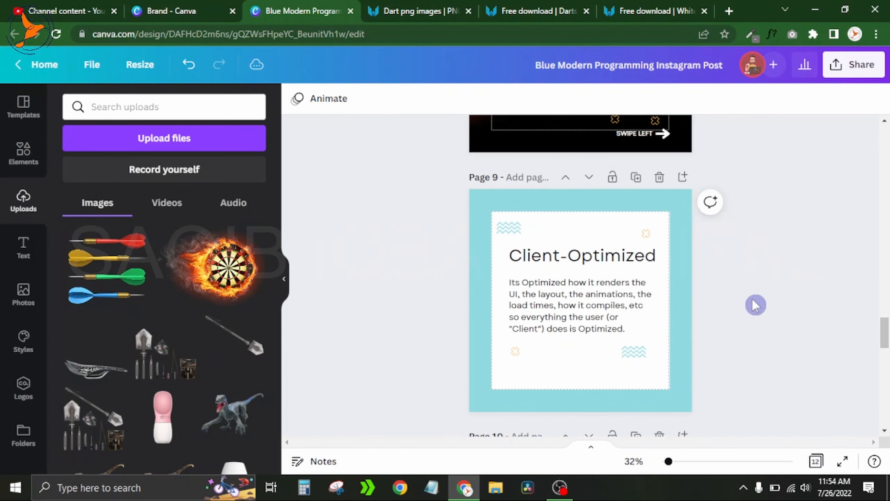
scroll(755, 304, "up", 6)
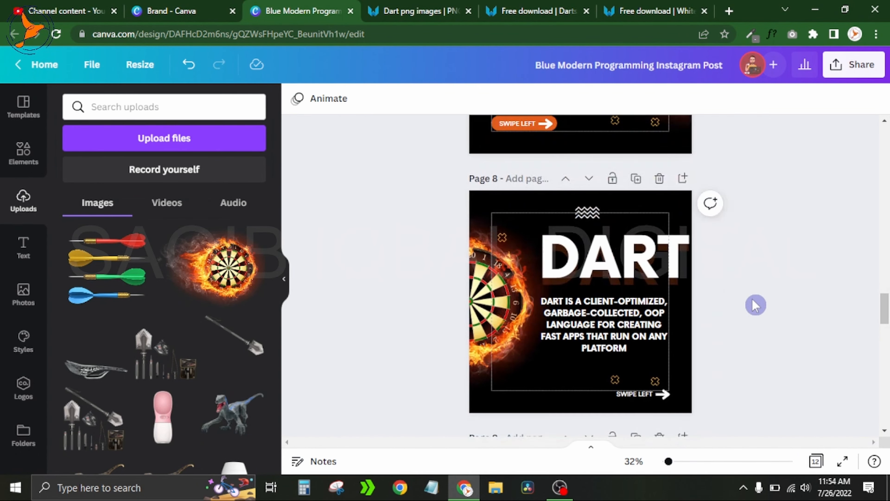
left_click(636, 179)
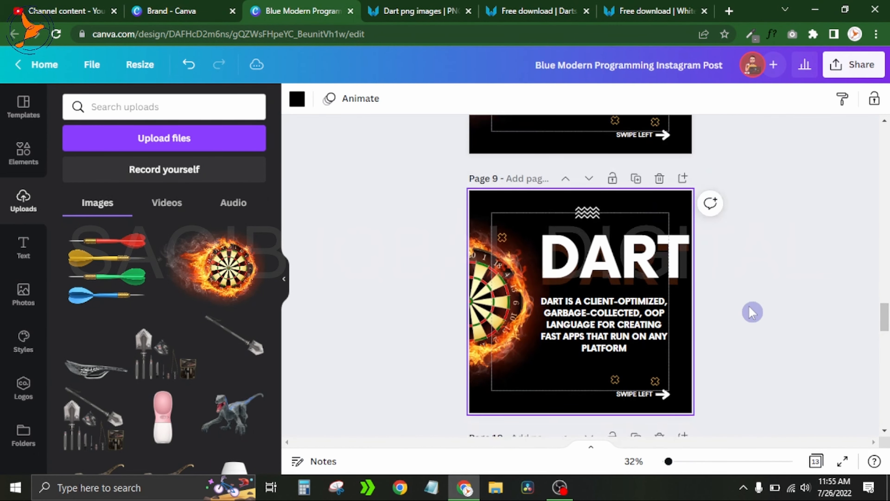
left_click(496, 326)
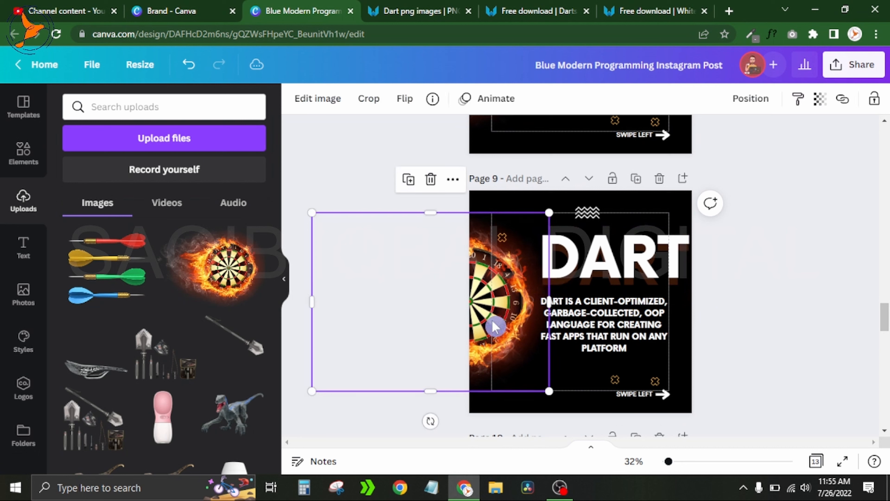
key("Delete")
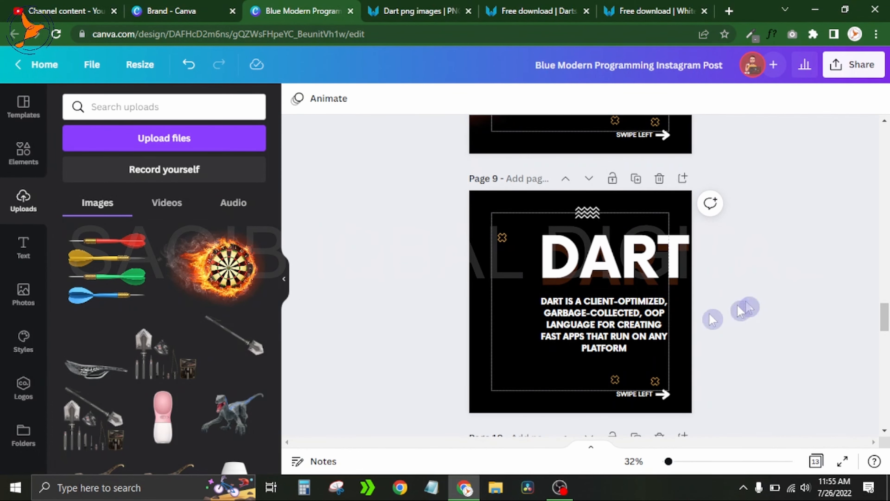
scroll(779, 342, "down", 3)
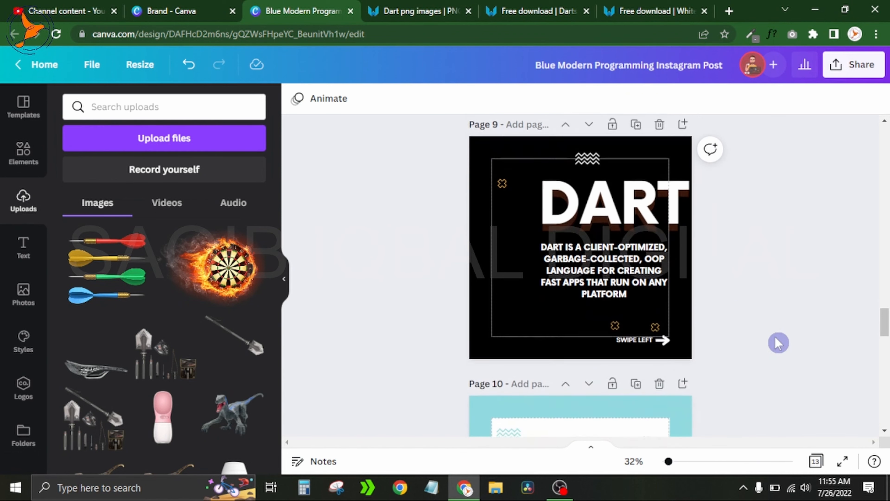
scroll(779, 342, "down", 4)
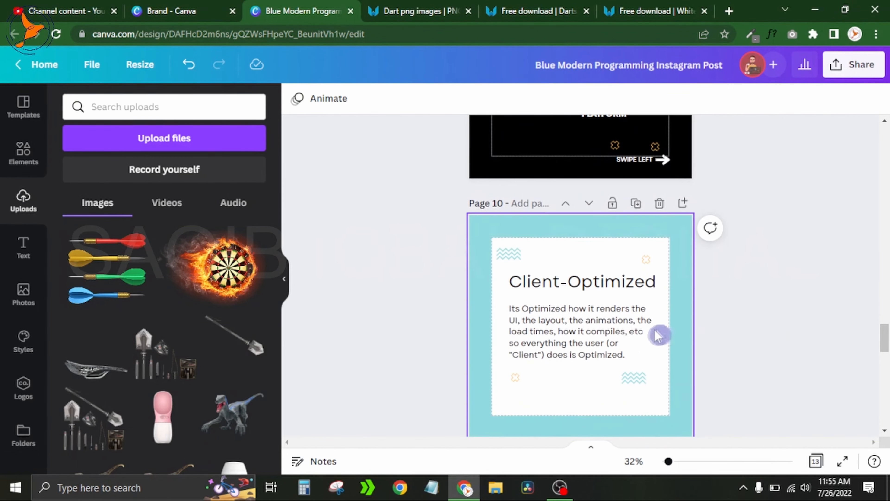
Step: Copy page 10's 'Its optimized how it renders the UI…' paragraph over page 9's description
double_click(605, 344)
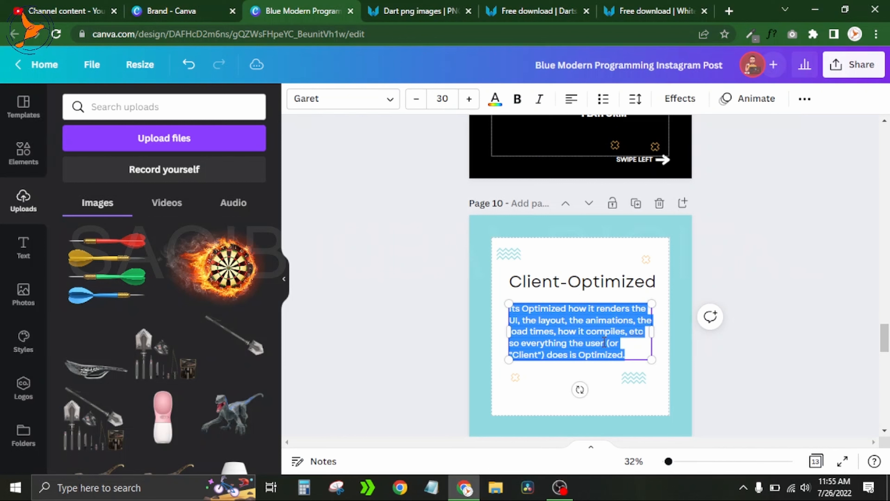
left_click(752, 333)
scroll(752, 334, "up", 5)
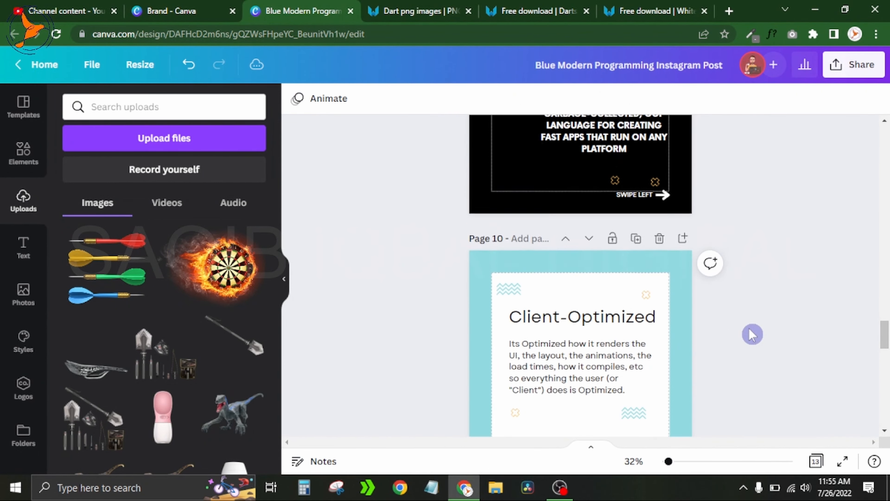
scroll(752, 332, "up", 1)
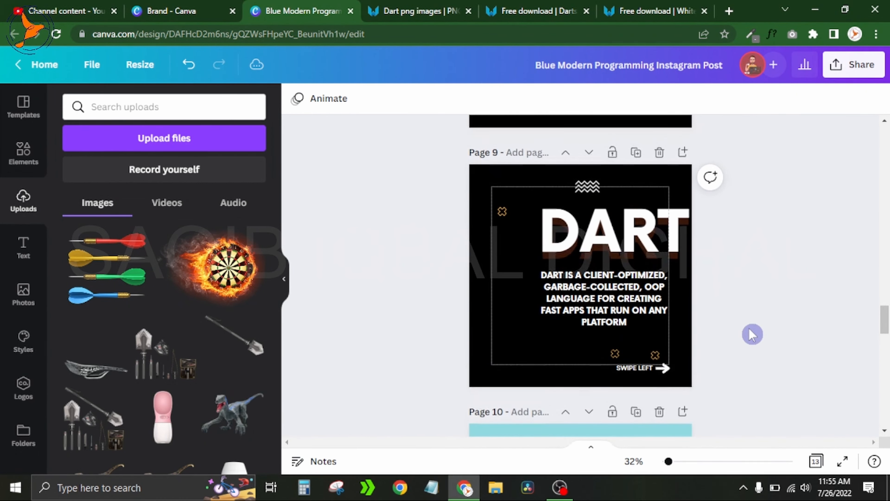
double_click(604, 291)
type("ITS OPTIMIZED HOW IT RENDERS THE UI, THE LAYOUT, THE ANIMATIONS, THE LOAD TIMES, HOW IT COMPILES, ETC SO EVERYTHING THE USER (OR \"CLIENT\") DOES IS OPTIMIZED")
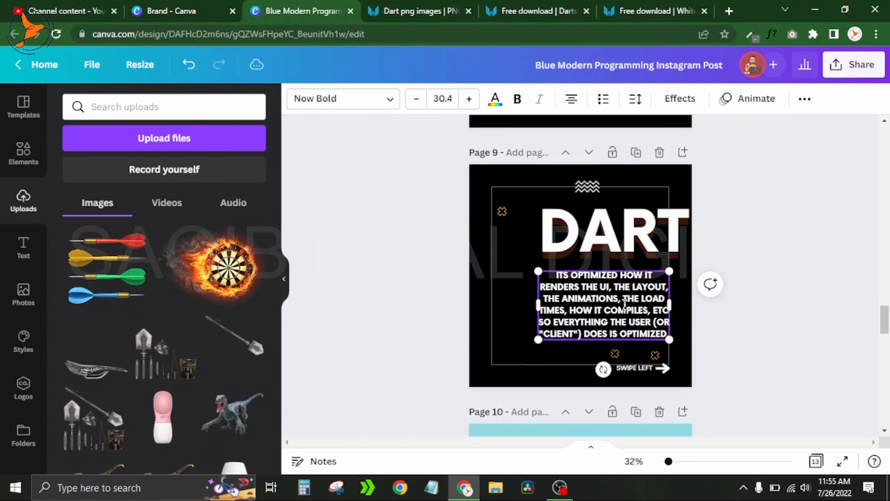
Step: Shift the new paragraph slightly left and copy page 10's Client-Optimized heading text
left_click(805, 329)
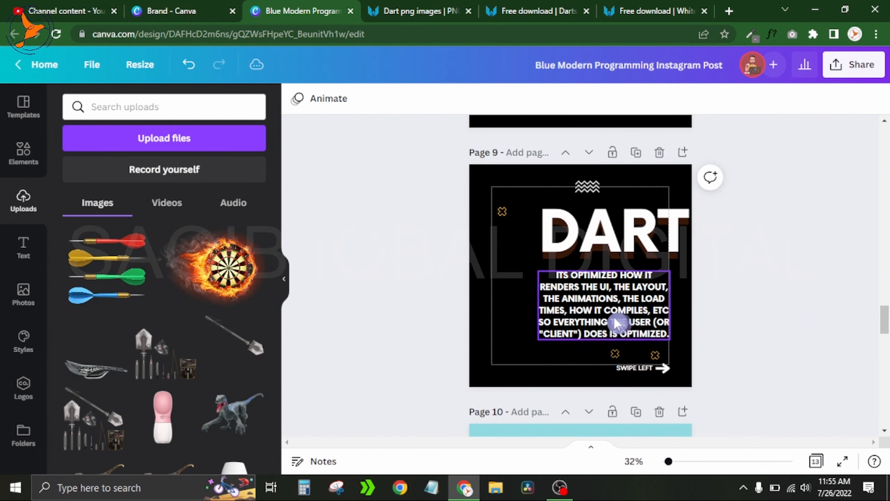
left_click_drag(596, 314, 591, 311)
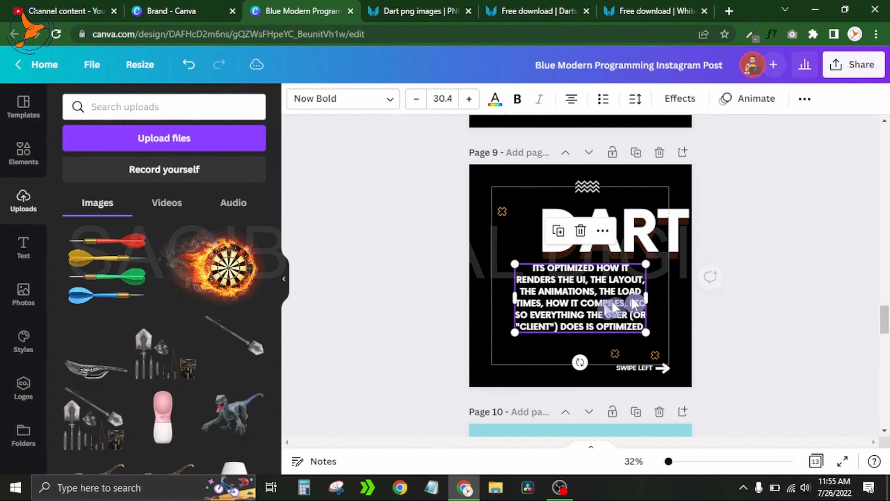
left_click(759, 318)
scroll(760, 318, "down", 5)
left_click(600, 272)
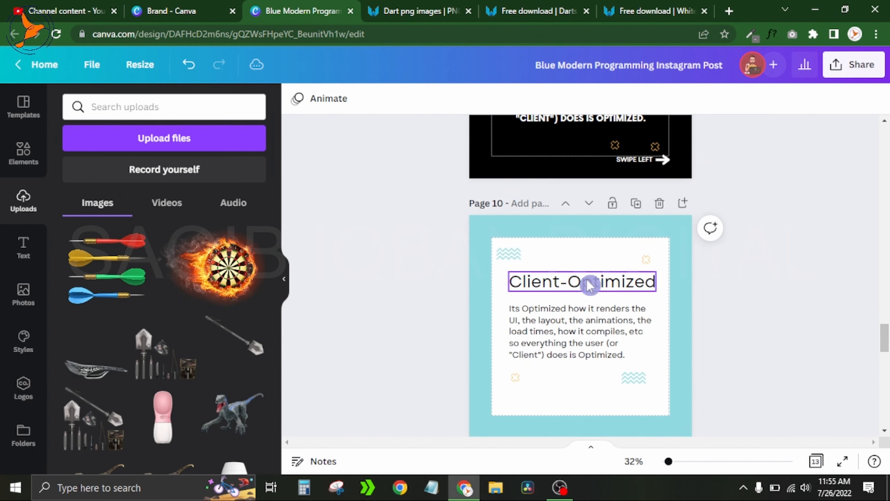
left_click(590, 282)
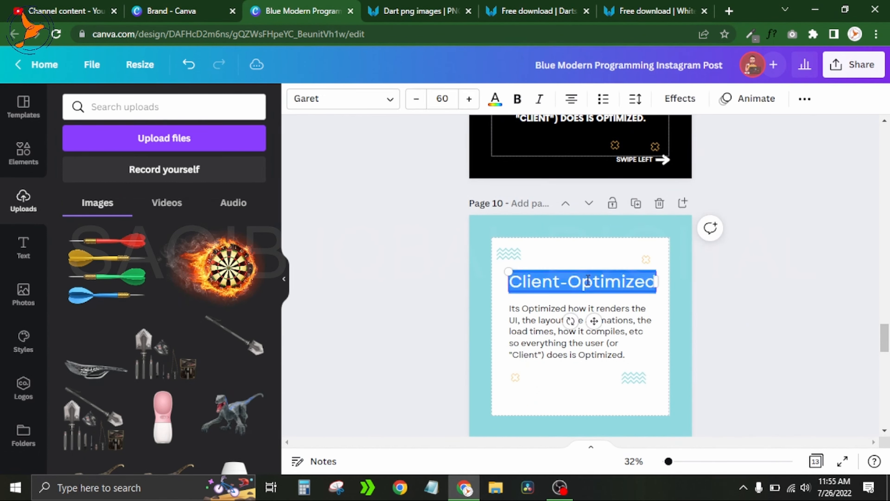
Step: Replace page 9's DART heading with CLIENT-OPTIMIZED and set its font size to 50
left_click(767, 312)
scroll(767, 312, "up", 5)
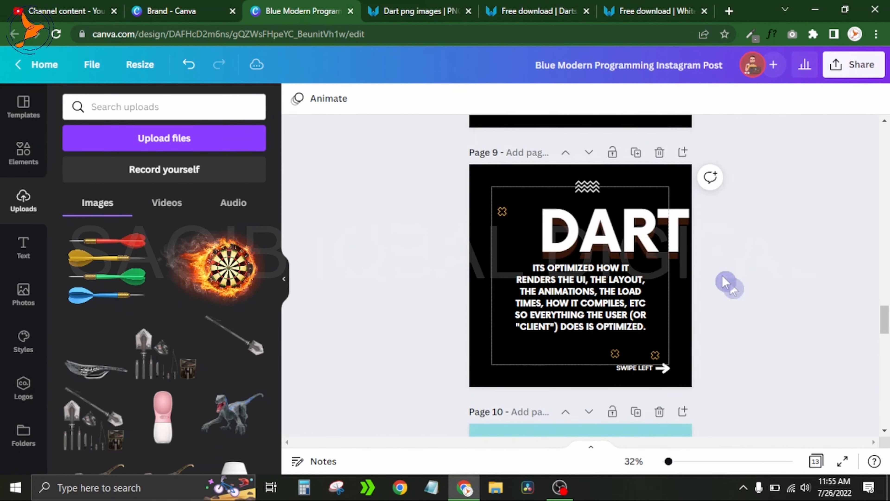
double_click(627, 242)
type("CLIENT-OPTIMIZED")
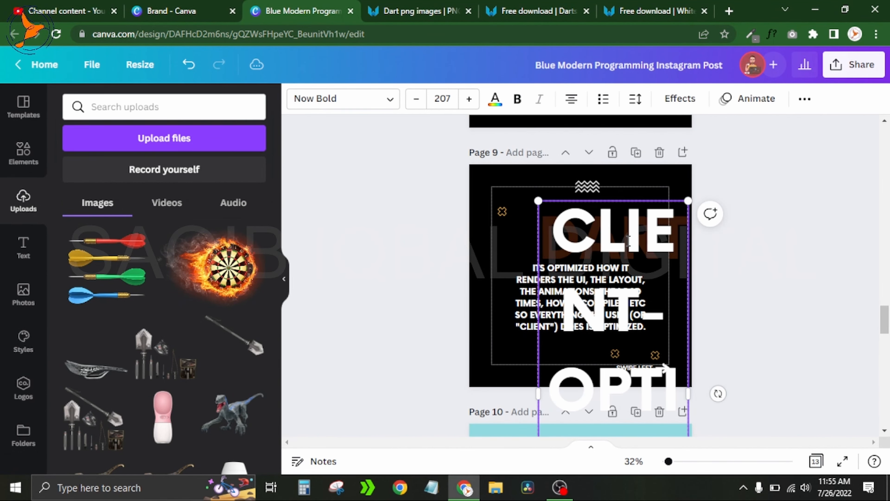
left_click(435, 91)
left_click(437, 100)
type("5")
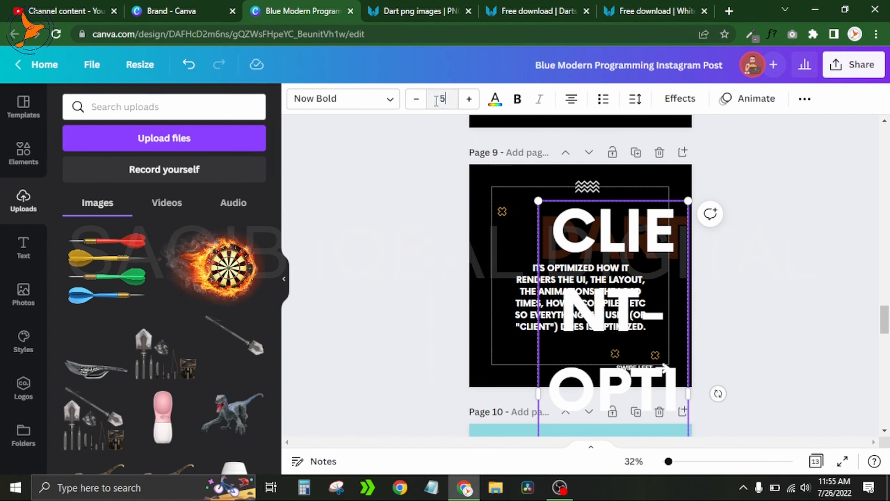
type("0")
key("Return")
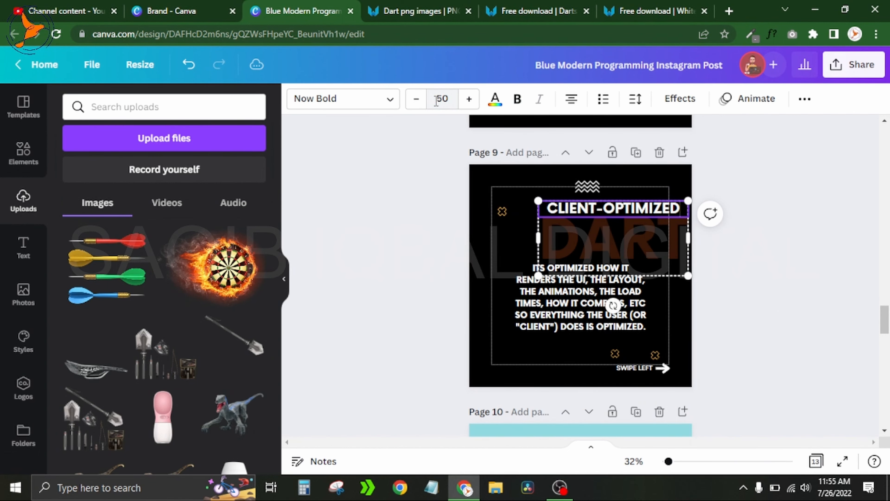
Step: Apply size 50 to the whole heading and move it left to the page centre
left_click(621, 245)
left_click(621, 245)
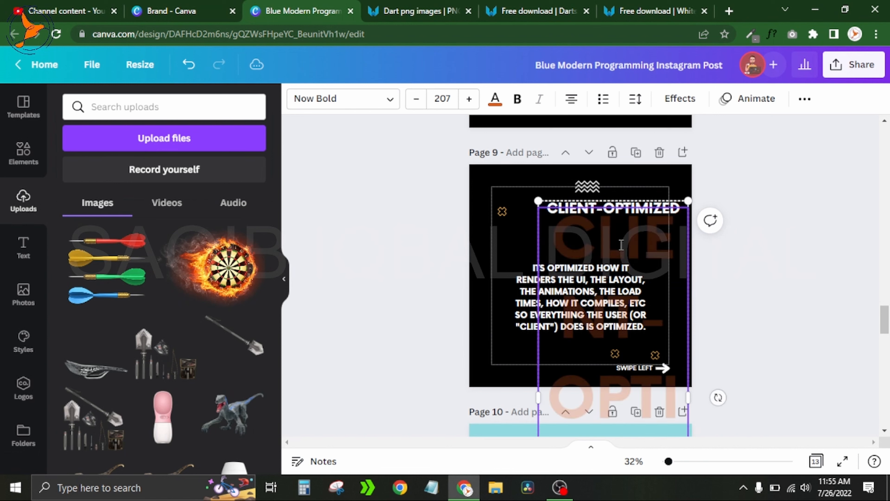
left_click(442, 98)
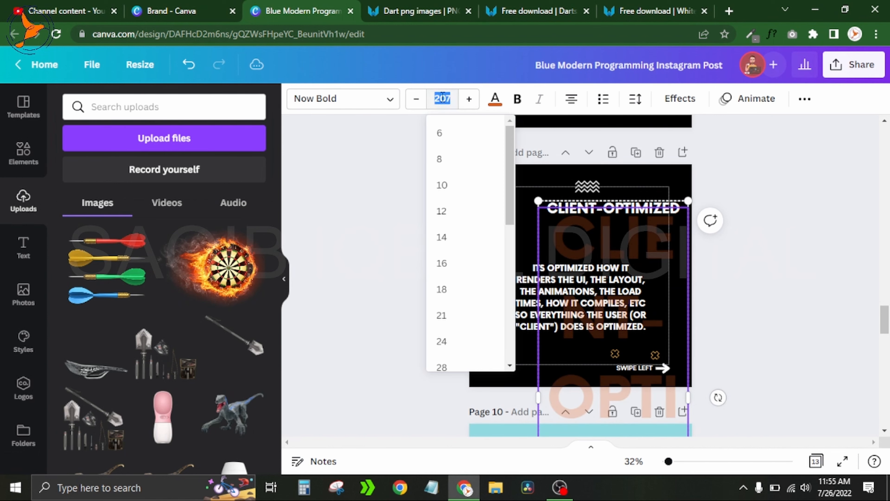
type("50")
key("Return")
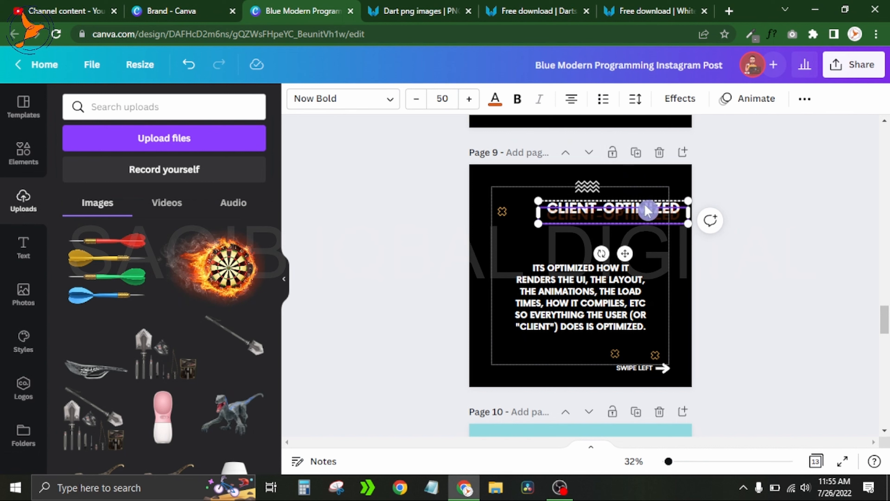
left_click(760, 280)
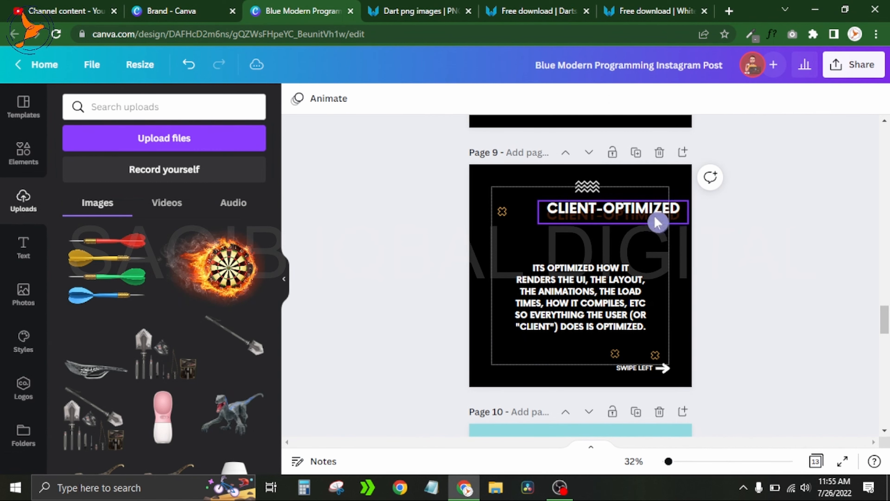
left_click_drag(657, 221, 629, 232)
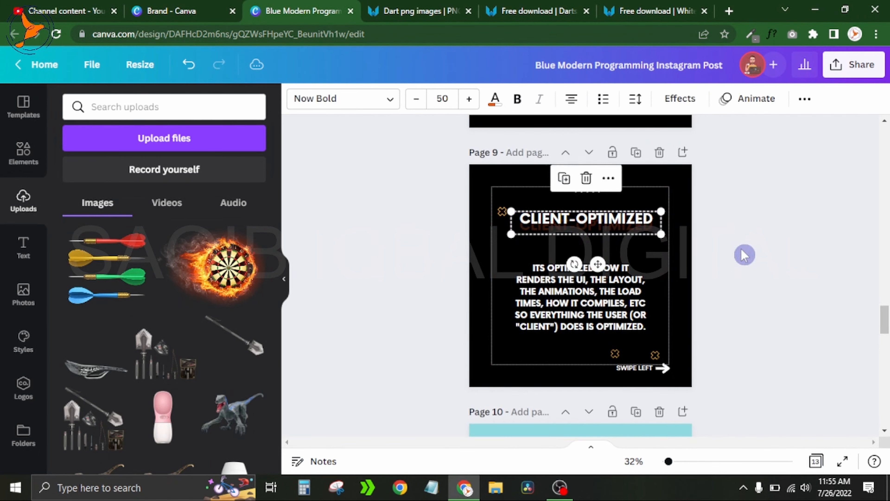
Step: Nudge the CLIENT-OPTIMIZED heading down and enlarge it to about size 66.3
left_click(677, 237)
left_click(629, 219)
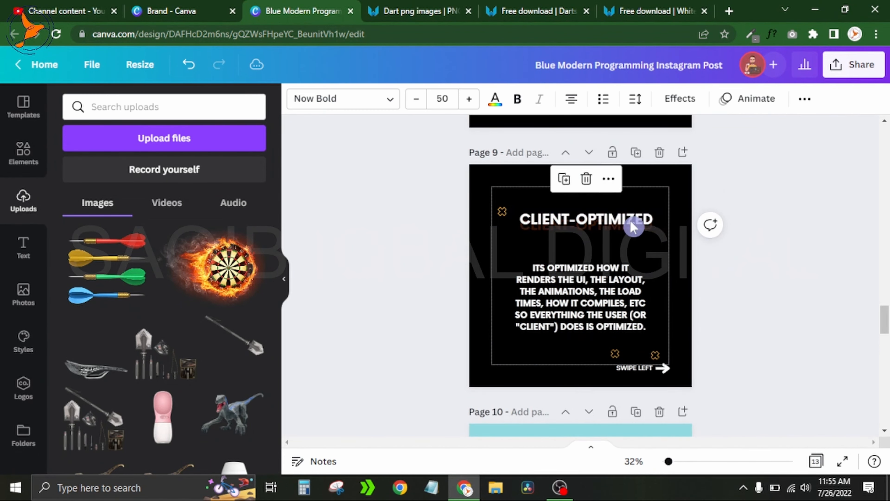
key("Down")
key("Down")
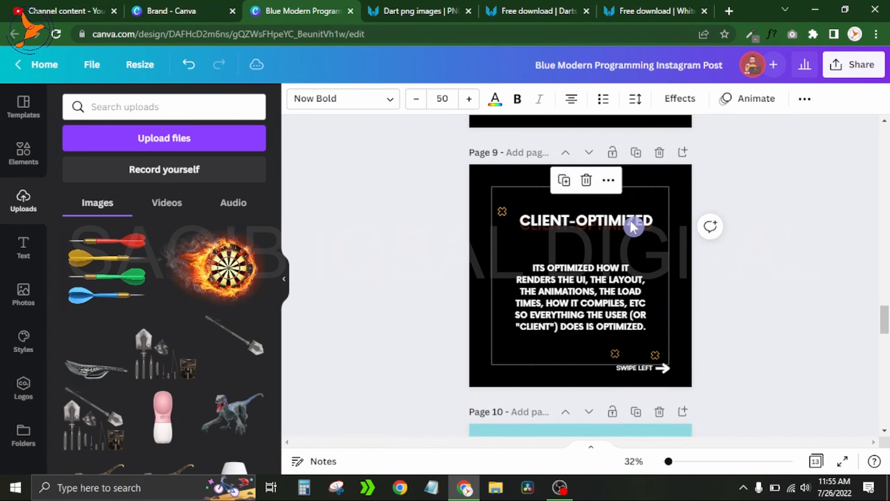
key("Down")
key("Down")
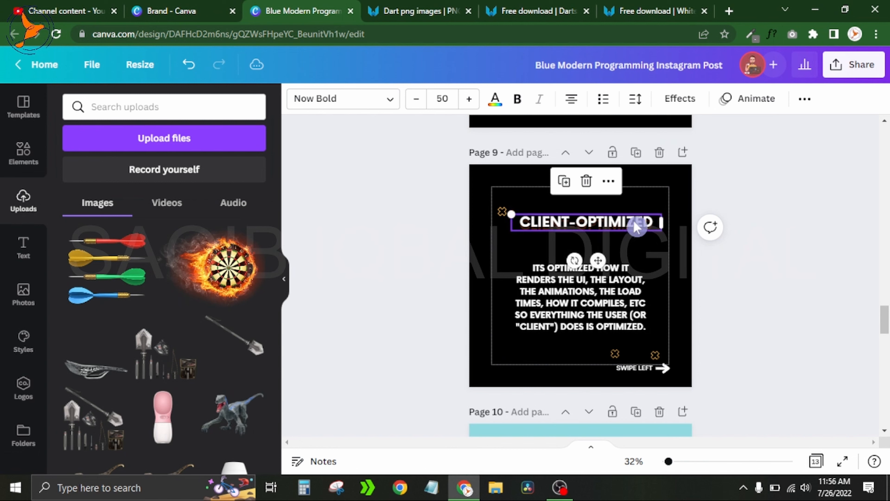
left_click(714, 267)
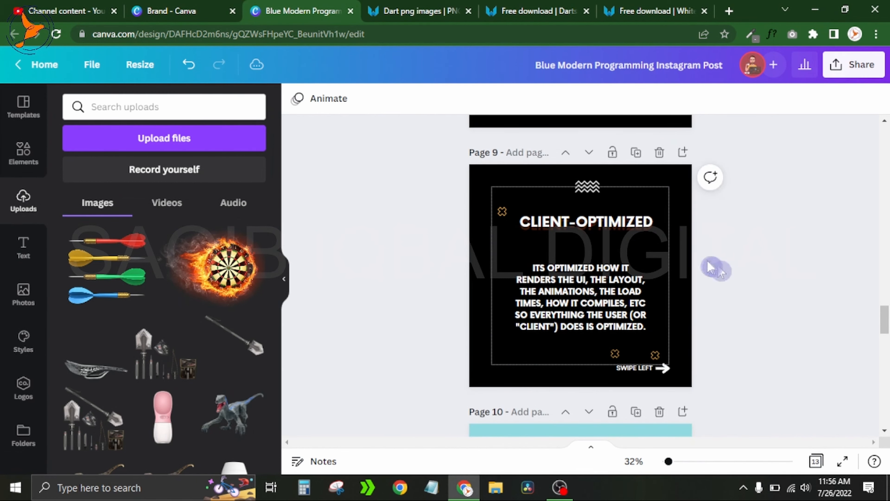
left_click(623, 231)
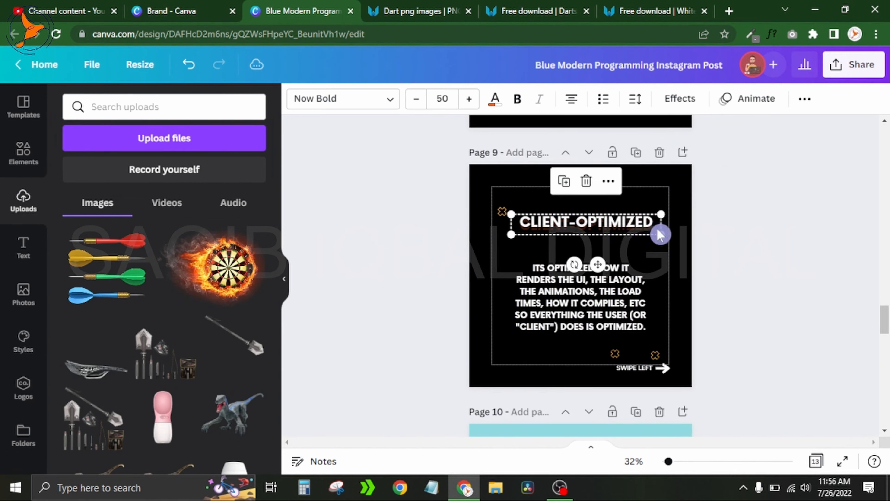
left_click_drag(661, 235, 680, 248)
left_click_drag(511, 214, 480, 211)
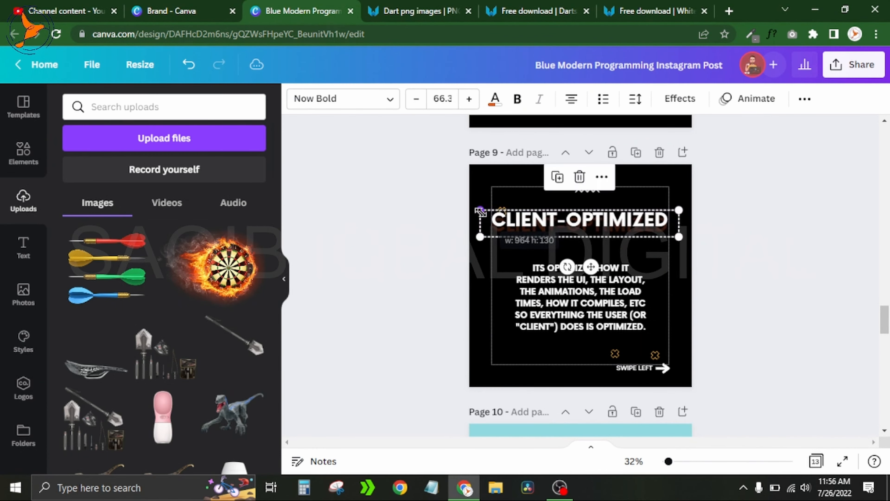
left_click(732, 247)
Step: Narrow the heading's box and centre it above the paragraph, dismissing the comment box
left_click(632, 219)
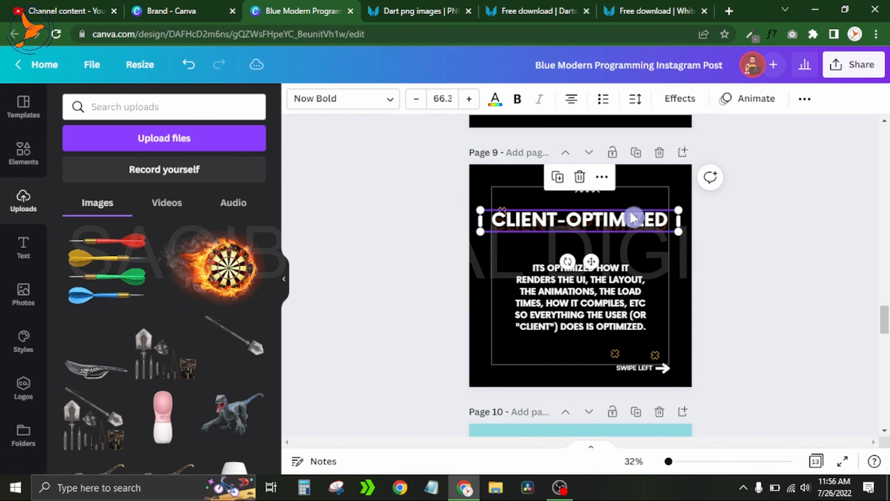
left_click_drag(635, 228, 634, 233)
left_click(389, 219)
key("ctrl+z")
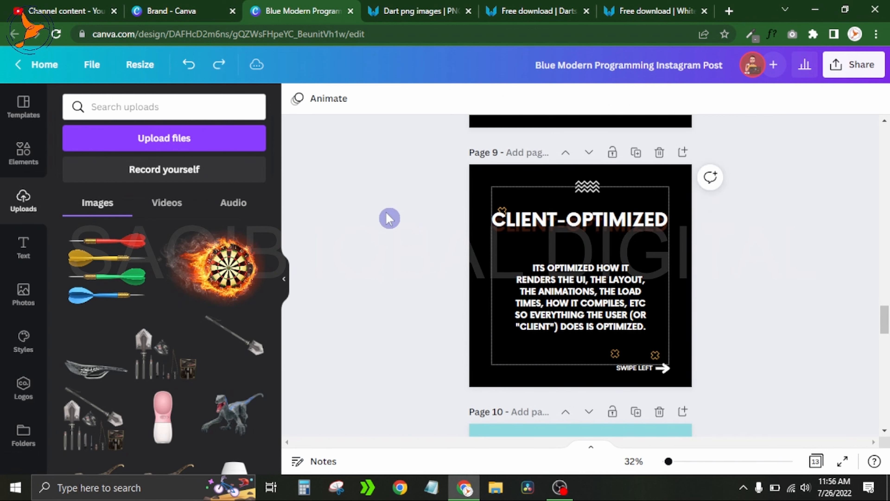
left_click(604, 227)
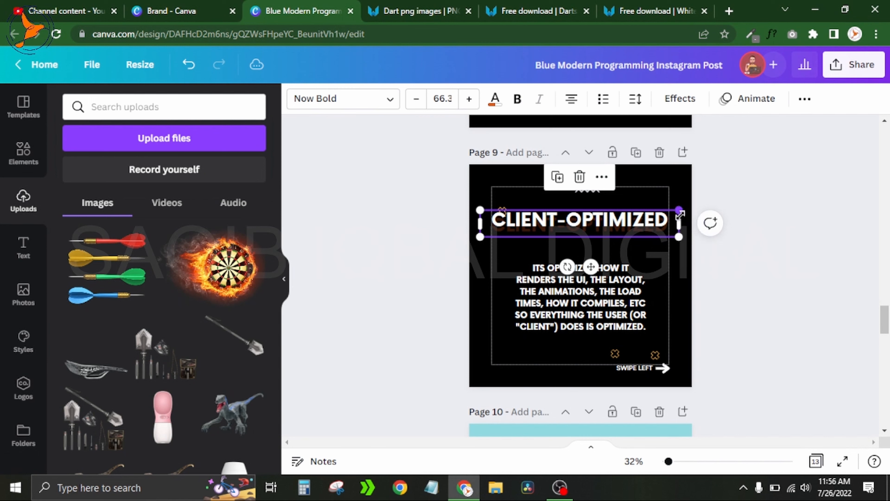
left_click_drag(673, 226, 661, 229)
left_click_drag(606, 228, 608, 230)
left_click(709, 224)
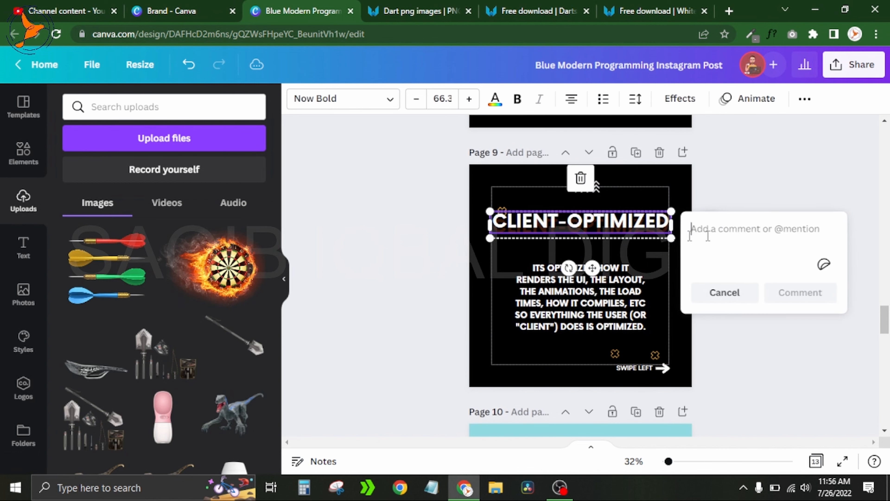
left_click(427, 205)
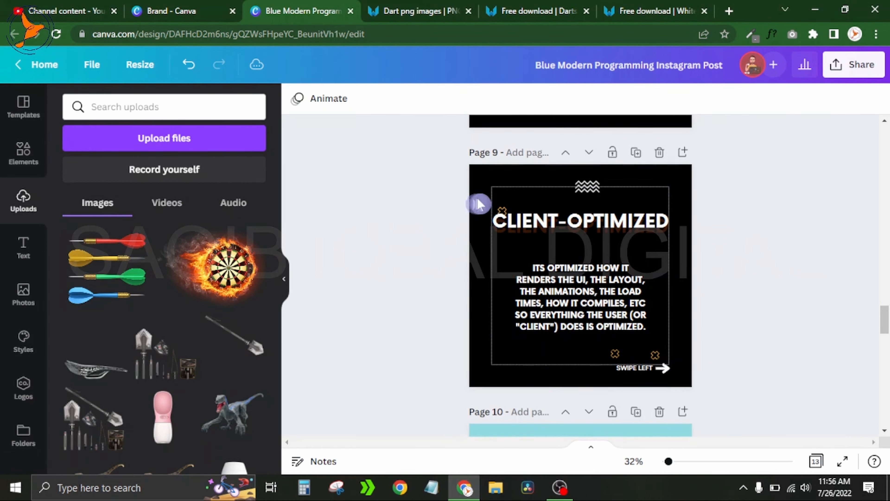
left_click_drag(536, 225, 559, 224)
left_click(505, 214)
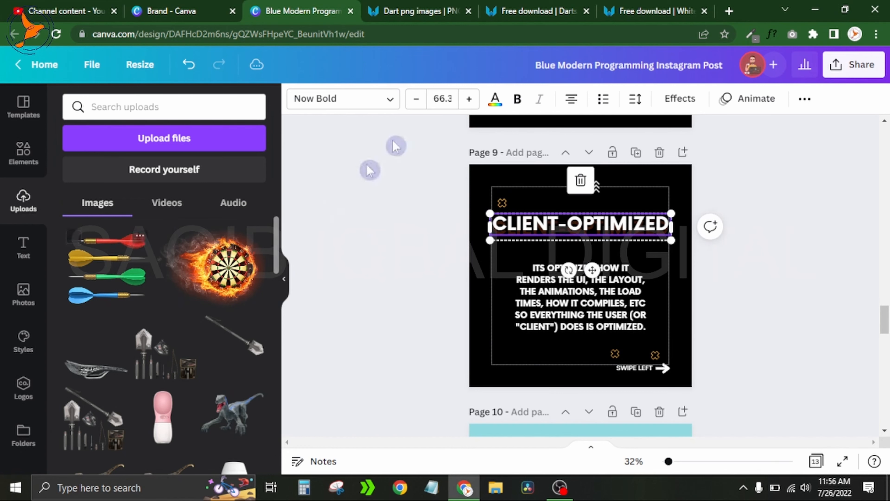
Step: Download the 2244x2126px blue and black dart pin PNG from PNGWing's search results, then return to Canva
left_click(650, 7)
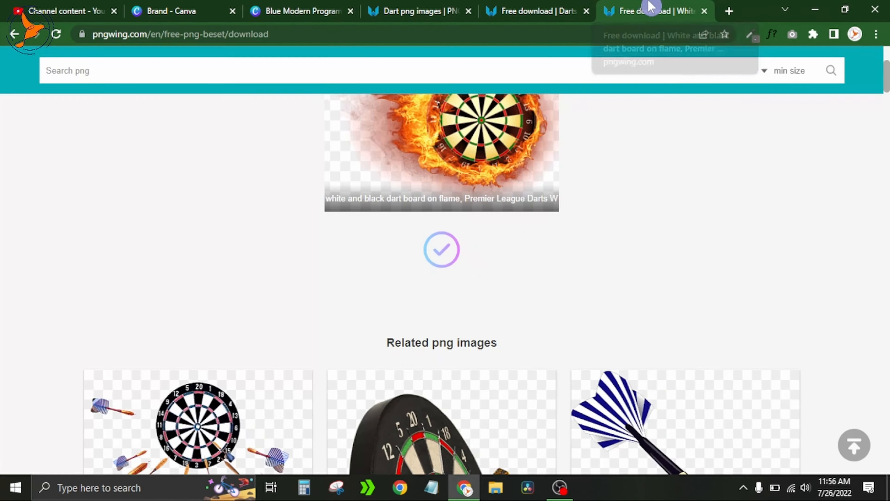
left_click(527, 6)
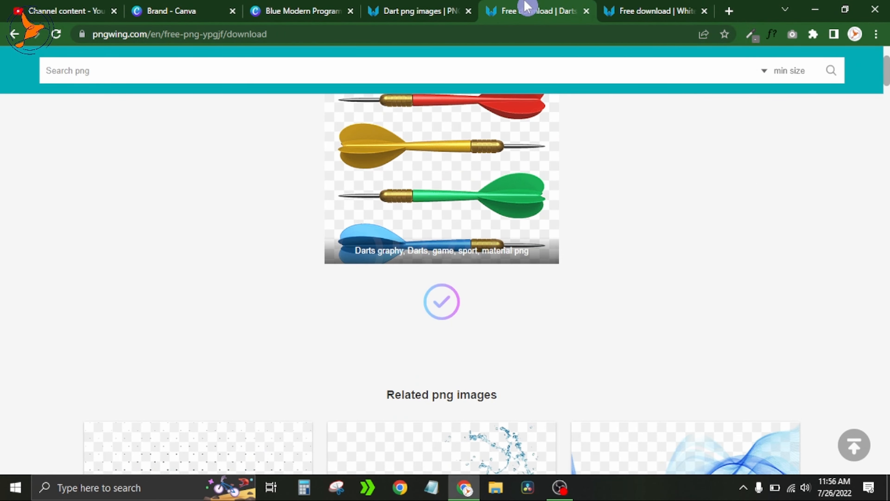
left_click(408, 7)
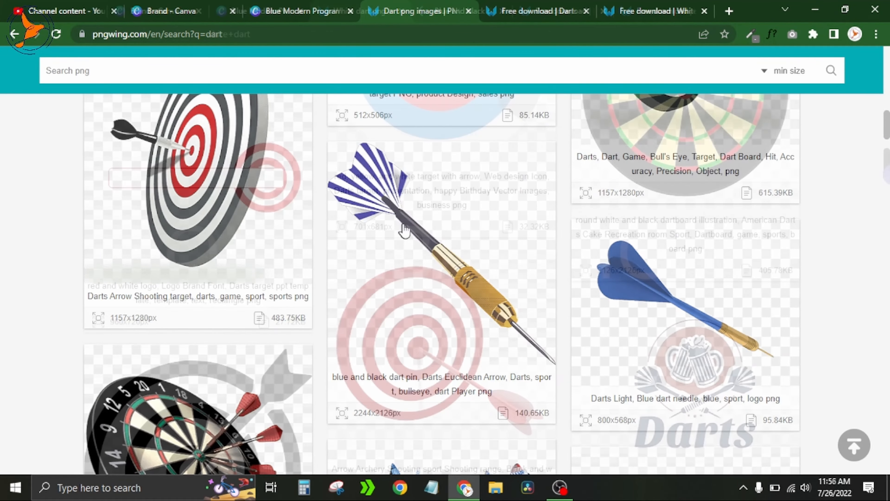
left_click(404, 226)
left_click(480, 9)
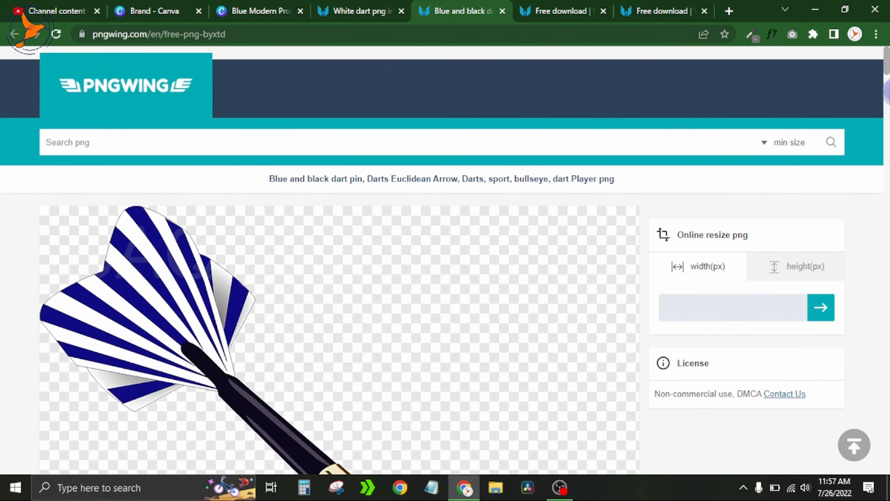
scroll(501, 396, "down", 10)
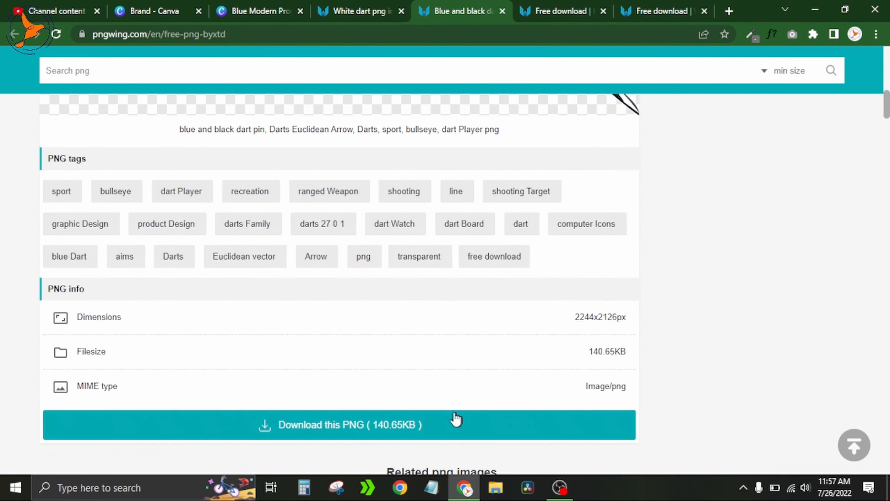
left_click(453, 420)
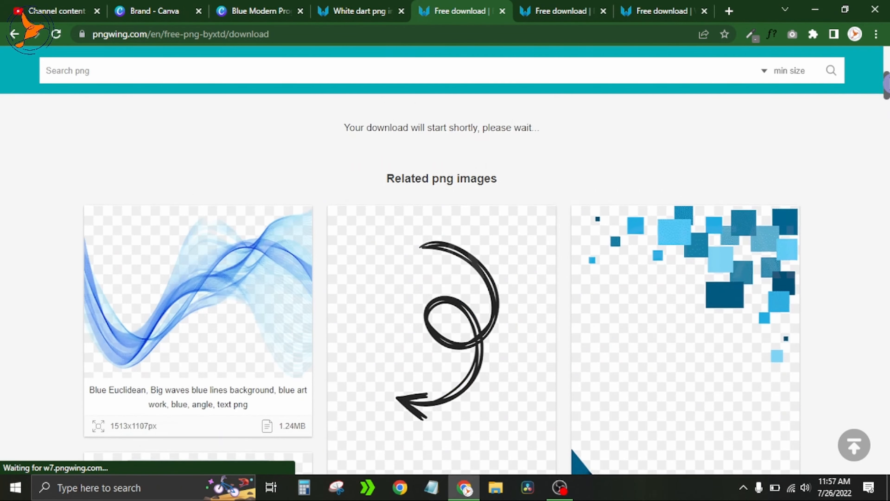
left_click_drag(889, 98, 889, 59)
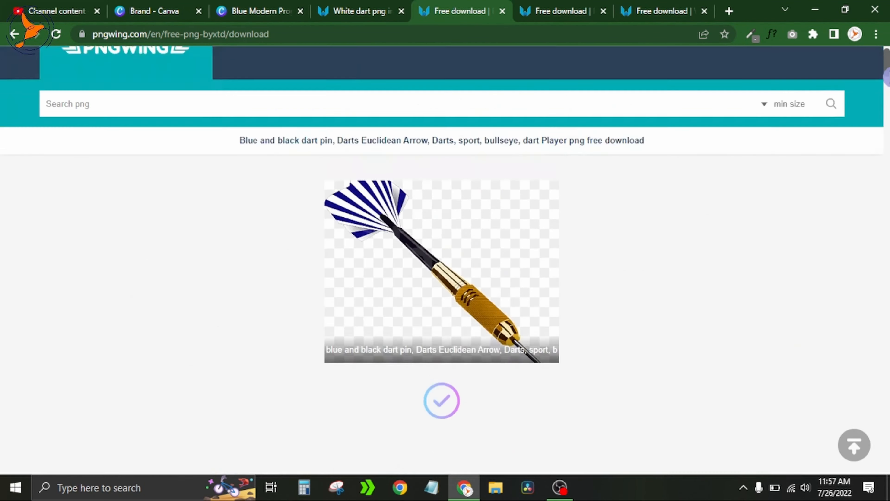
left_click(264, 9)
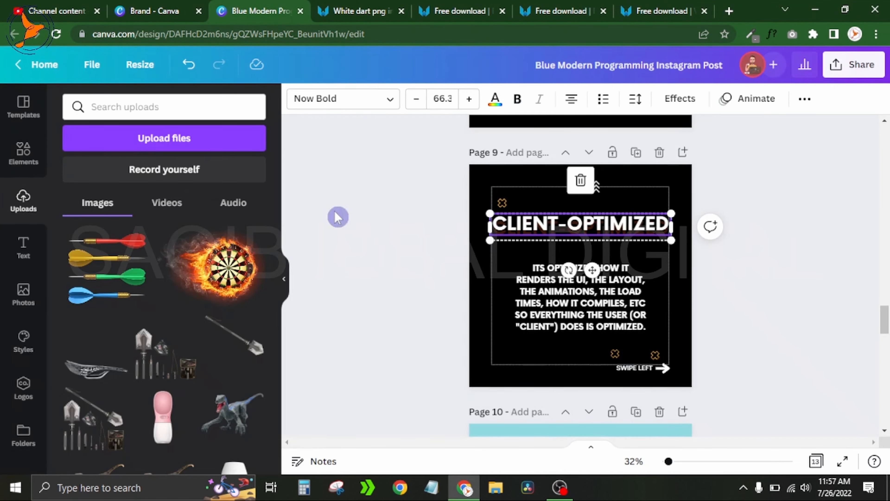
Step: Upload the downloaded striped dart file pngwing.com (5) from Downloads to Canva
left_click(160, 147)
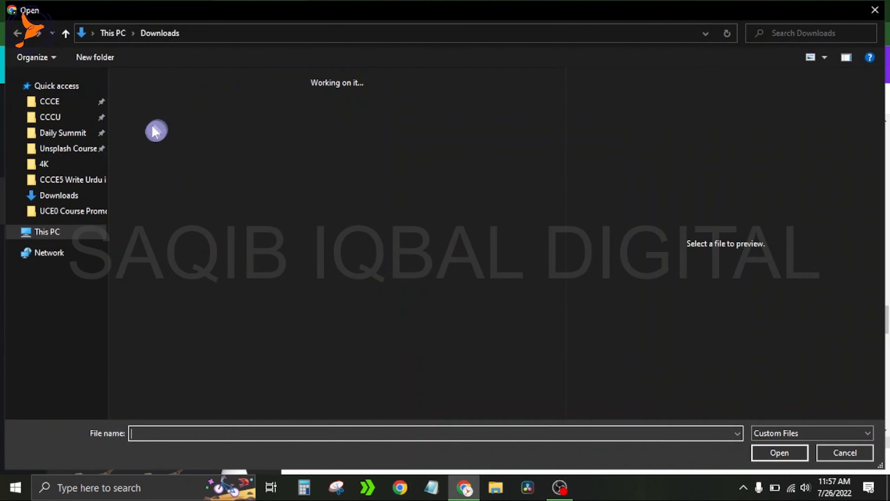
left_click(153, 133)
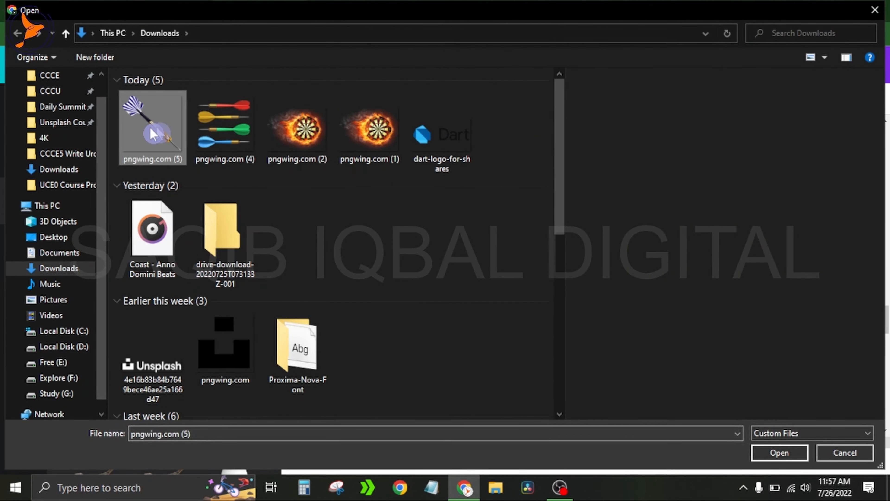
double_click(153, 133)
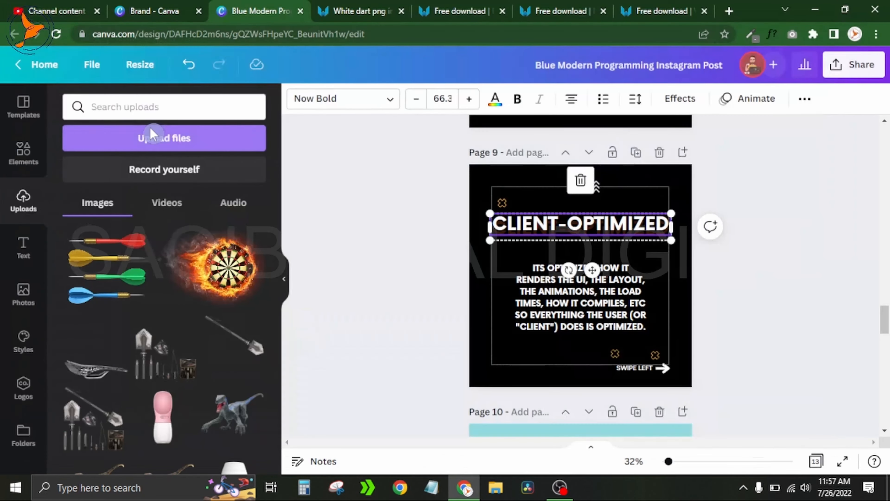
Step: Shift page 9's paragraph text slightly up, keeping it centred
left_click(751, 246)
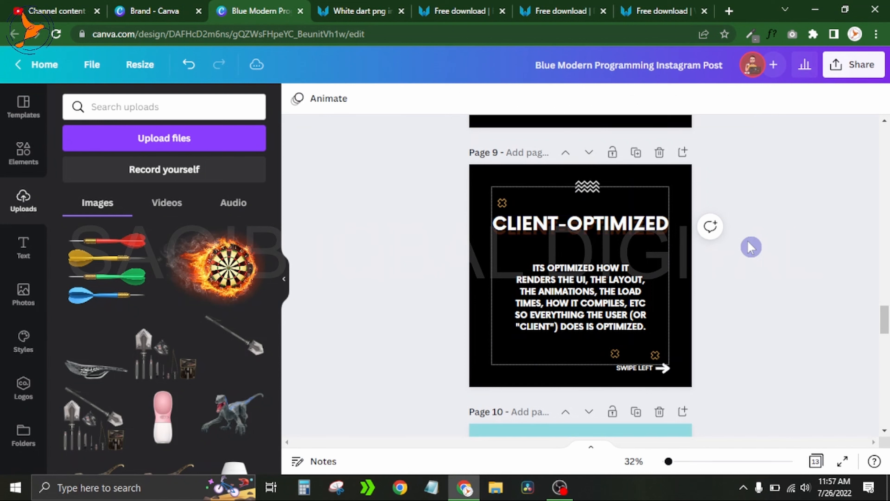
left_click(577, 296)
left_click_drag(575, 304, 575, 297)
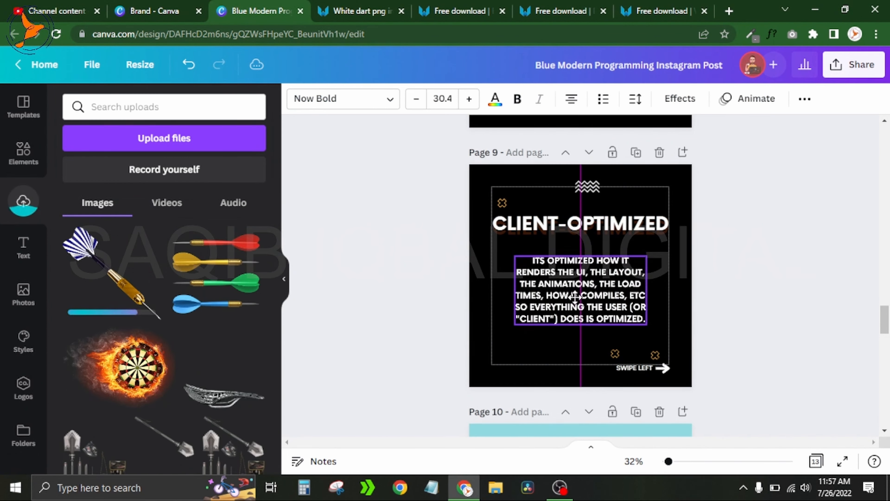
left_click(372, 286)
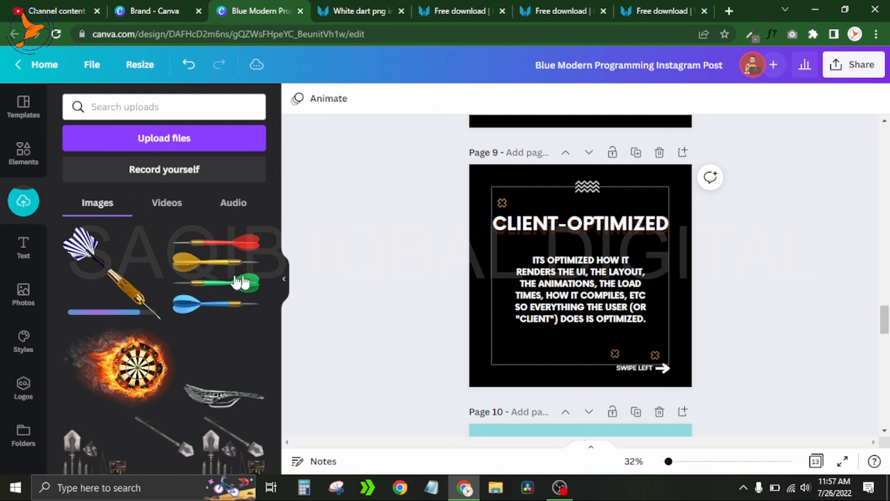
Step: Add the striped dart image to page 9, shrunk and placed in the lower-left corner
left_click(67, 275)
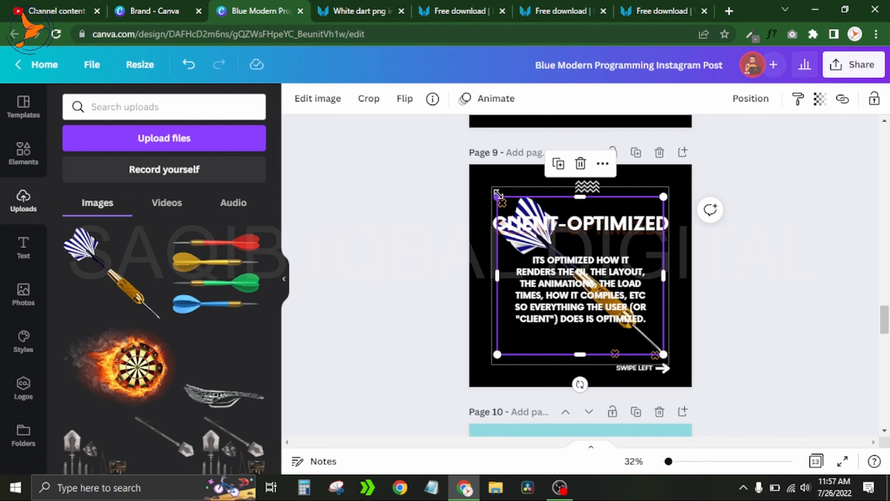
left_click_drag(497, 197, 576, 270)
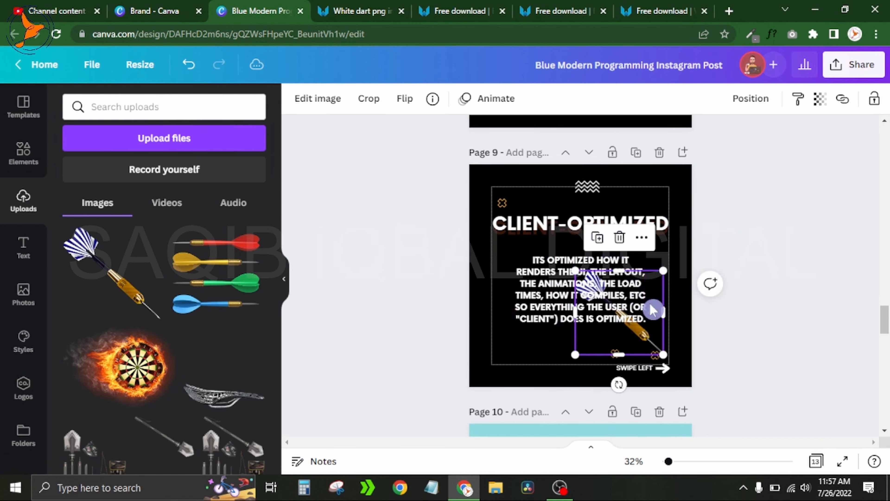
left_click_drag(657, 312, 556, 328)
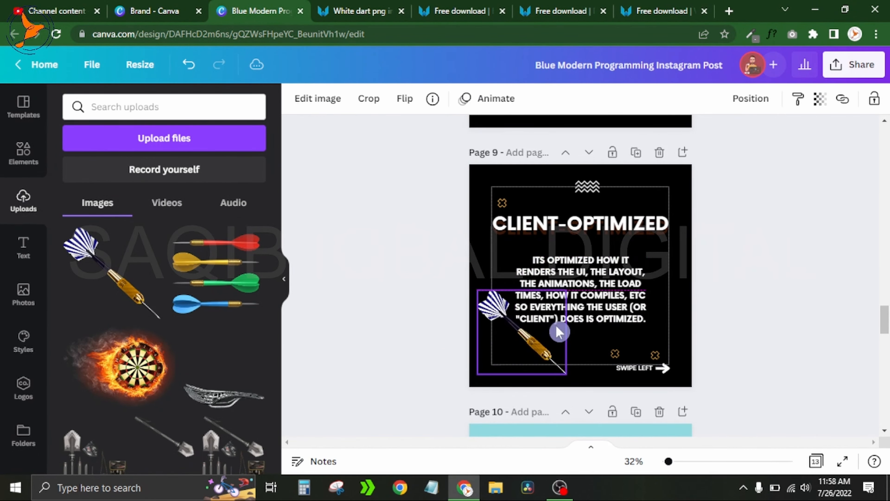
left_click(782, 258)
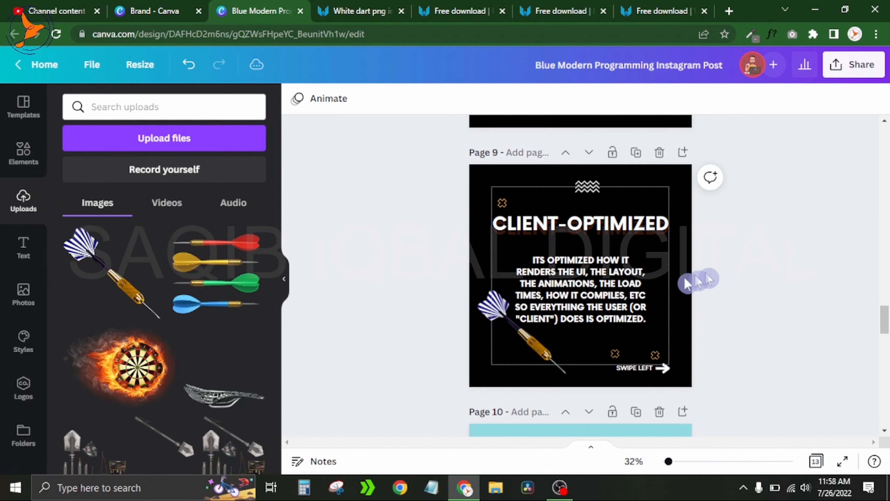
Step: Nudge the paragraph text up and left beneath the CLIENT-OPTIMIZED heading
left_click(610, 296)
left_click_drag(610, 296, 608, 295)
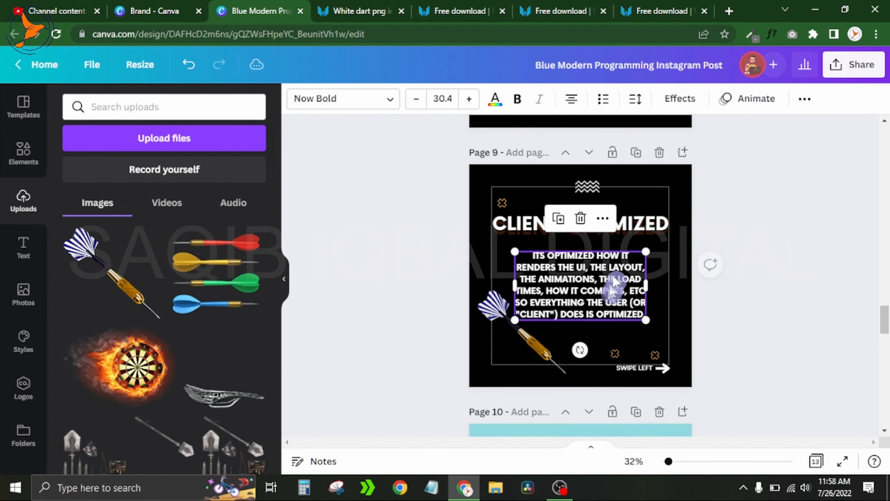
left_click(651, 227)
left_click(744, 292)
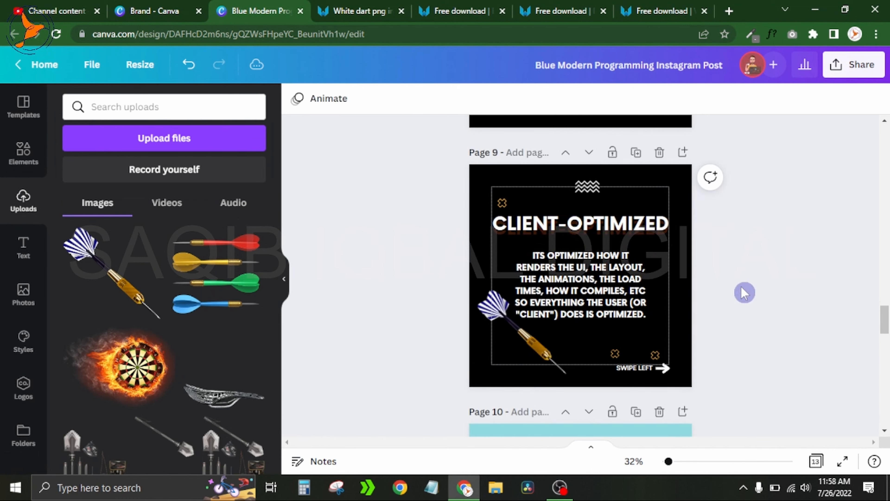
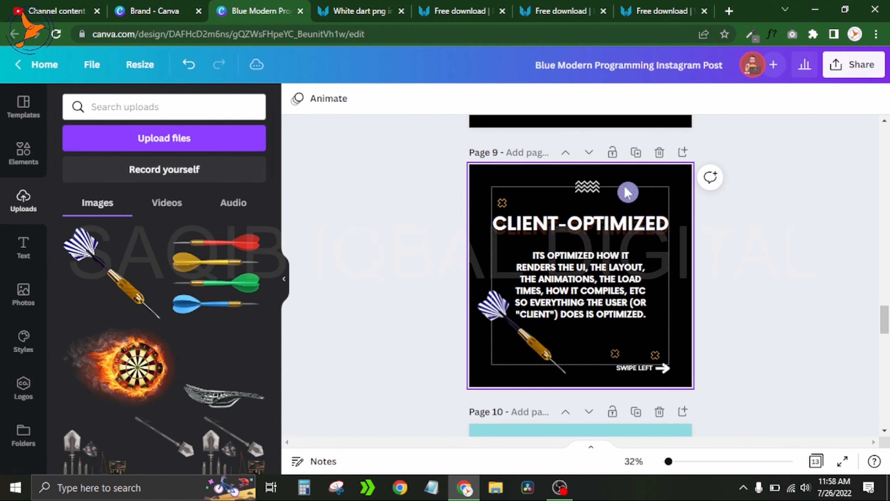
Step: Lower page 9's text slightly and move the dart up beside the CLIENT-OPTIMIZED heading
left_click_drag(628, 294, 613, 286)
left_click(767, 315)
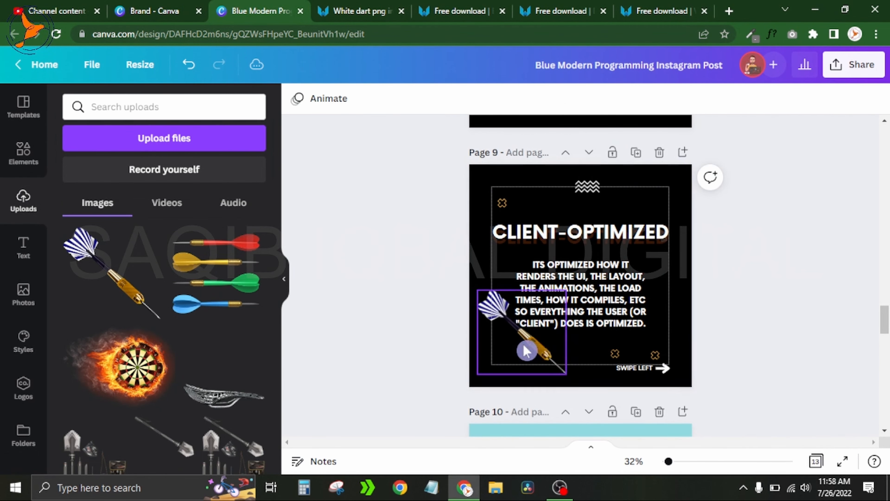
left_click(536, 335)
left_click_drag(536, 335, 630, 242)
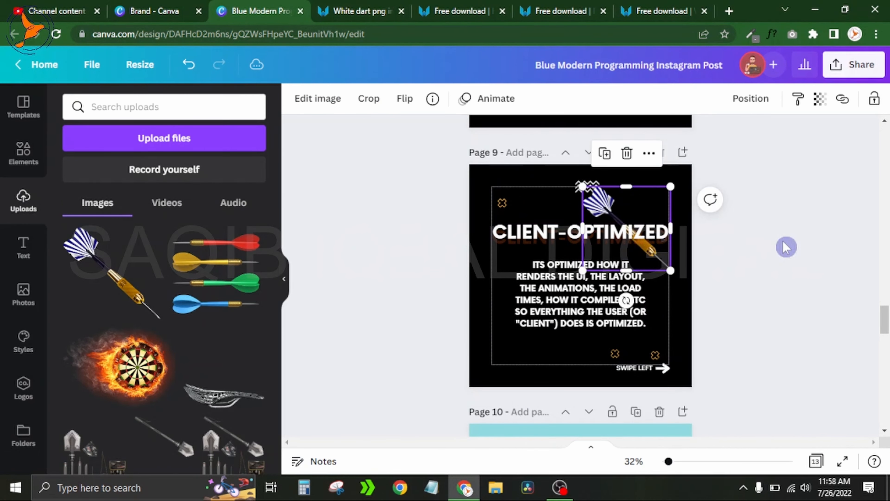
Step: Bring the dart image to the front layer
left_click(741, 100)
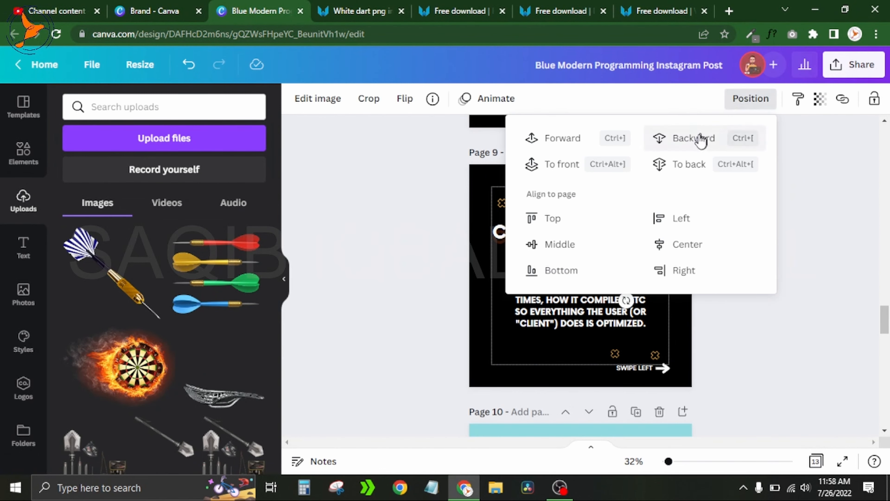
left_click(695, 143)
left_click(552, 144)
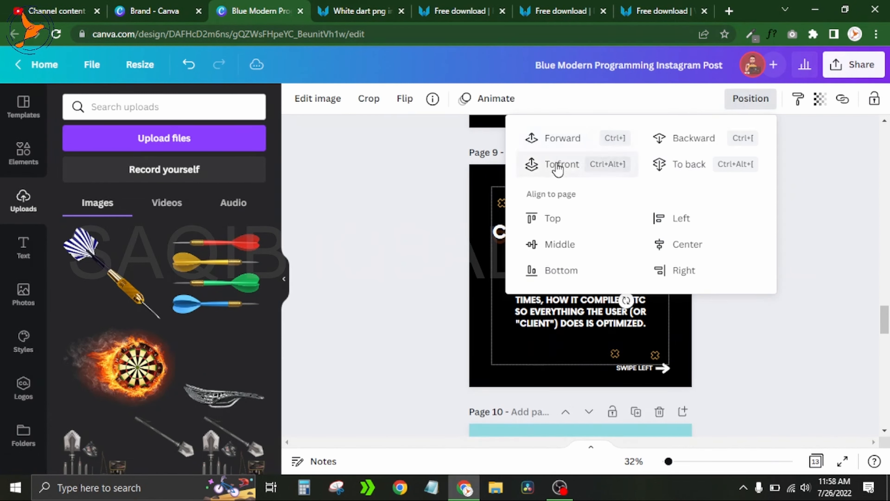
left_click(782, 300)
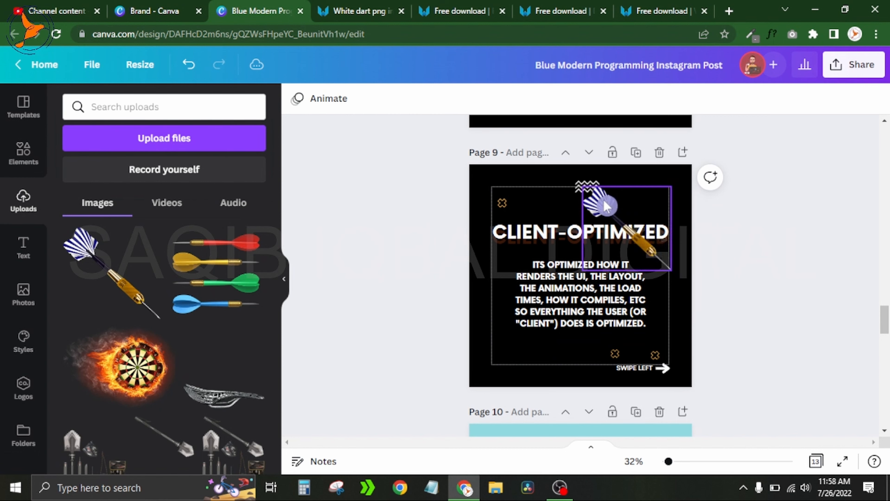
Step: Enlarge the dart at the heading's top-right and move the zigzag to the lower-left
left_click(605, 203)
left_click_drag(582, 186, 561, 161)
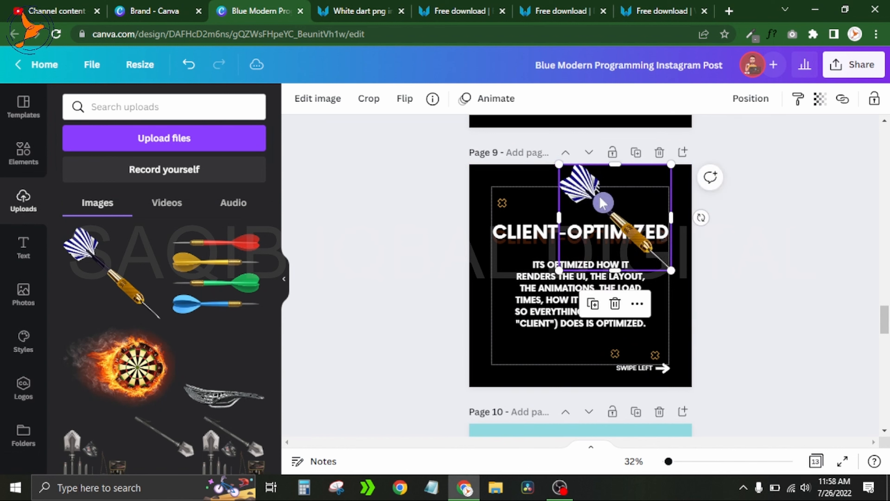
left_click_drag(600, 197, 645, 197)
left_click_drag(592, 191, 495, 361)
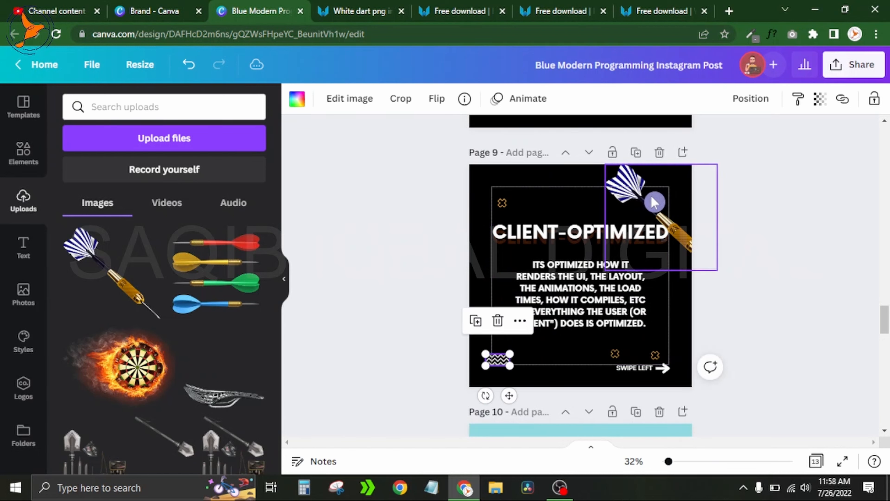
left_click_drag(655, 203, 621, 204)
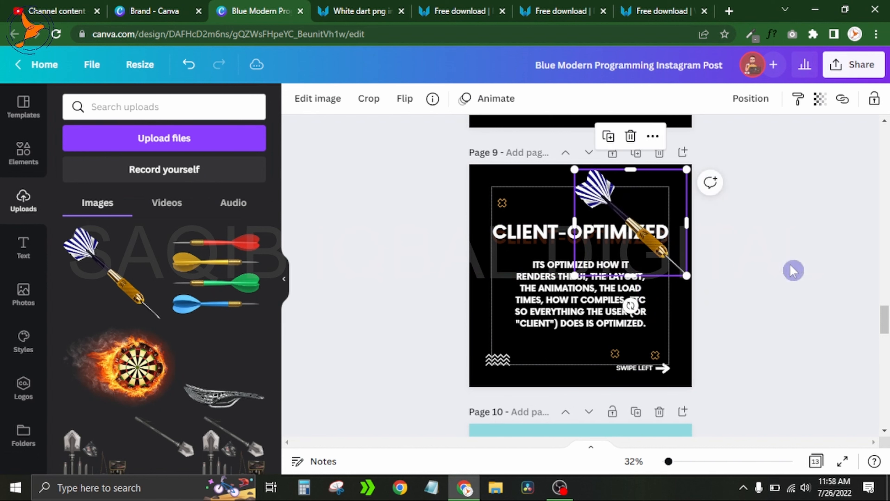
left_click(793, 270)
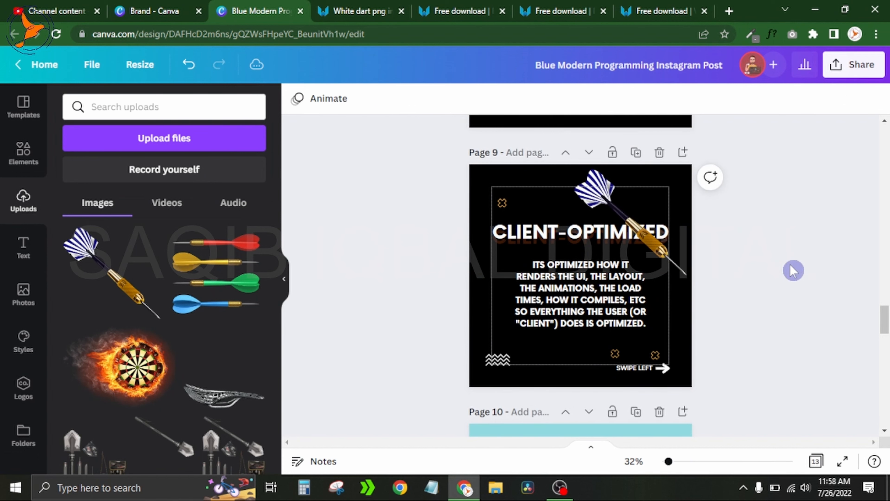
scroll(793, 271, "down", 5)
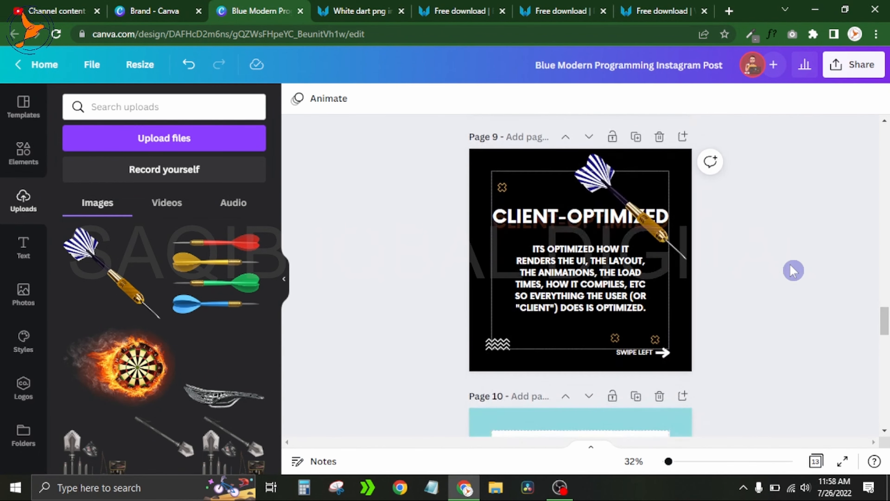
Step: Delete the teal page 10, duplicate black page 9, and remove the copy's dart
left_click(660, 151)
scroll(746, 257, "up", 5)
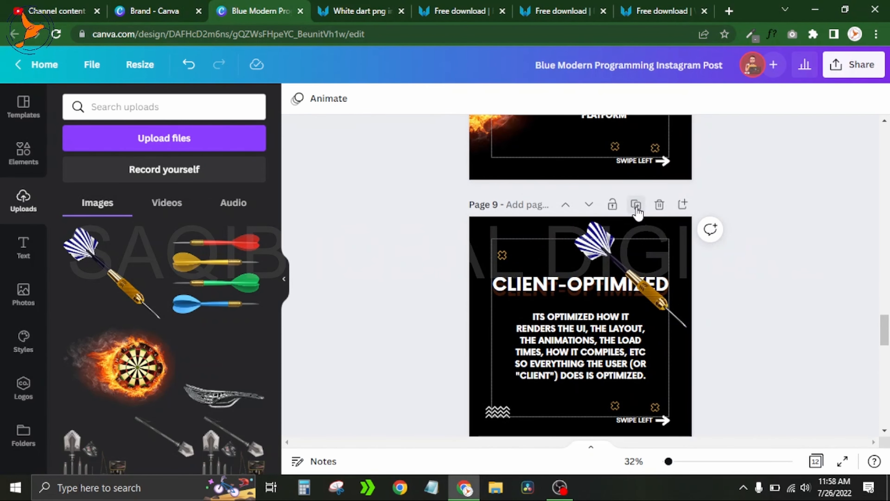
left_click(636, 206)
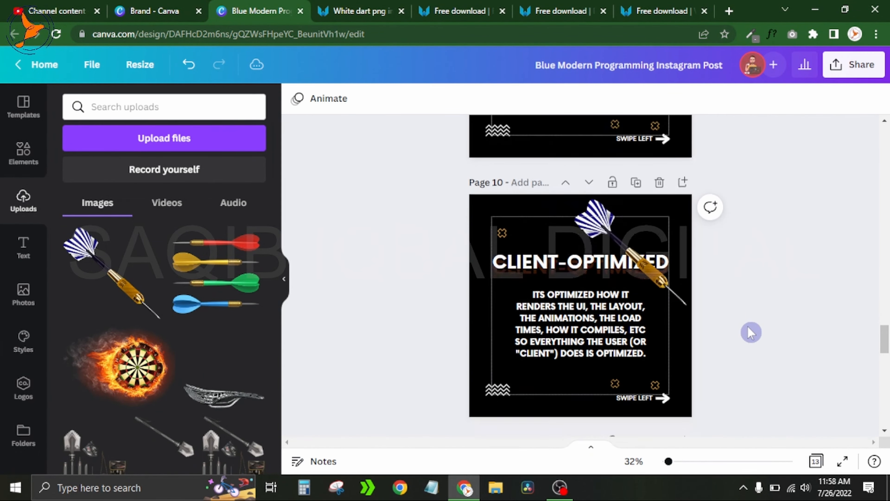
left_click(649, 242)
key("Delete")
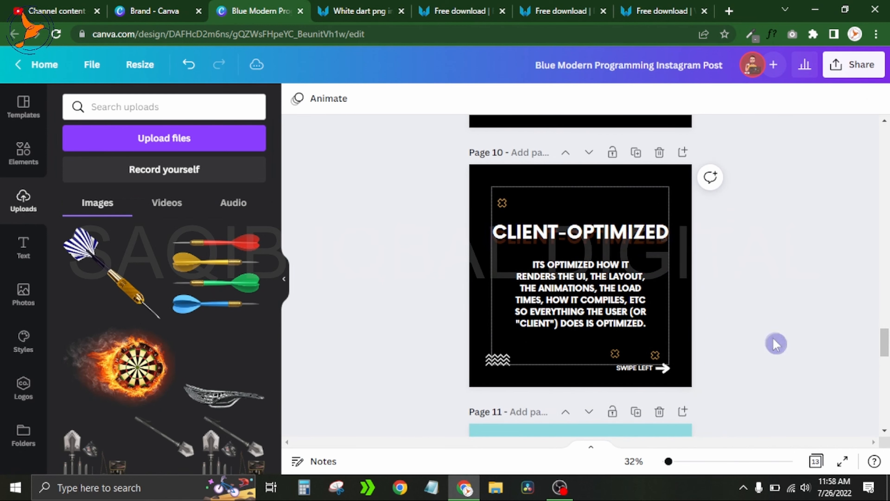
scroll(777, 344, "down", 5)
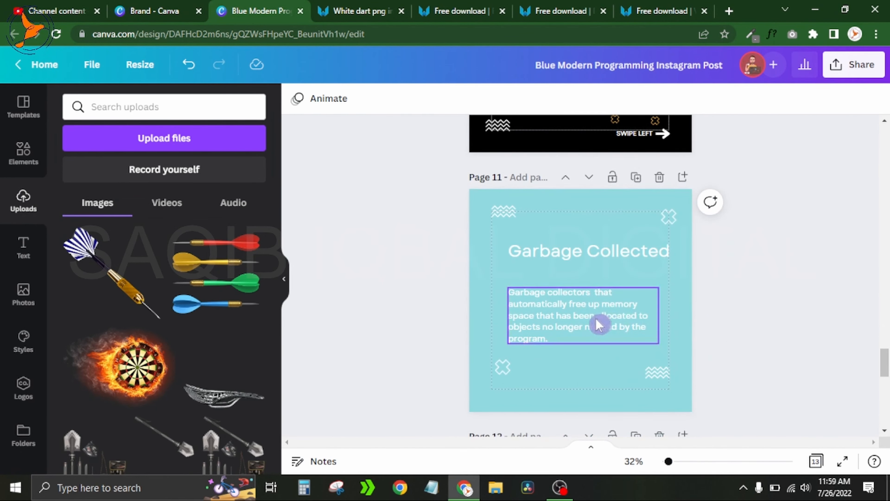
Step: Replace the copied page's body text with the garbage-collector description
double_click(597, 319)
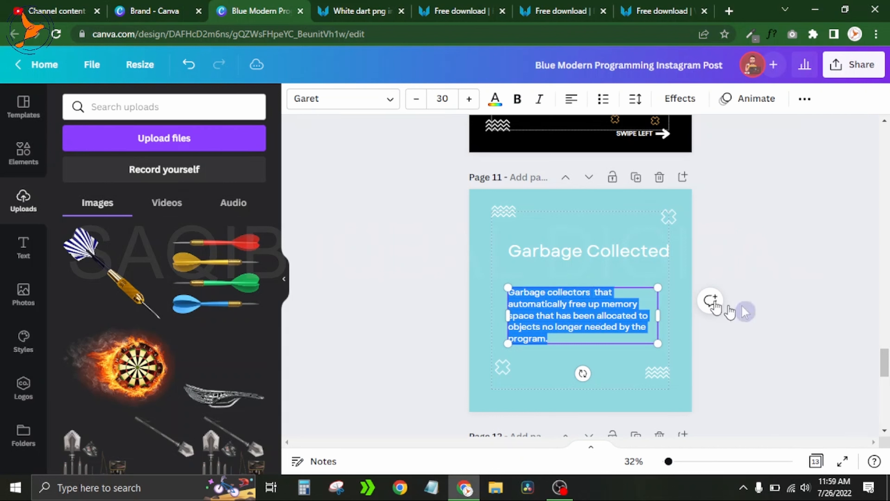
left_click(751, 310)
scroll(751, 311, "up", 5)
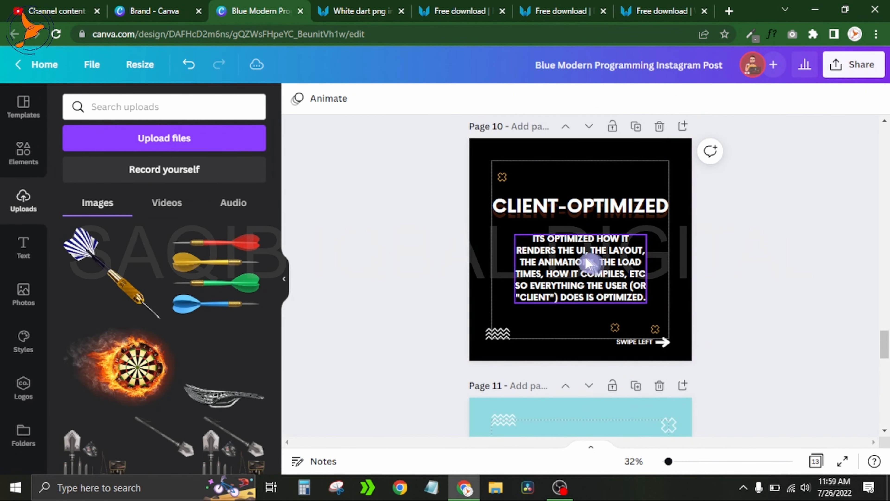
double_click(587, 262)
type("GARBAGE COLLECTORS THAT AUTOMATICALLY FREE UP MEMORY SPACE THAT HAS BEEN ALLOCATED TO OBJECTS NO LONGER NEEDED BY THE PROGRAM.")
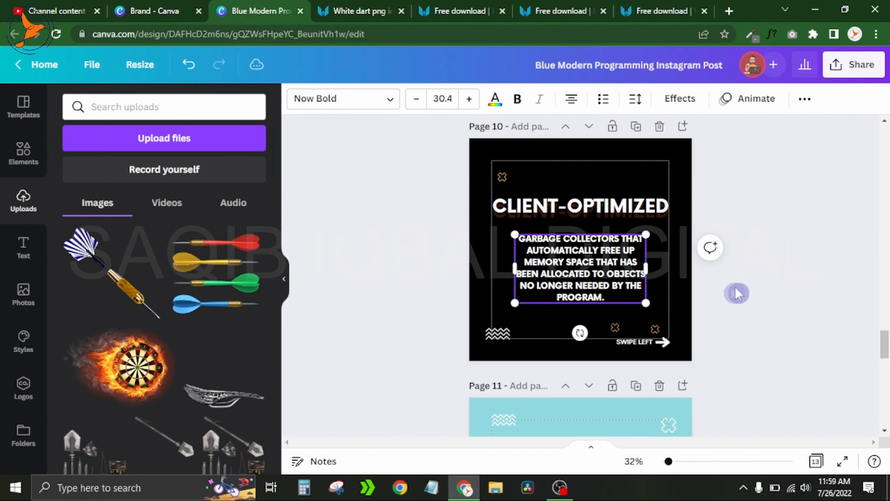
left_click(771, 290)
Step: Change the copied page's title from CLIENT-OPTIMIZED to GARBAGE COLLECTED
scroll(767, 289, "down", 5)
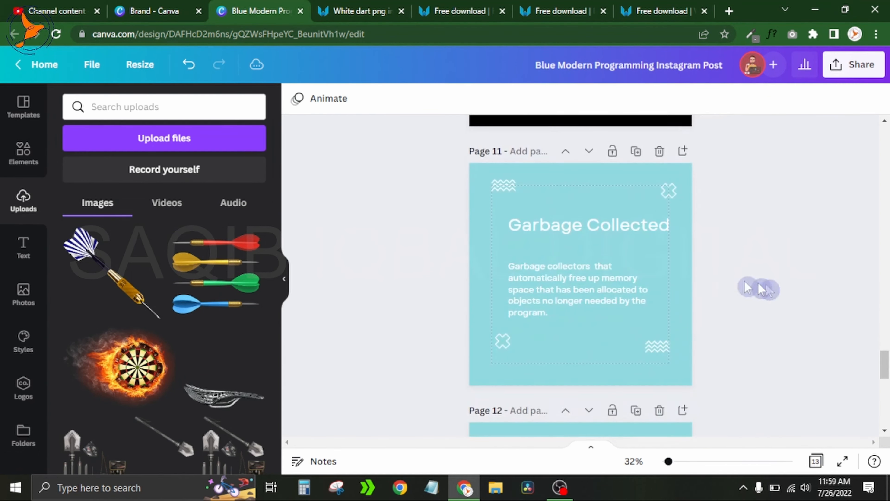
double_click(592, 222)
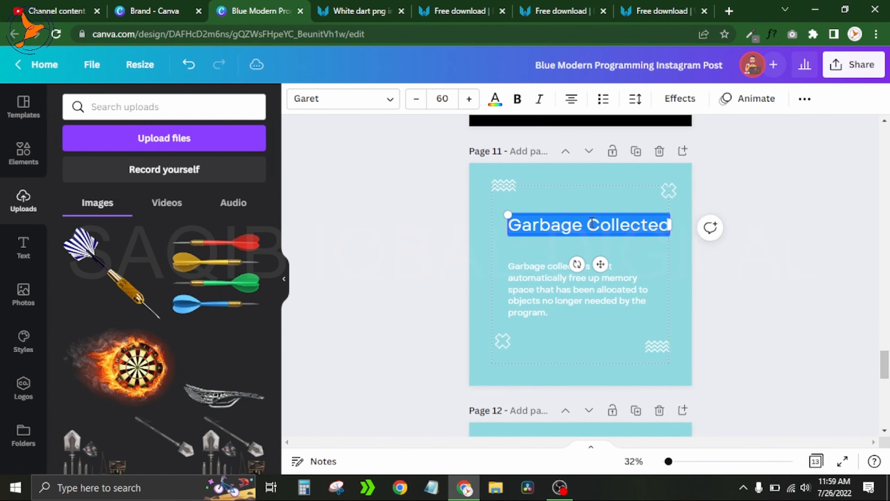
left_click(775, 294)
scroll(776, 294, "up", 5)
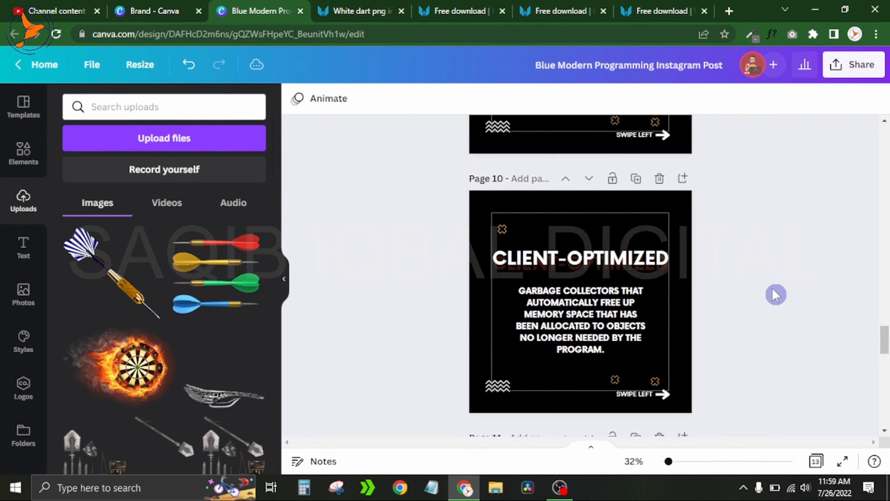
double_click(606, 264)
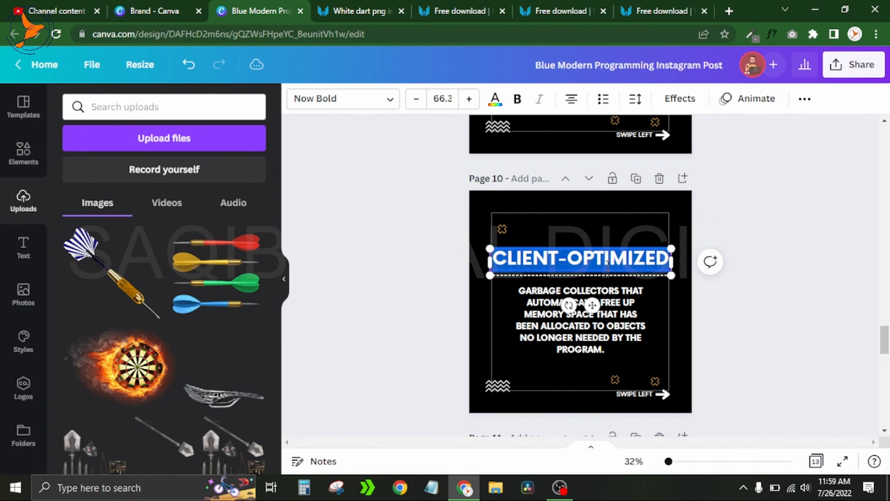
type("GARBAGE COLLECTED")
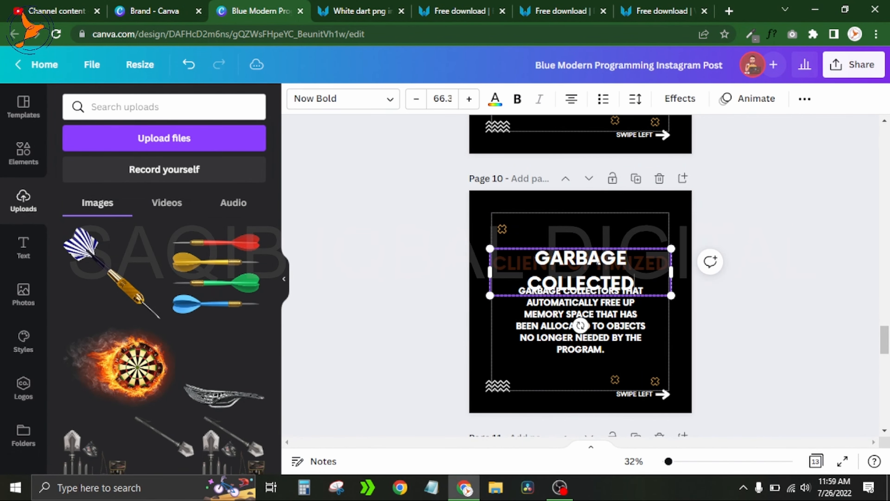
Step: Reduce the GARBAGE COLLECTED title to size 58.3 so it fits on one line
left_click(414, 102)
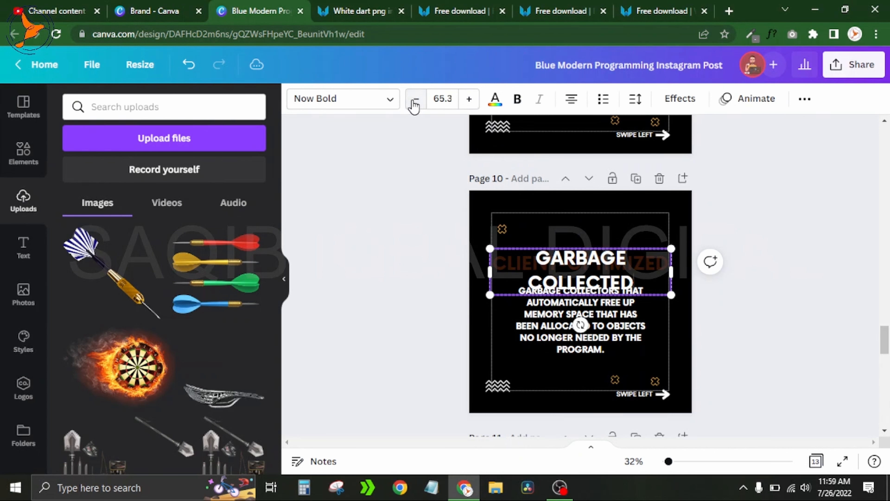
left_click(414, 103)
left_click(414, 103)
left_click(414, 103)
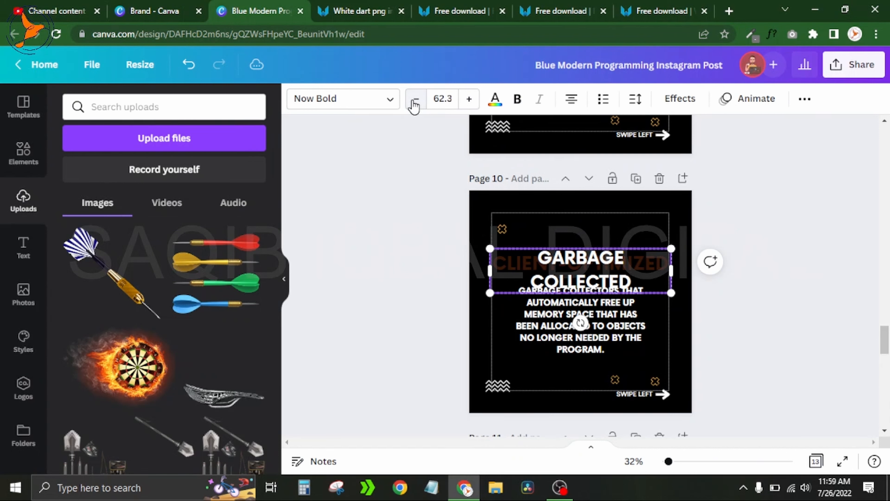
left_click(414, 103)
left_click(414, 103)
left_click(415, 102)
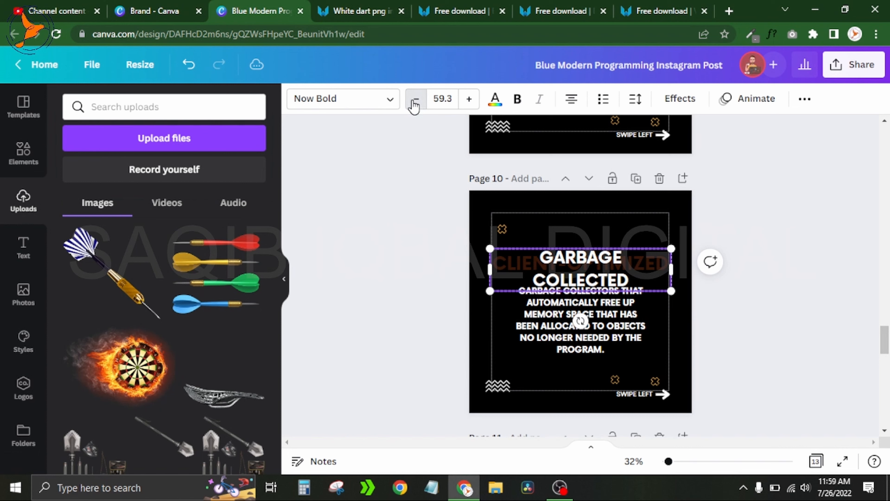
left_click(415, 103)
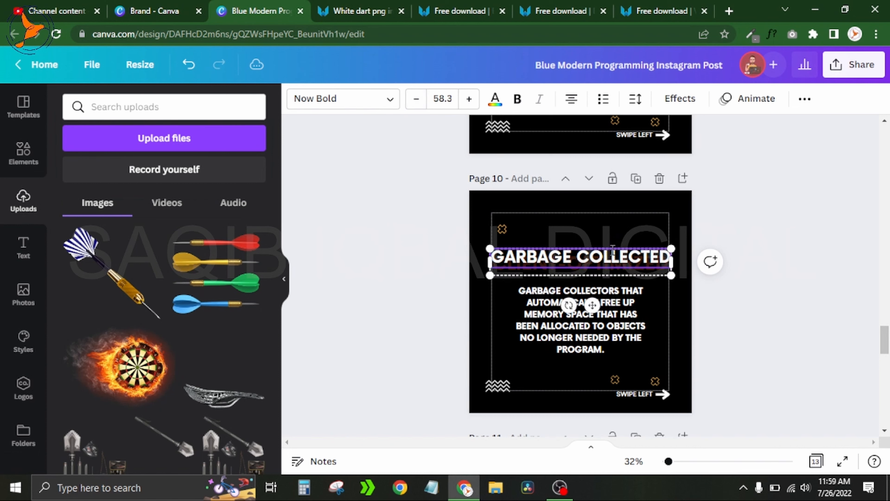
key("ctrl+f")
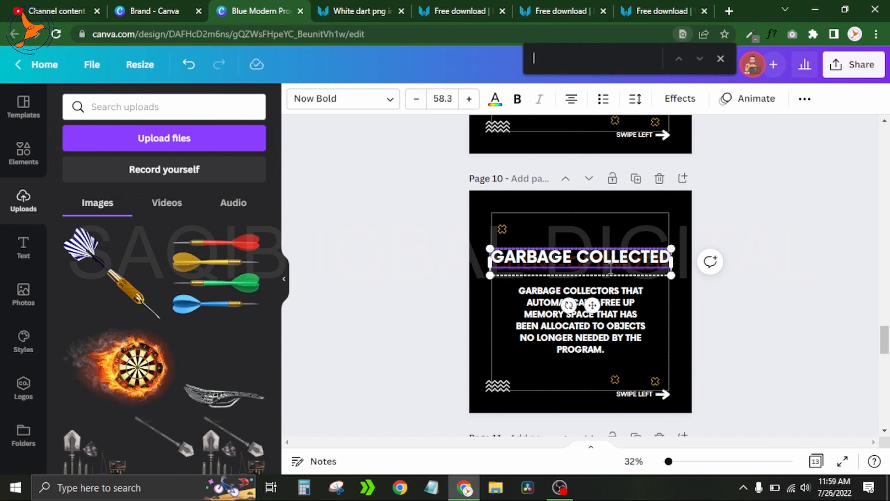
left_click(750, 297)
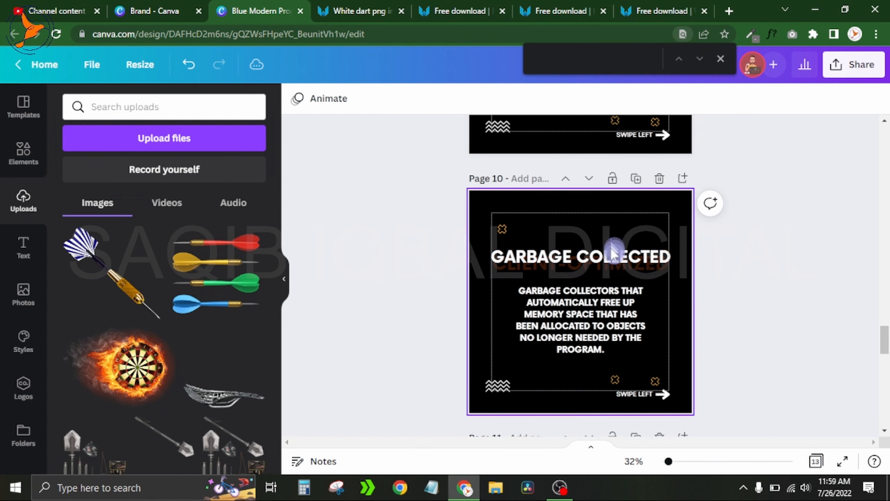
Step: Move the title up and change the shadow text to GARBAGE COLLECTED at size 58.3
left_click(612, 266)
mouse_move(610, 261)
left_mouse_down()
mouse_move(610, 233)
mouse_move(610, 247)
left_mouse_up()
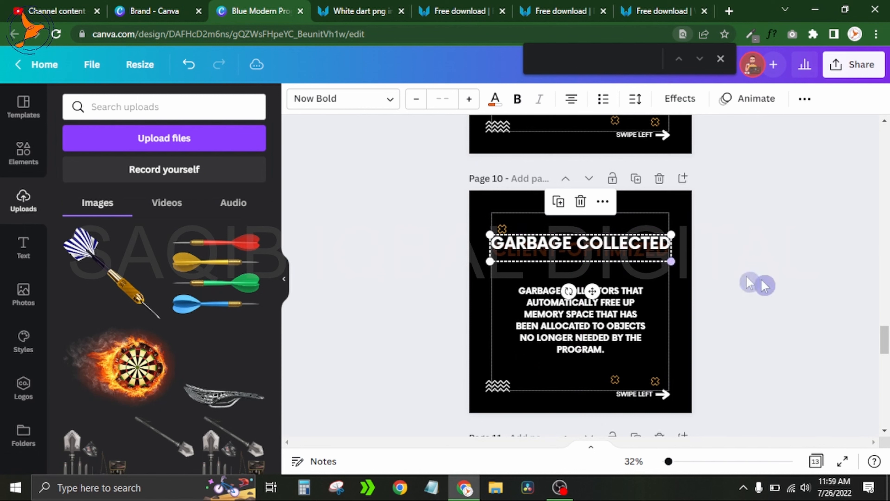
left_click(767, 285)
left_click(636, 263)
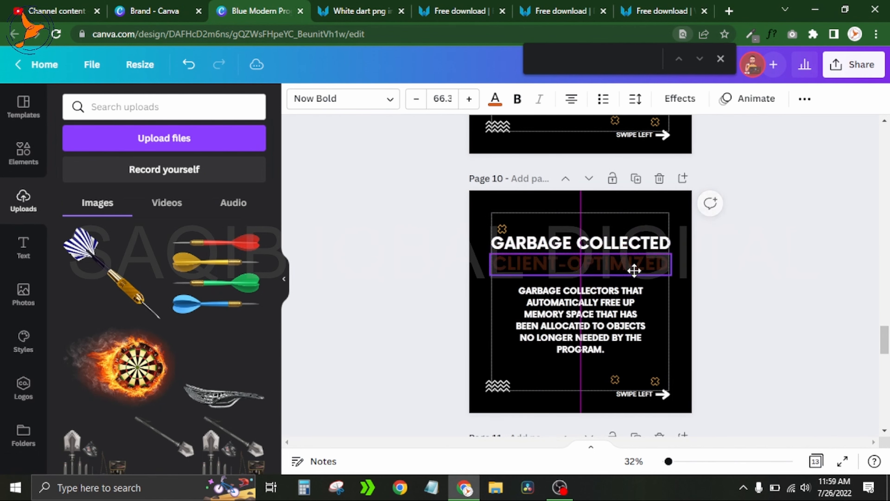
double_click(634, 270)
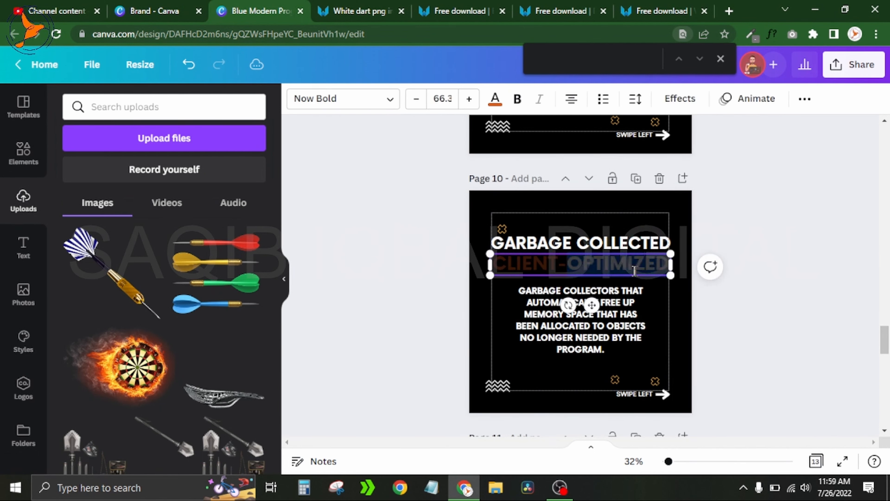
key("ctrl+a")
type("GARBAGE COLLECTED")
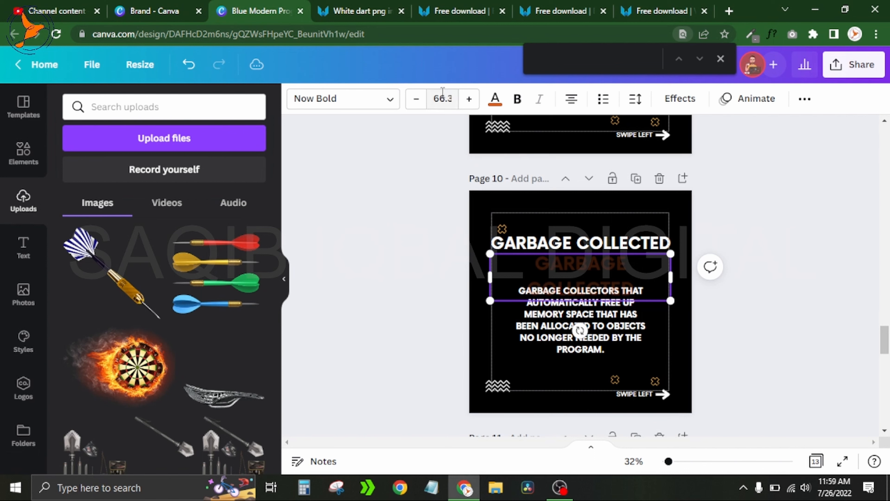
left_click(440, 100)
key("Return")
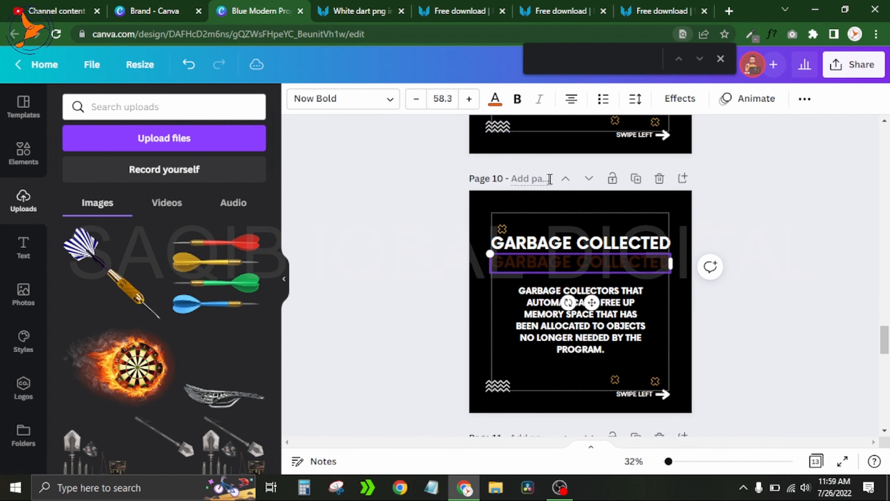
Step: Nudge the white title down onto its shadow and group the two
left_click(637, 245)
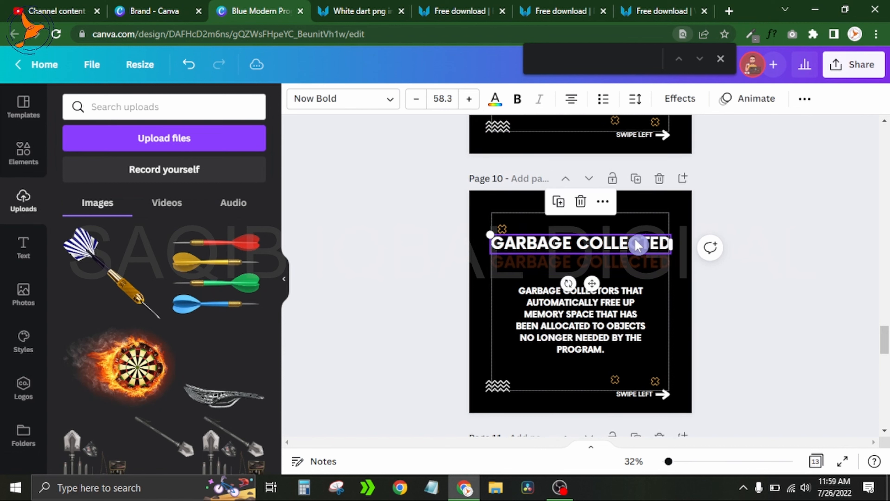
key("Down")
key("Down")
key("Down")
key("Down")
key("Down")
key("Down")
key("Down")
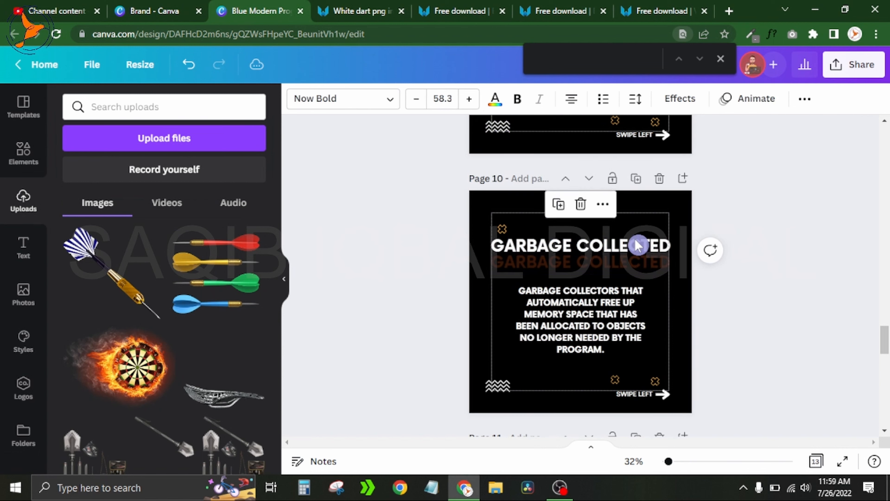
key("Down")
key("Down")
key("Down")
key("Down")
key("Down")
key("Down")
key("Down")
key("Down")
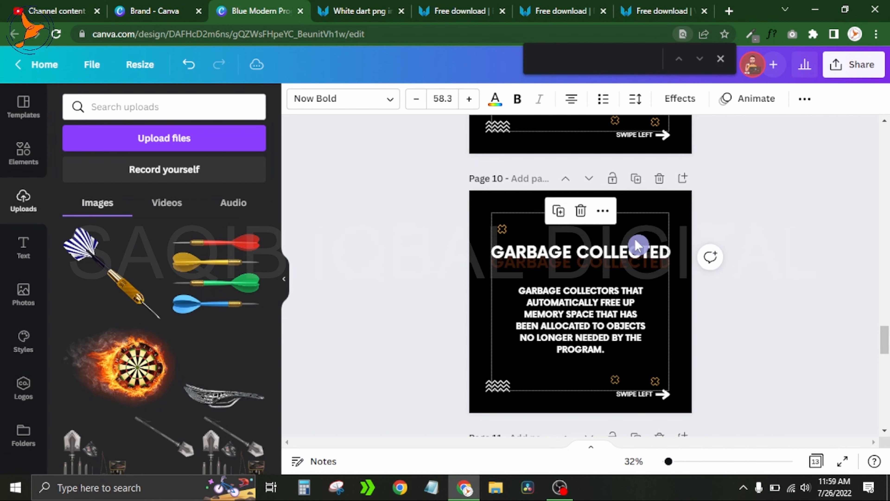
key("Down")
key("Down")
key("Down")
key("Down")
key("Down")
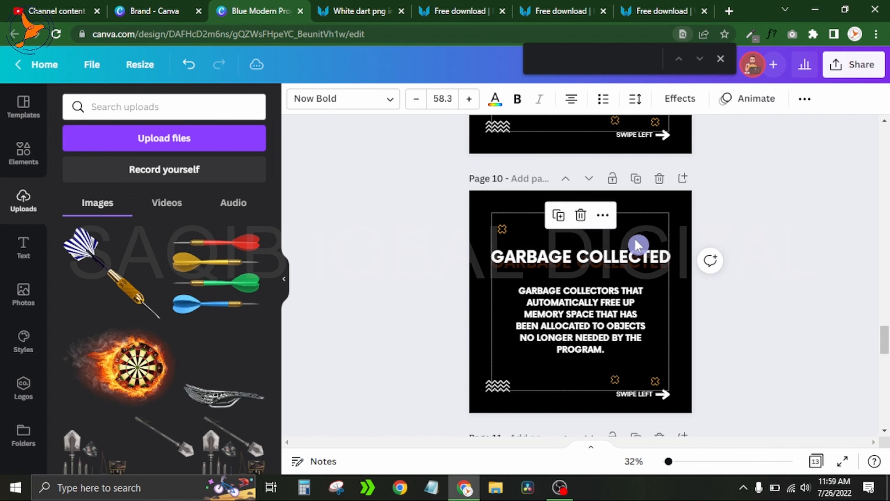
key("Down")
key("Down")
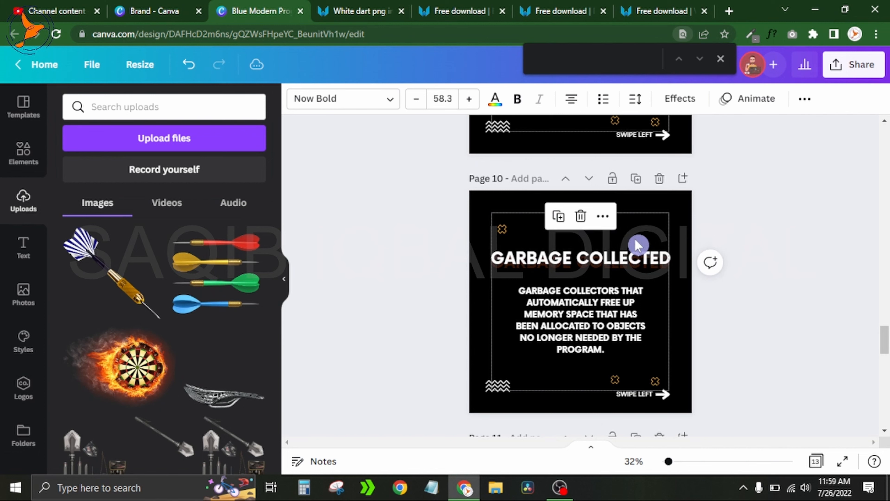
left_click(462, 251)
left_click_drag(462, 252, 673, 274)
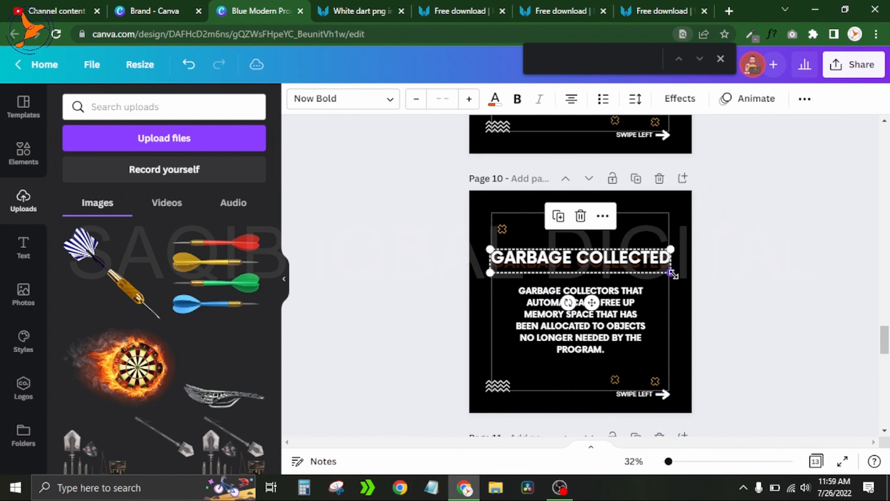
key("ctrl+g")
left_click(745, 272)
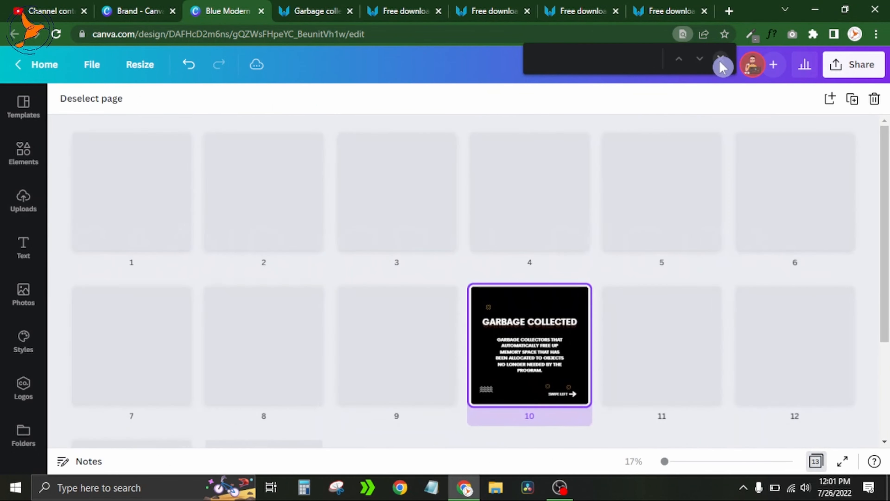
Step: Delete the light Garbage Collected page and duplicate black page 10 as page 11
left_click(721, 60)
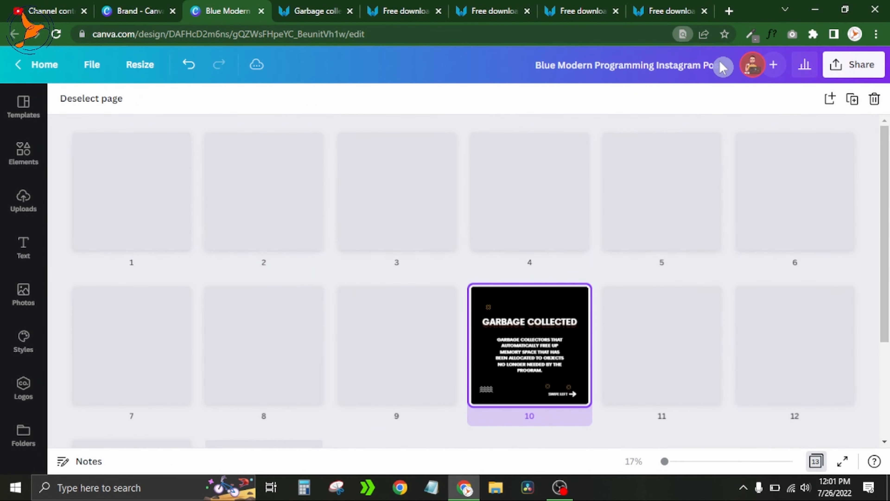
left_click_drag(887, 189, 886, 239)
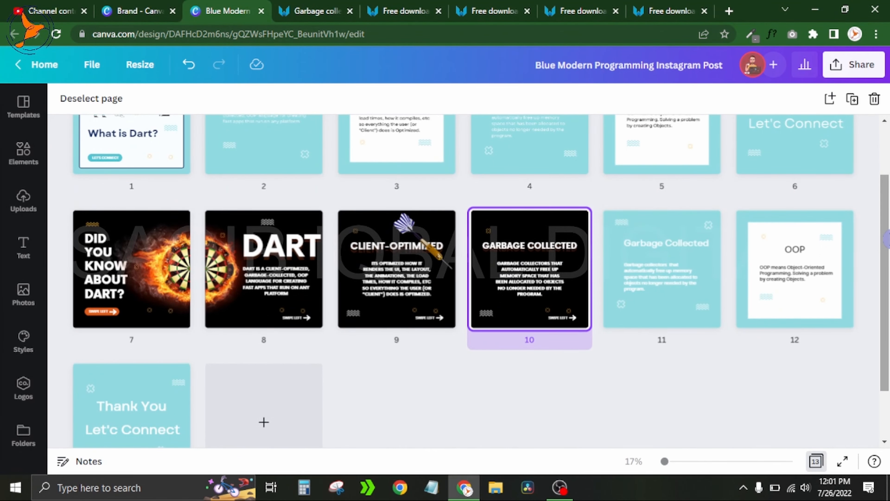
left_click(673, 271)
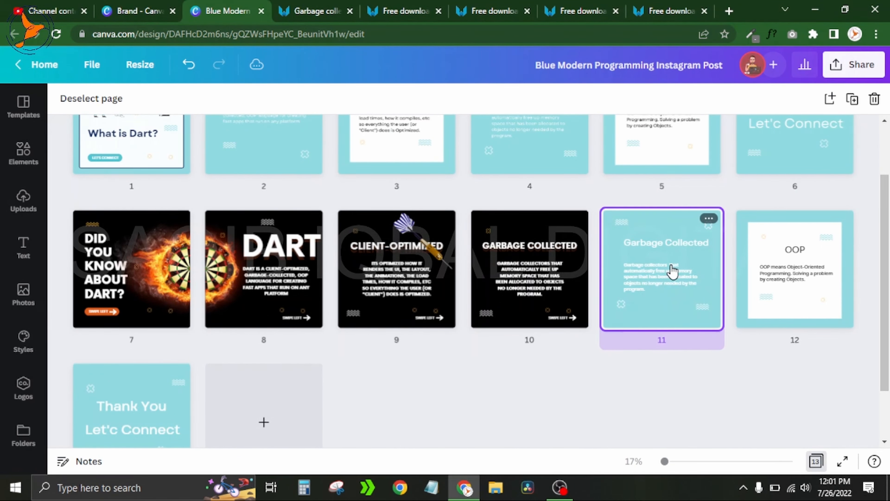
key("Delete")
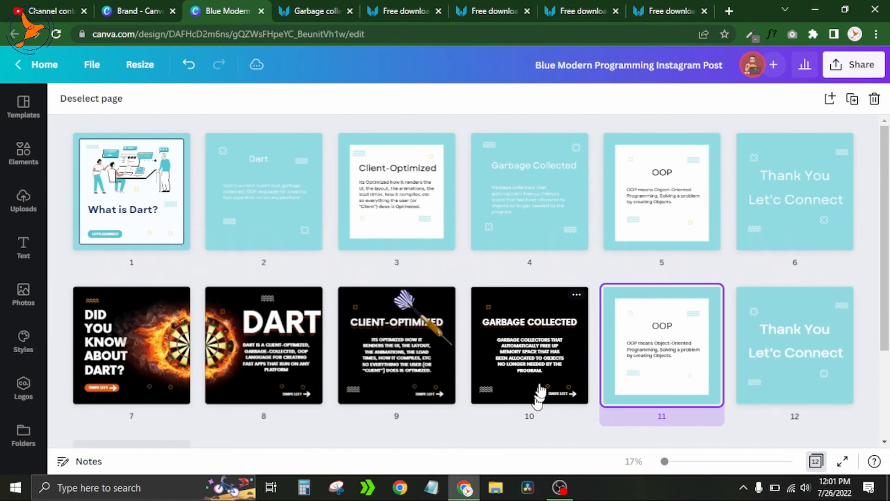
left_click(547, 353)
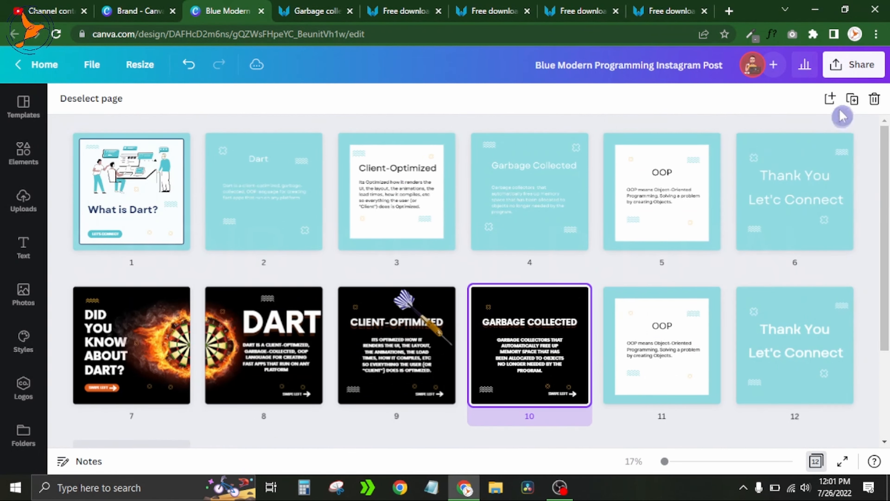
left_click(852, 100)
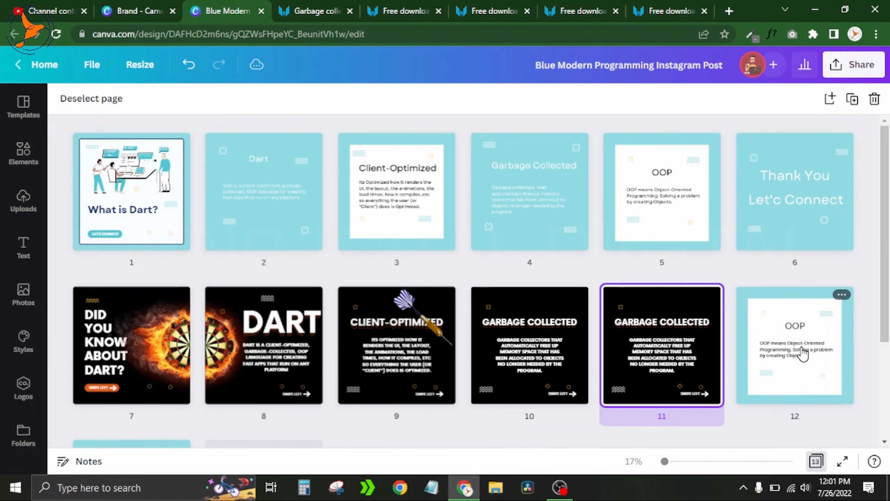
Step: Copy the OOP definition text, then delete the old light OOP page
double_click(803, 352)
double_click(601, 282)
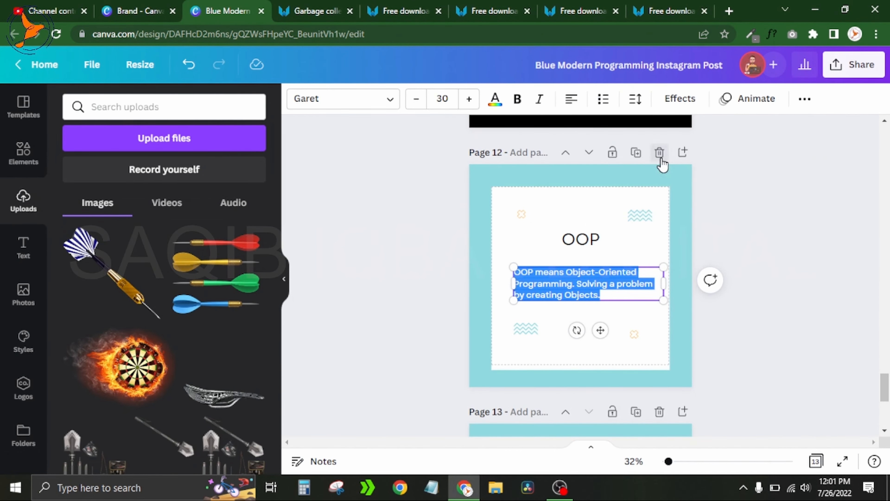
left_click(660, 152)
scroll(774, 259, "up", 6)
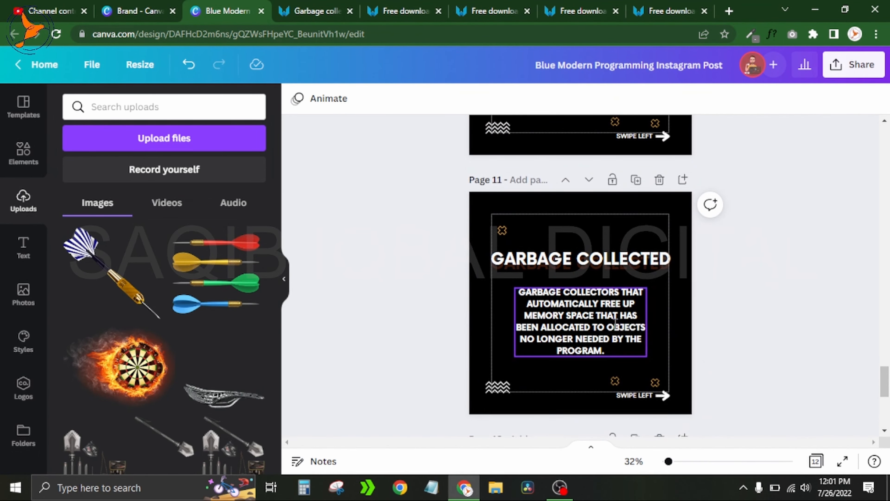
Step: Paste the OOP definition as page 11's body and retype both title layers as OOP
double_click(615, 326)
type("OOP MEANS OBJECT-ORIENTED PROGRAMMING. SOLVING A PROBLEM BY CREATING OBJECTS.")
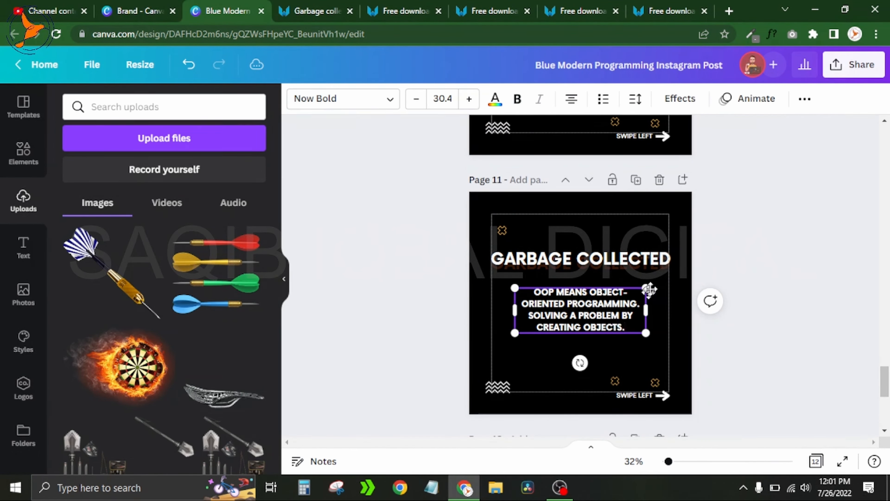
left_click(602, 261)
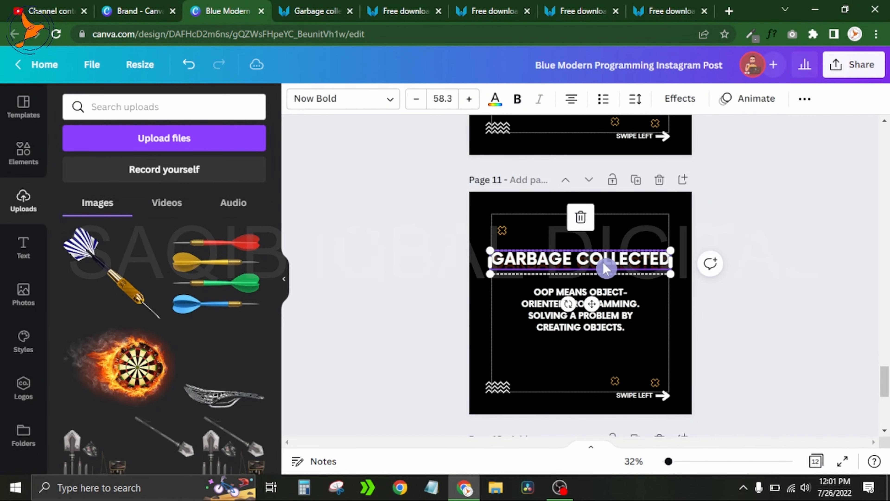
left_click(760, 320)
double_click(593, 239)
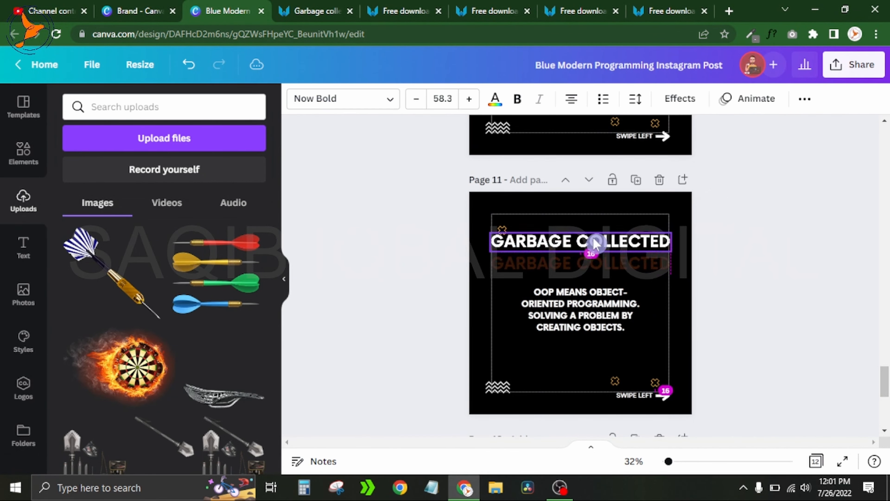
type("OOP")
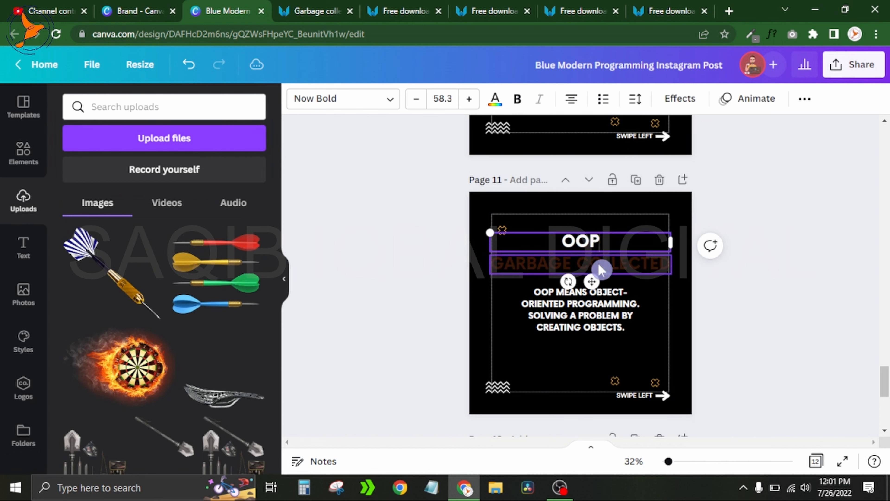
left_click(600, 266)
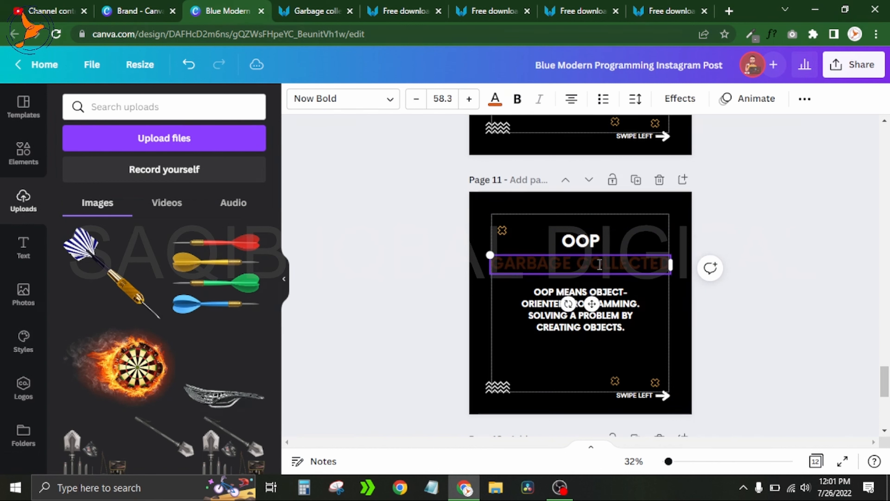
double_click(601, 265)
type("OOP")
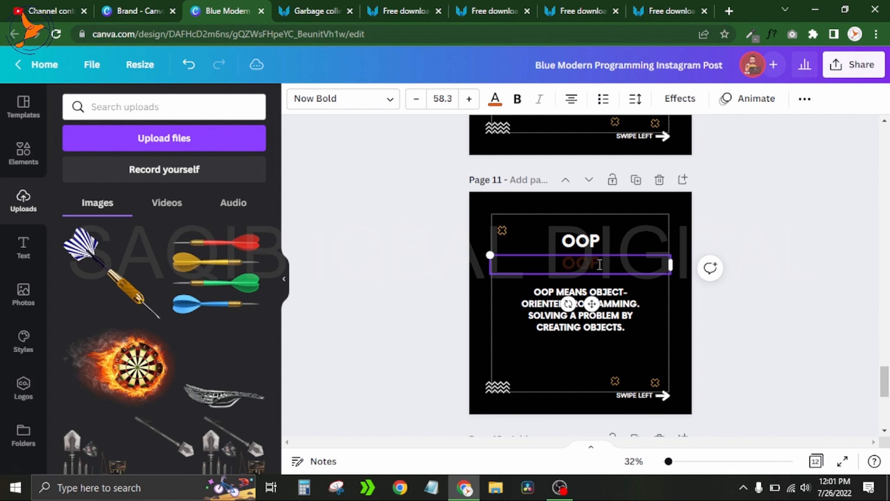
Step: Align the white OOP title centred over its shadow
left_click(602, 241)
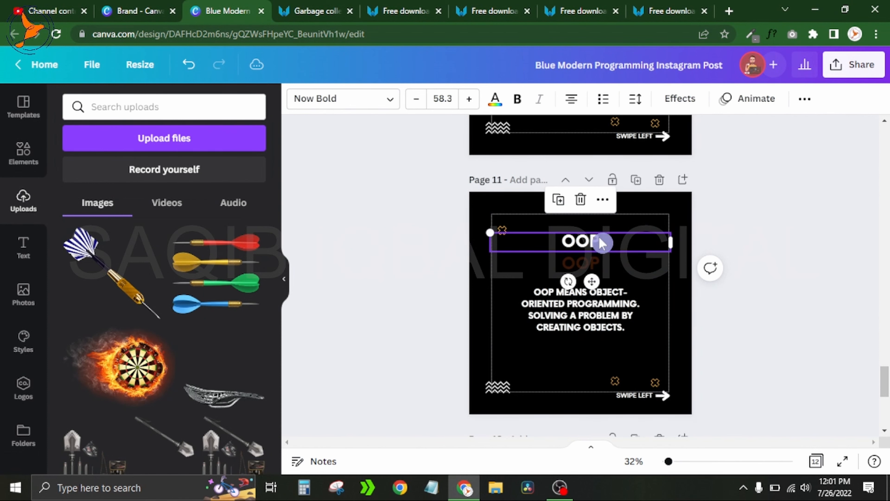
left_click_drag(582, 239, 582, 260)
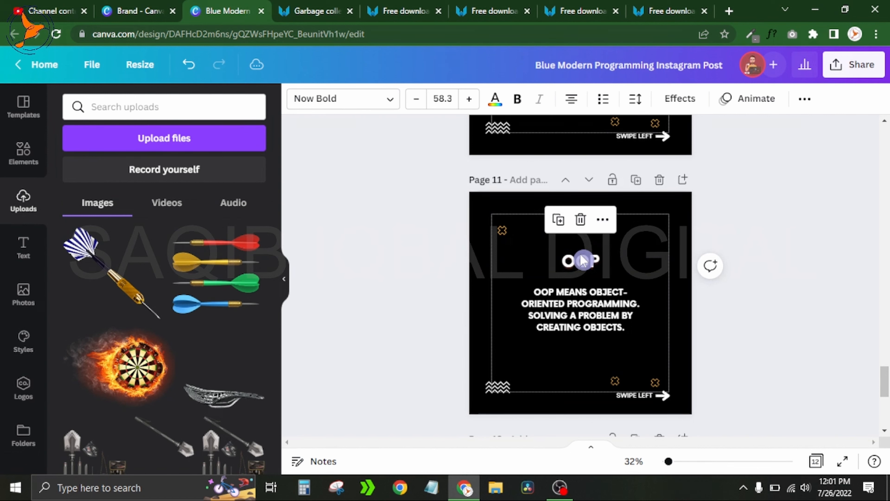
left_click(585, 260)
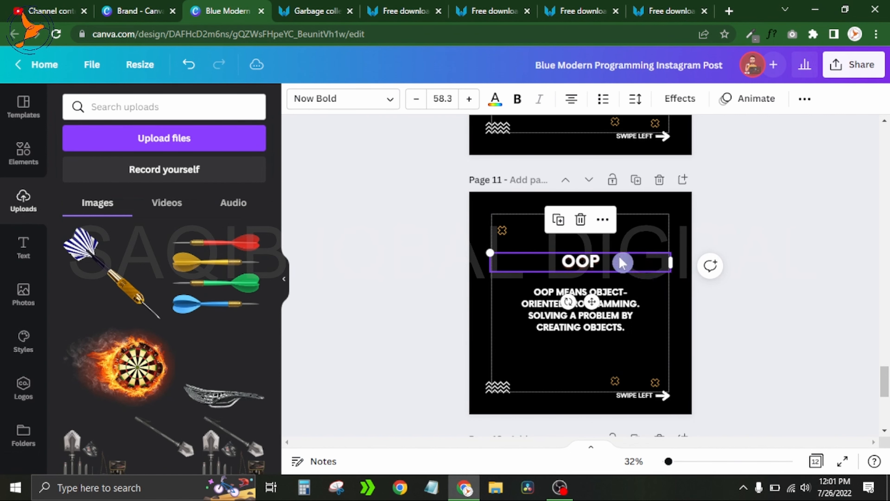
left_click(619, 257)
left_click(679, 298)
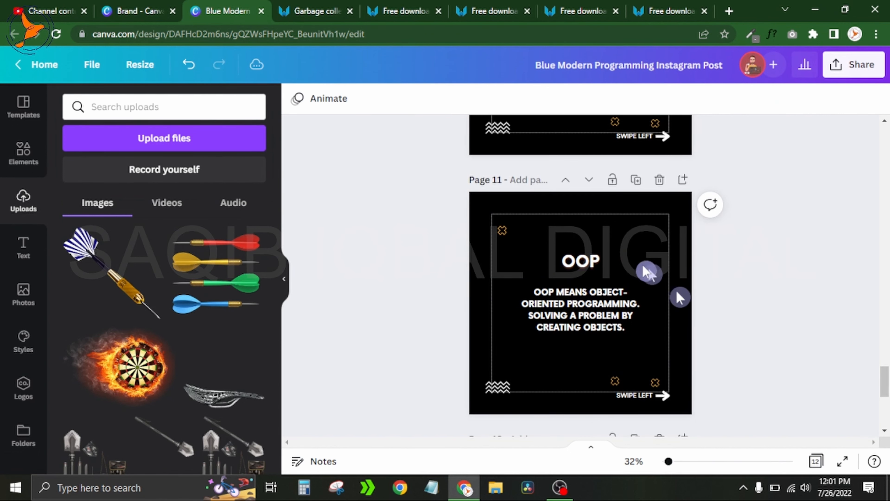
left_click_drag(612, 260, 610, 251)
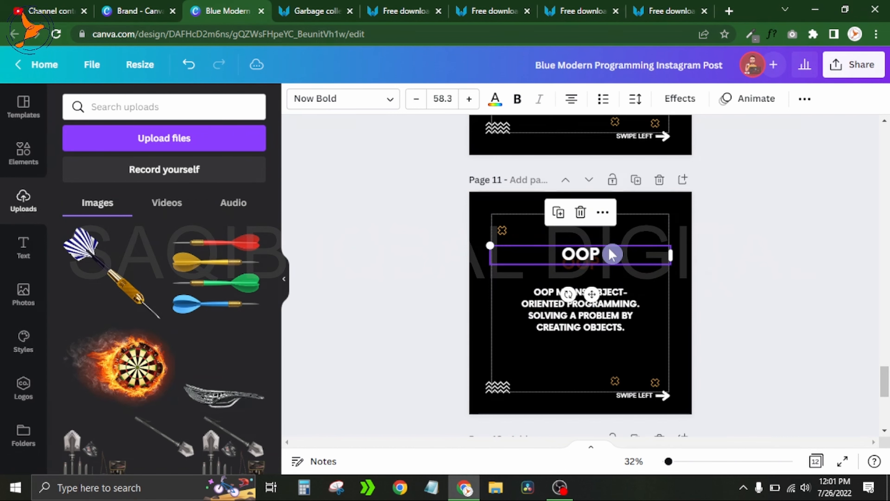
key("Down")
key("Down")
key("Down")
key("Down")
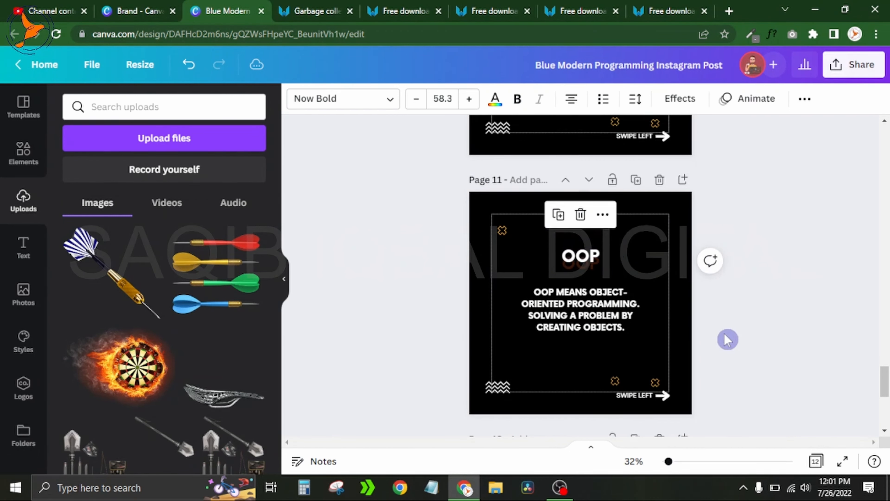
key("Down")
key("Down")
key("Down")
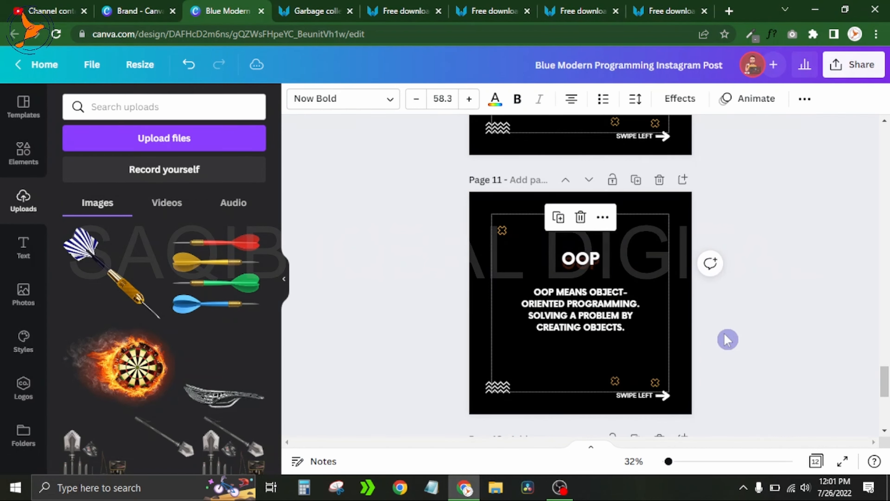
left_click(561, 242)
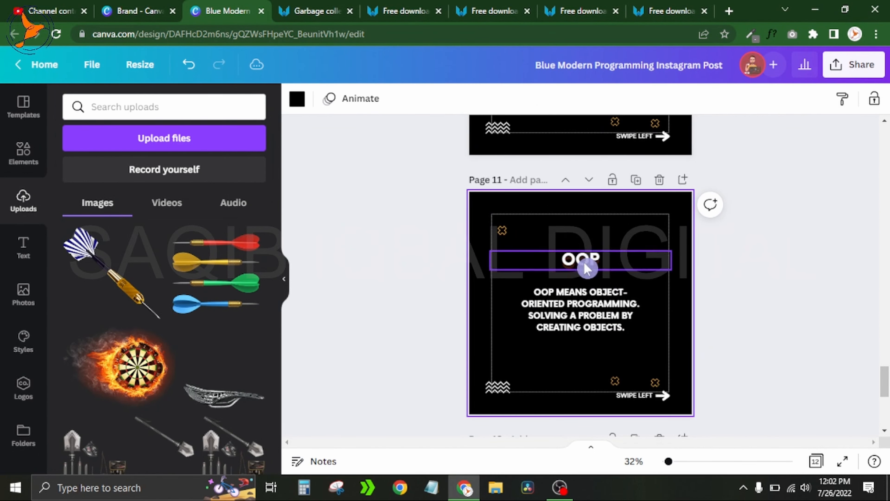
left_click(586, 273)
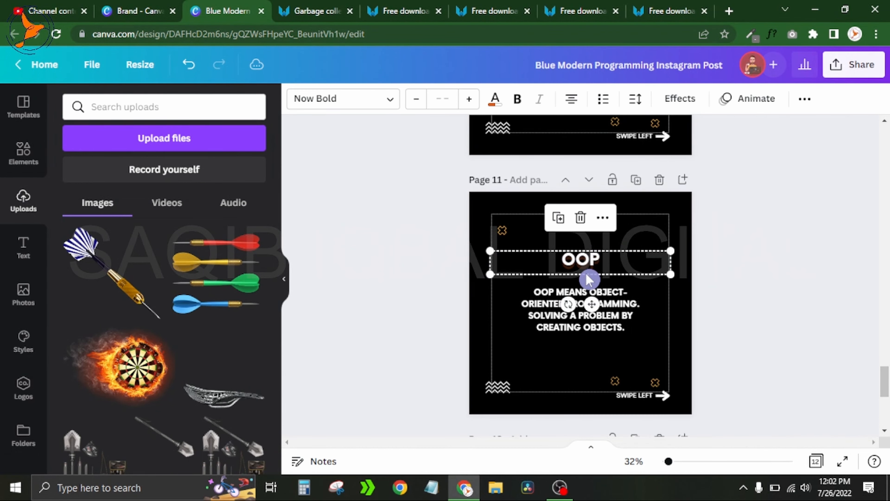
left_click(769, 297)
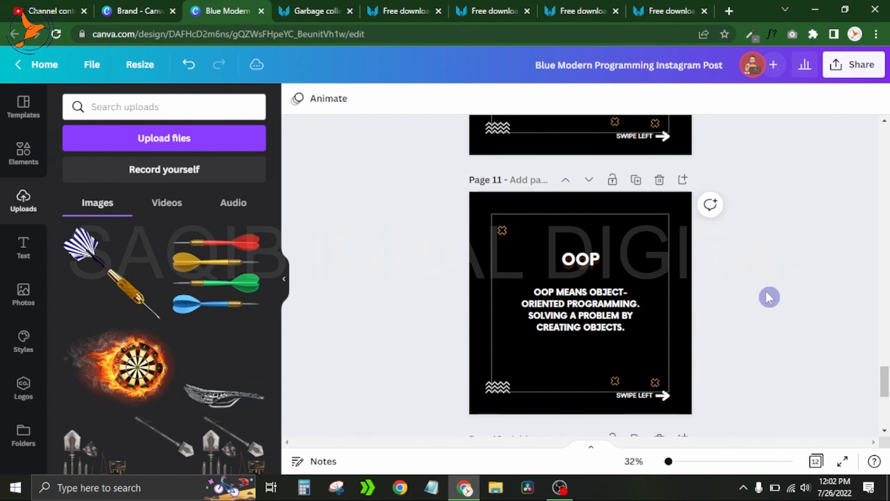
Step: Add the darts image to page 10 and crop it to just the red dart
scroll(769, 296, "up", 1)
scroll(769, 298, "up", 5)
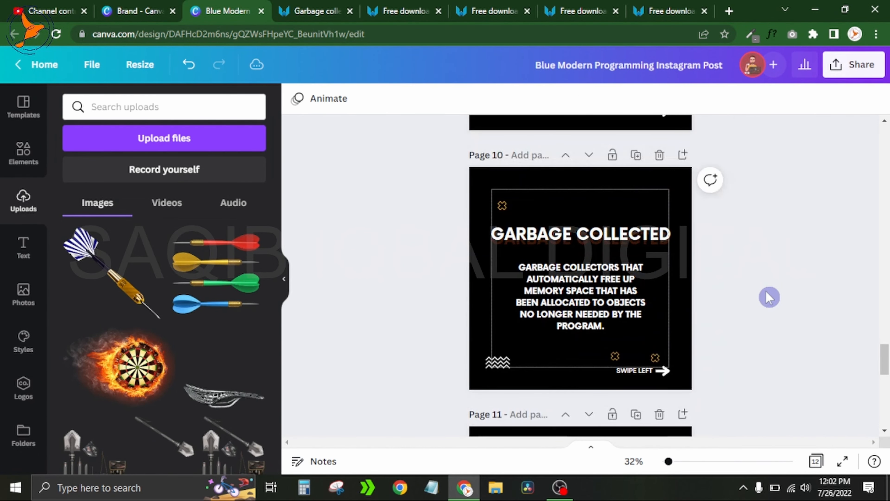
scroll(769, 297, "down", 1)
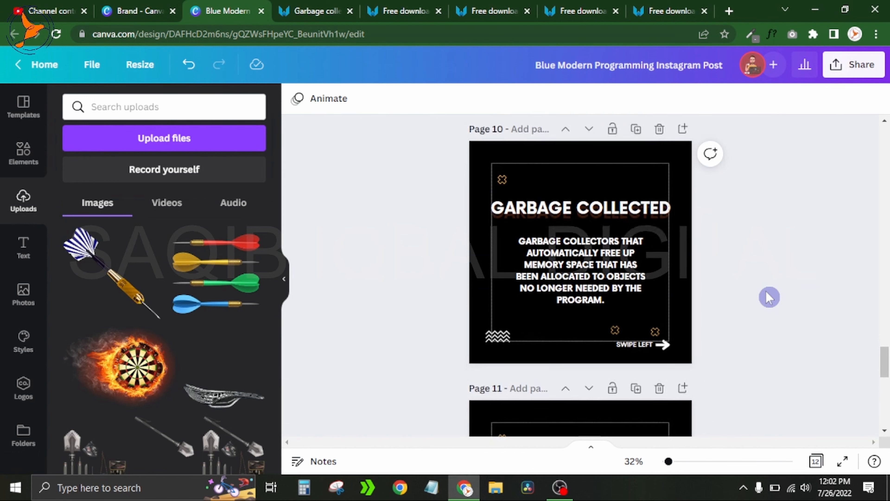
left_click(234, 273)
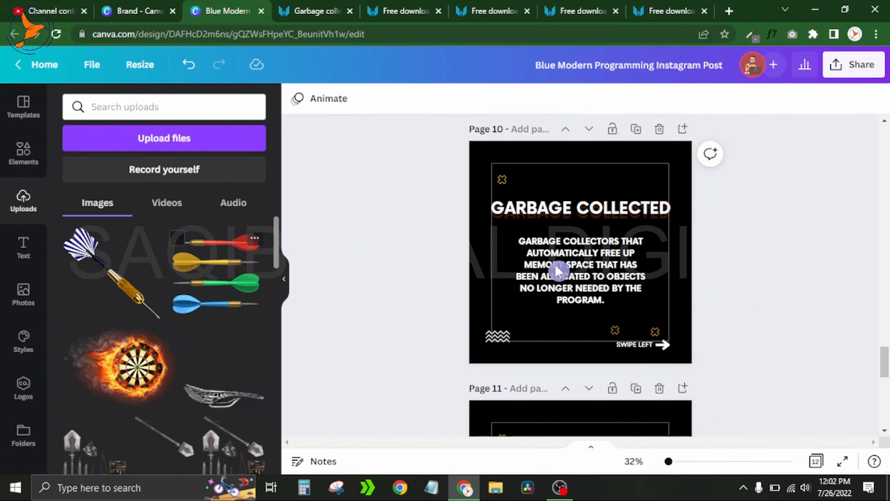
left_click(608, 252)
left_click(709, 252)
double_click(591, 189)
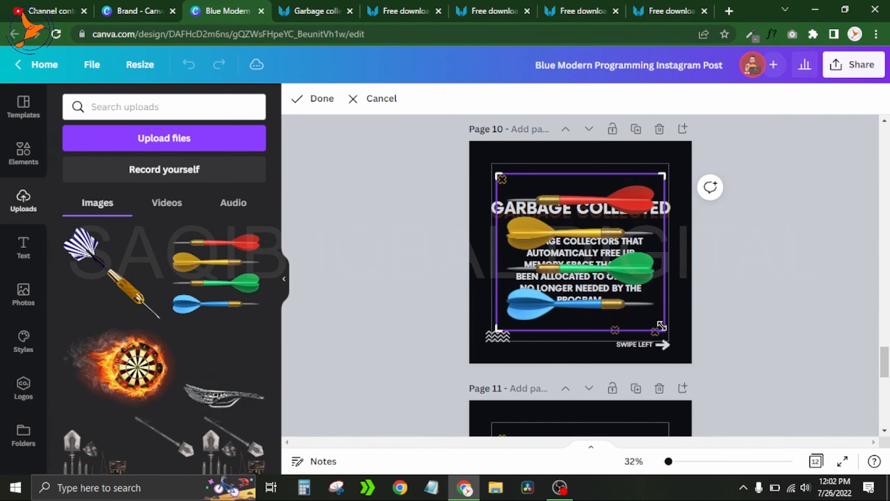
left_click_drag(662, 296, 663, 218)
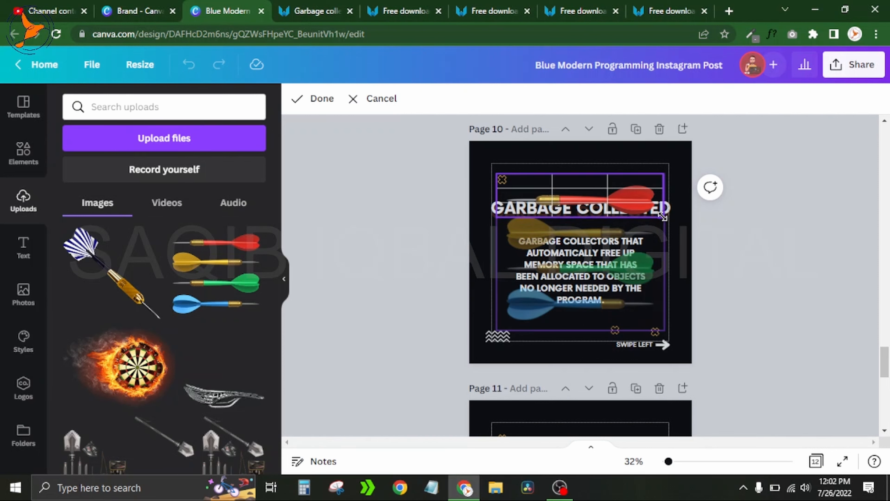
left_click_drag(662, 216, 662, 216)
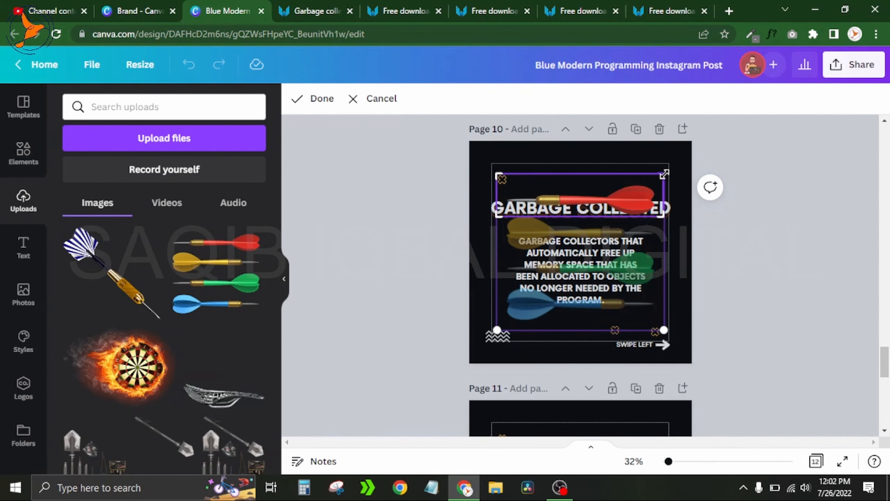
left_click_drag(664, 180, 664, 183)
left_click(736, 273)
Step: Tilt the red dart diagonally and send it one layer backward behind the text
left_click(638, 192)
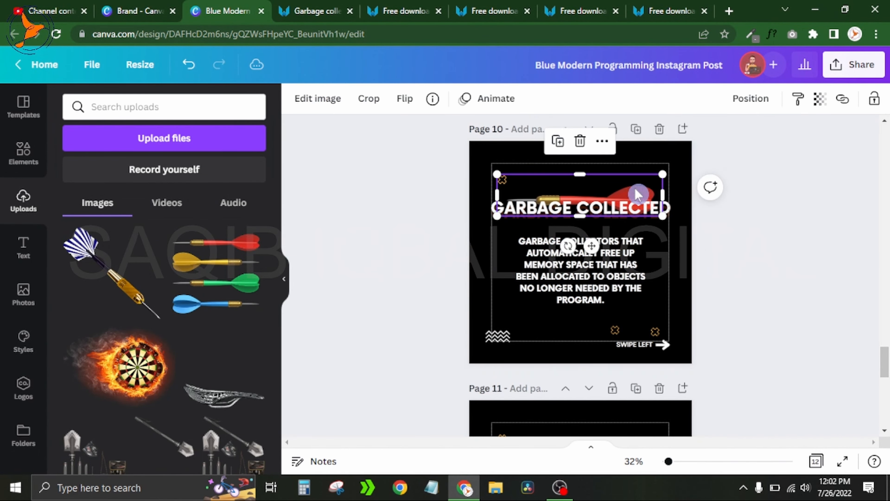
left_click_drag(568, 246, 598, 243)
left_click_drag(623, 178, 580, 186)
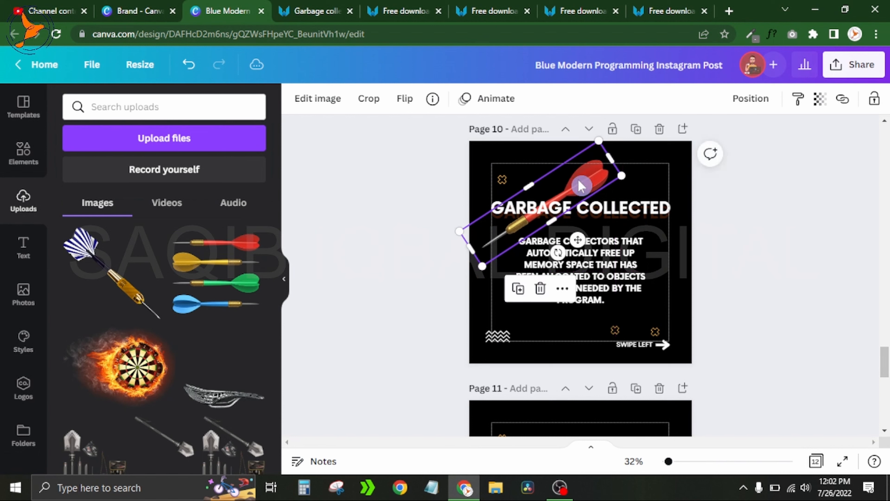
left_click(751, 98)
left_click(619, 142)
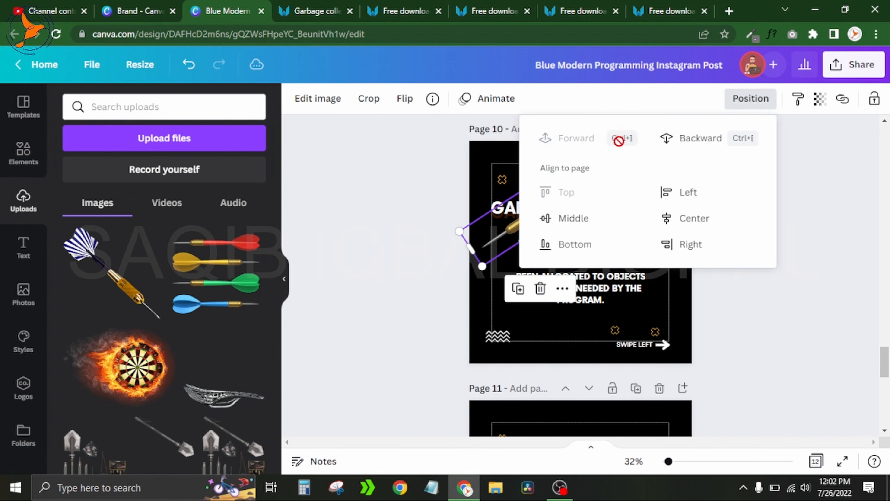
left_click(817, 251)
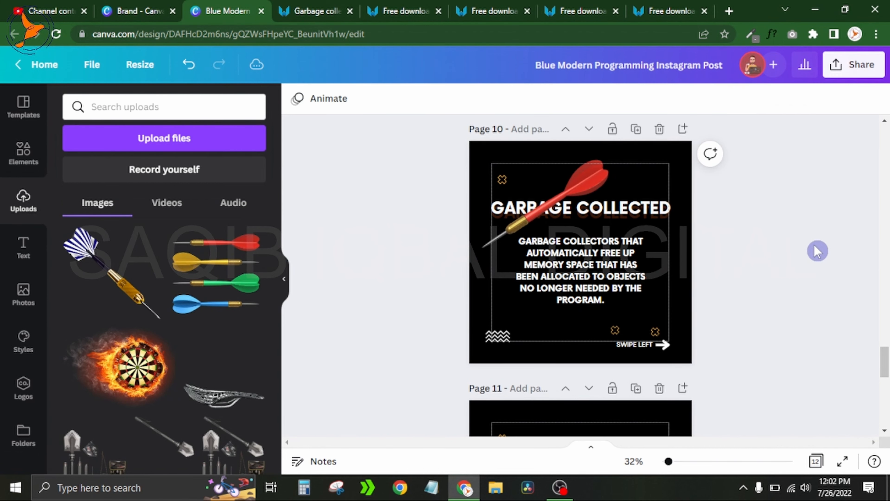
Step: Reposition the red dart at the top, overlapping the GARBAGE COLLECTED title
left_click_drag(597, 188, 673, 280)
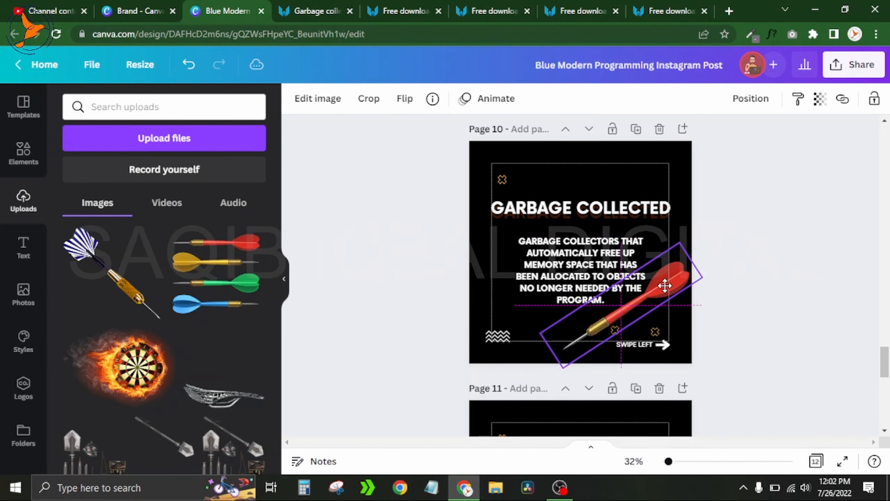
left_click_drag(665, 286, 665, 292)
left_click(770, 265)
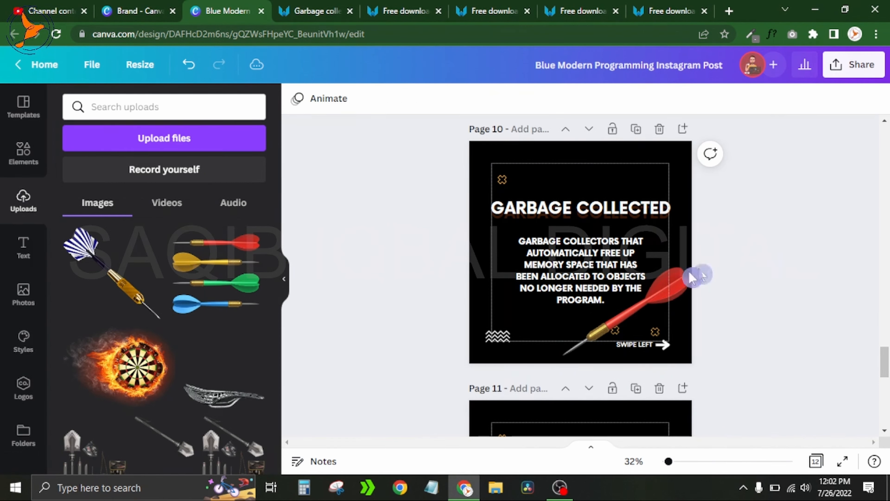
left_click_drag(646, 310, 558, 193)
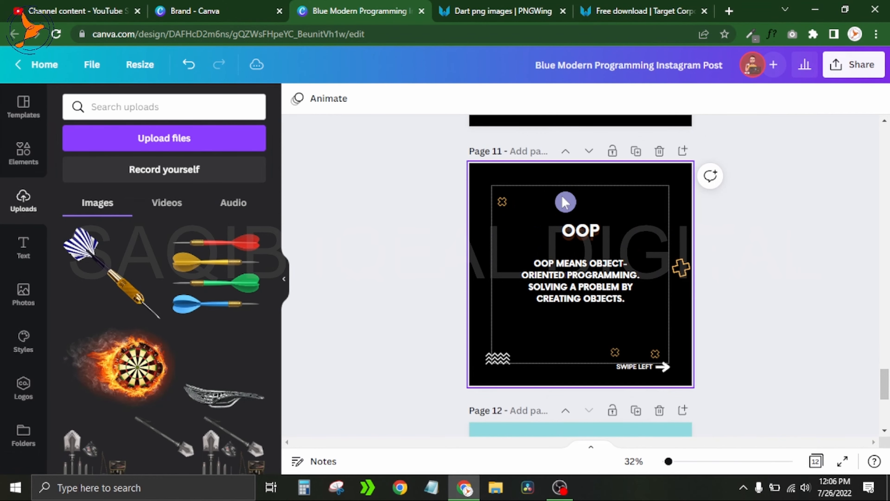
Step: Upload the dart-and-target image and add it to page 11
left_click(150, 140)
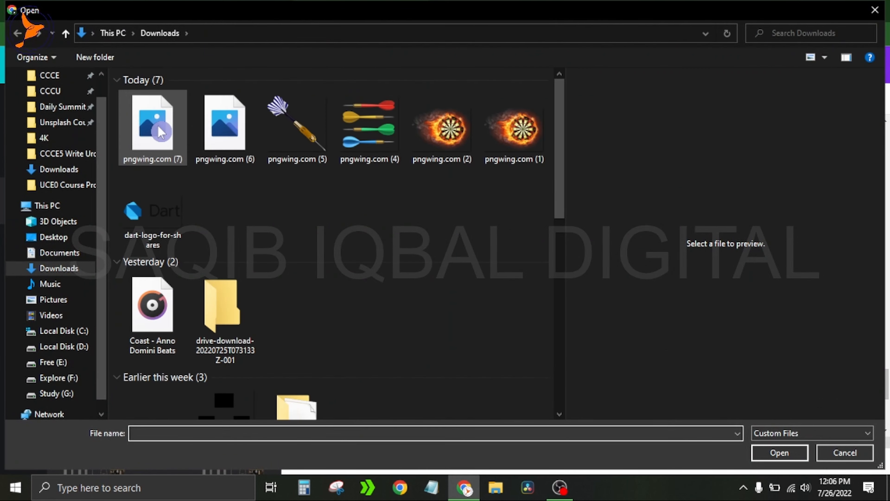
double_click(161, 132)
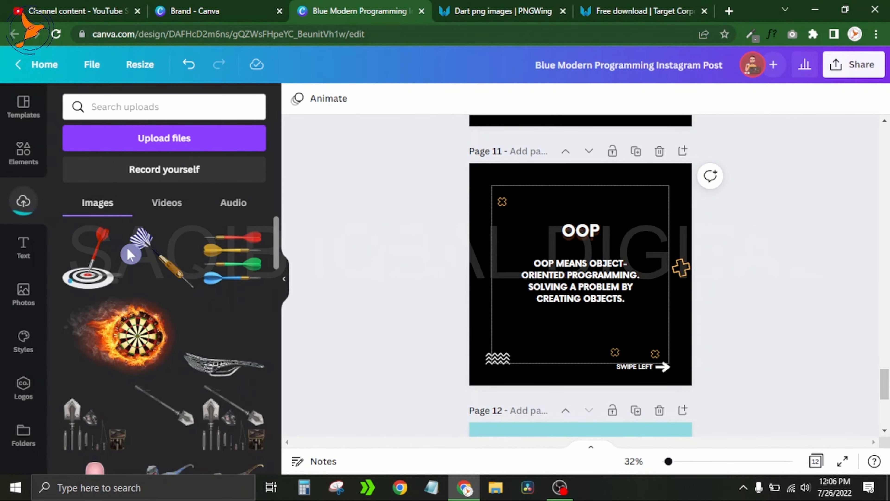
left_click(102, 257)
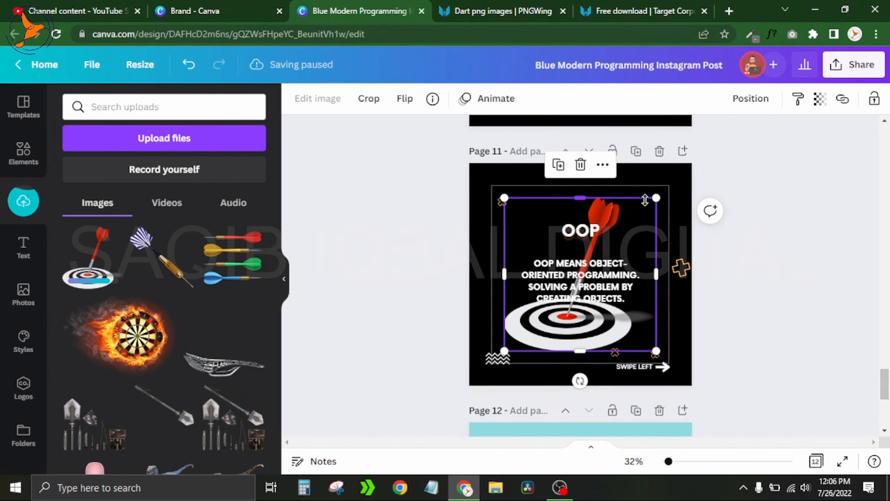
Step: Enlarge the target image, lower its transparency to about 38, and fit it behind the text
mouse_move(656, 198)
left_mouse_down()
mouse_move(671, 186)
mouse_move(659, 209)
mouse_move(647, 202)
left_mouse_up()
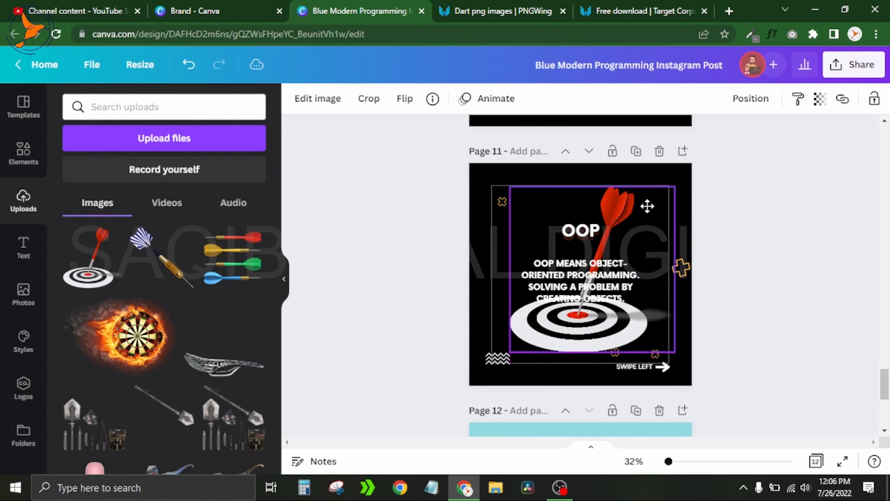
left_click(819, 100)
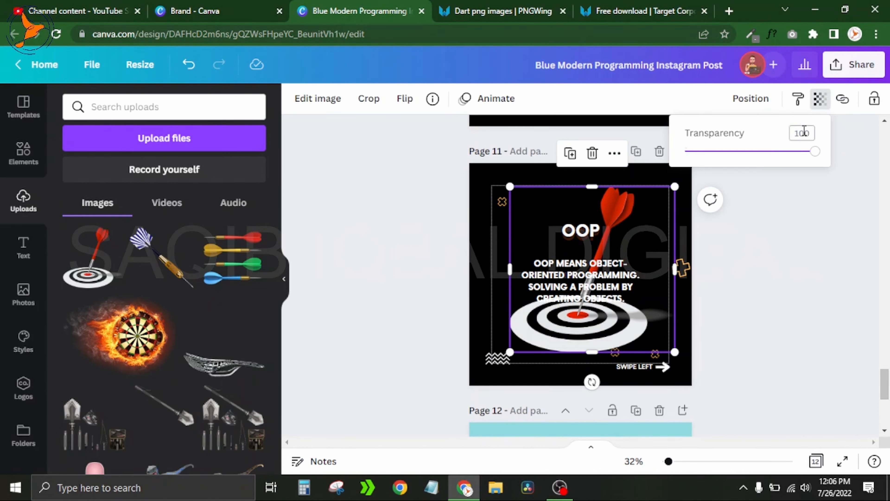
left_click_drag(812, 154, 733, 159)
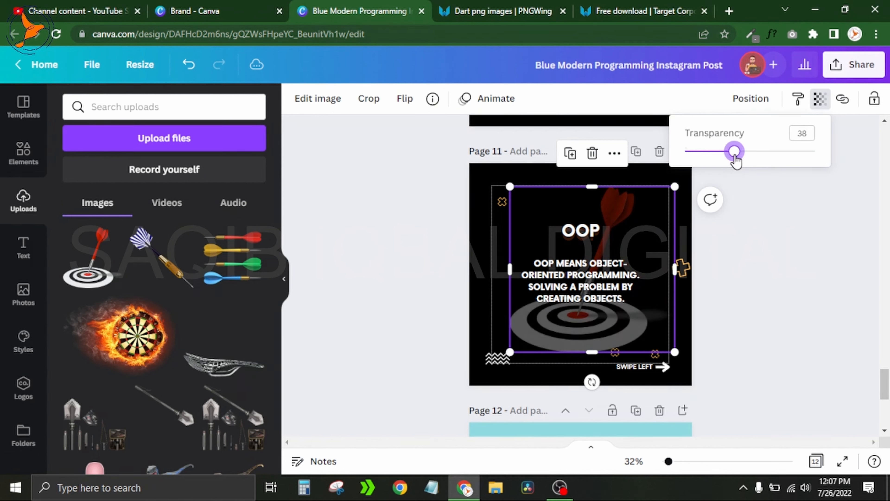
left_click(767, 312)
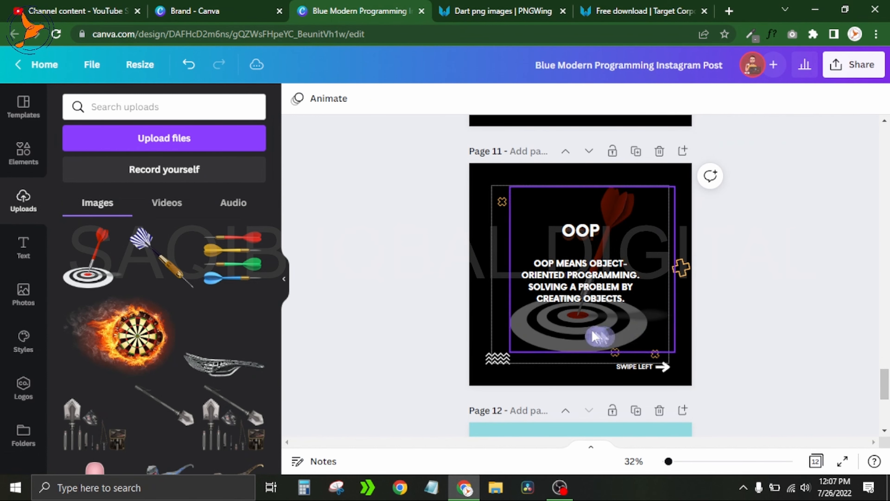
left_click_drag(576, 334, 557, 338)
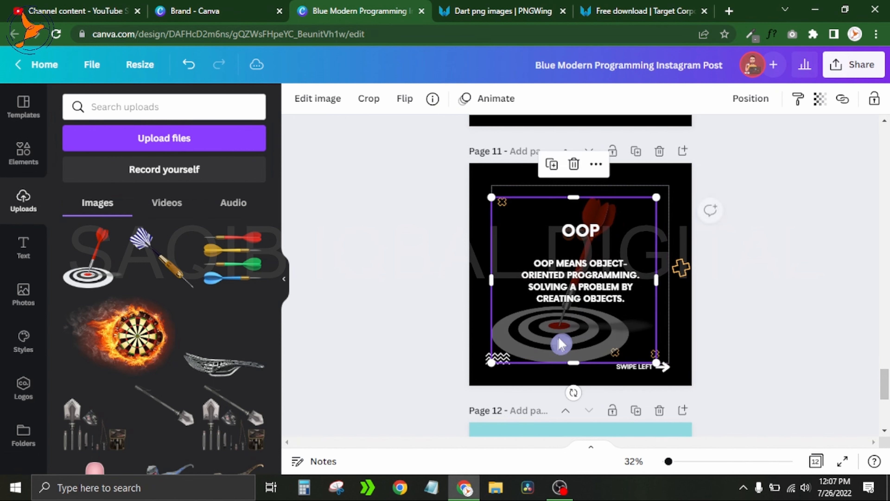
left_click_drag(659, 195, 671, 184)
left_click(780, 273)
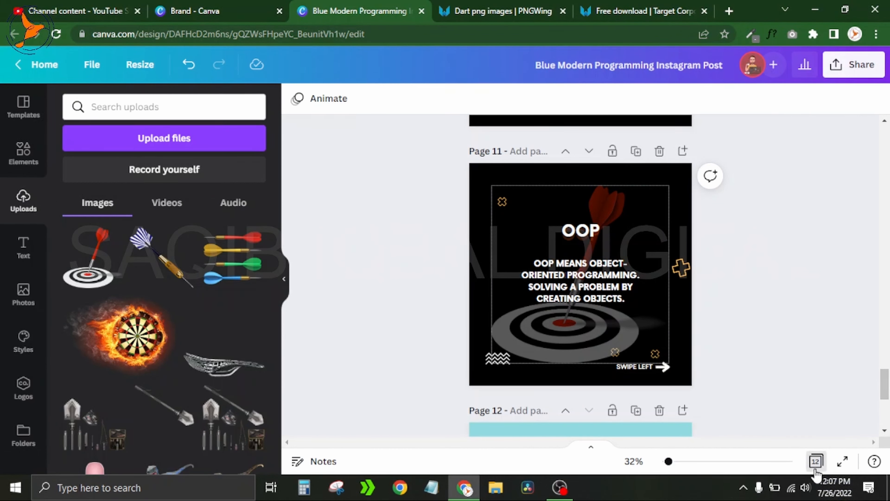
Step: Set the Thank You page 12 background colour to black
left_click(815, 461)
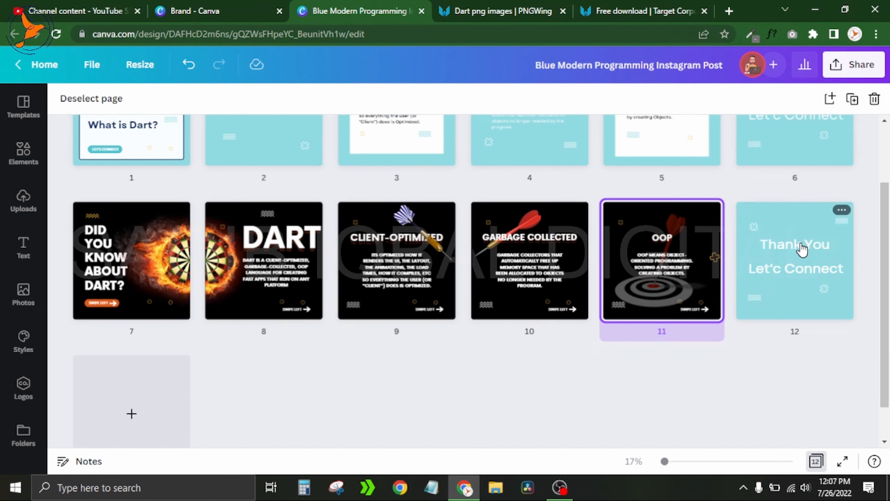
double_click(803, 261)
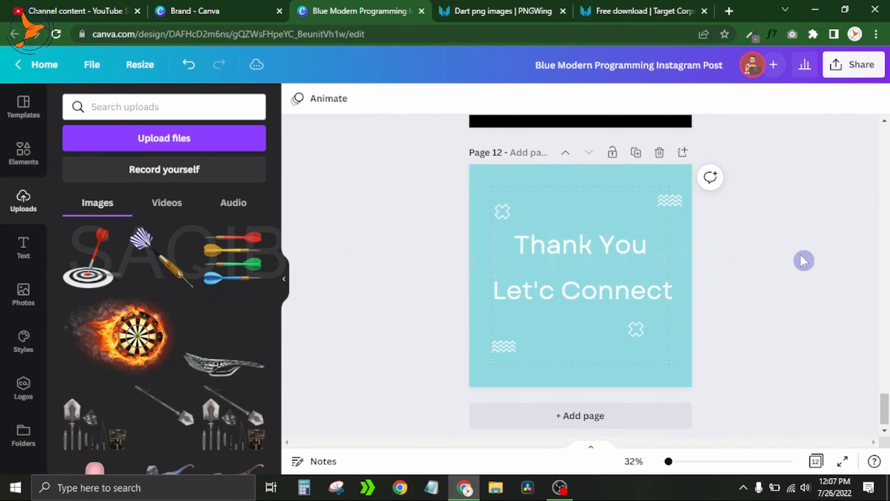
left_click(602, 175)
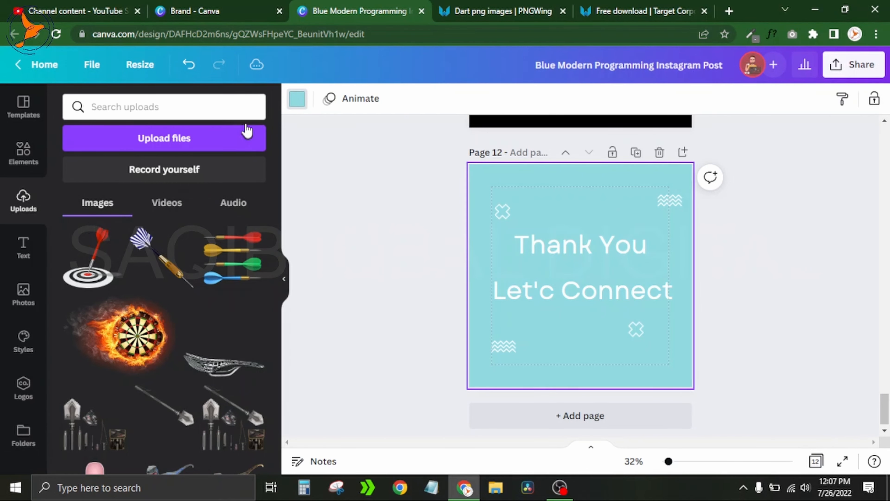
left_click(297, 98)
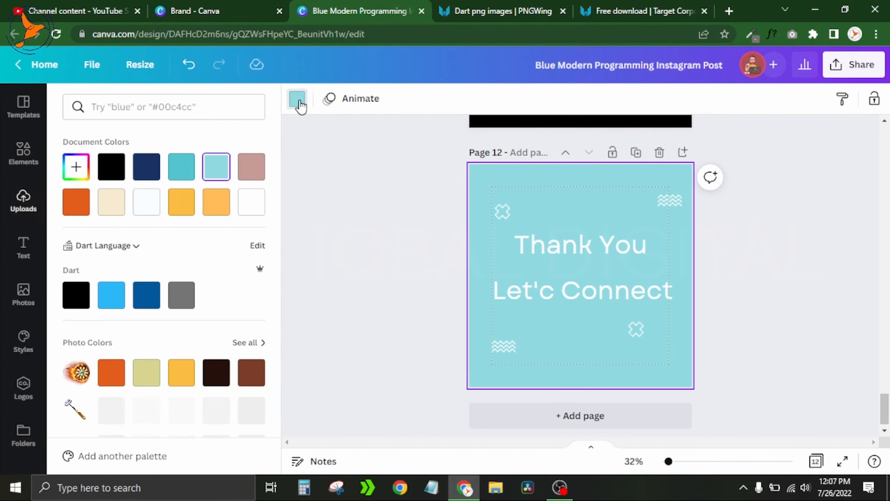
left_click(109, 173)
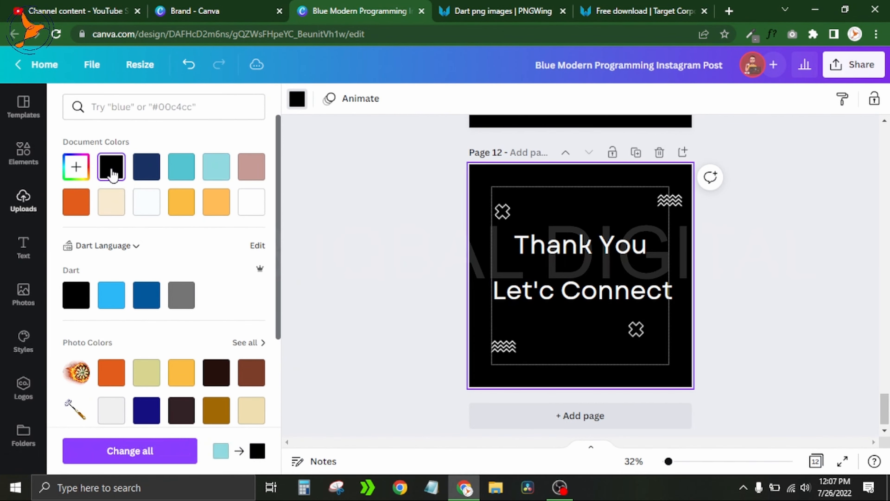
left_click(762, 297)
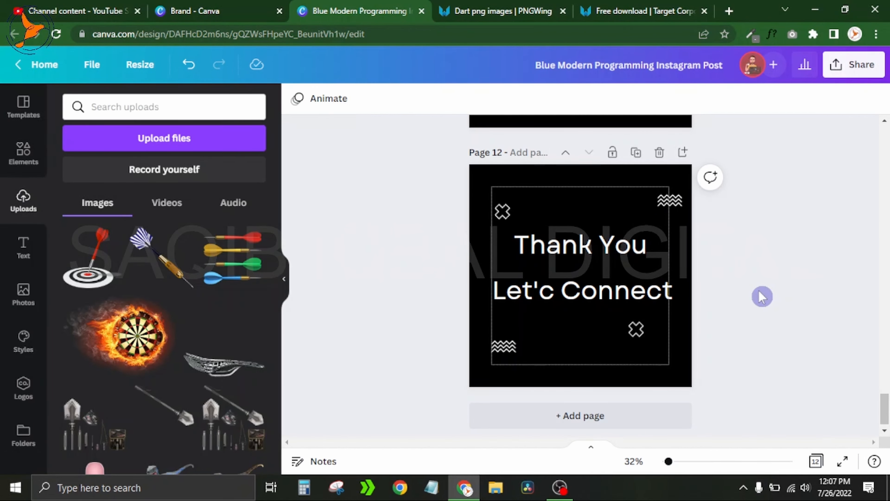
Step: Open linkedin.com in a new browser tab
left_click(730, 11)
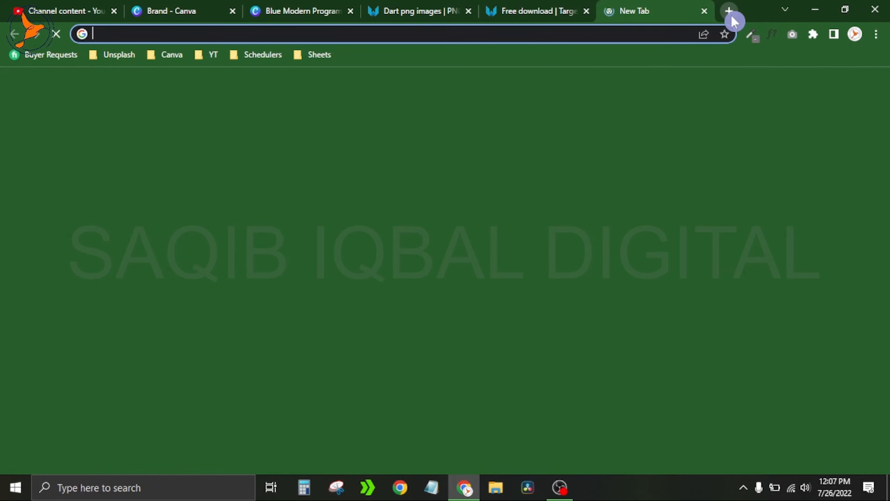
type("link")
key("Return")
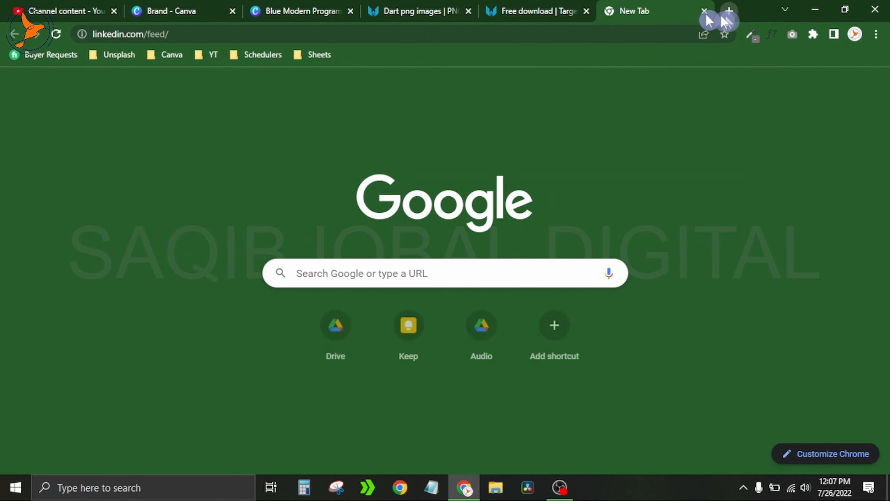
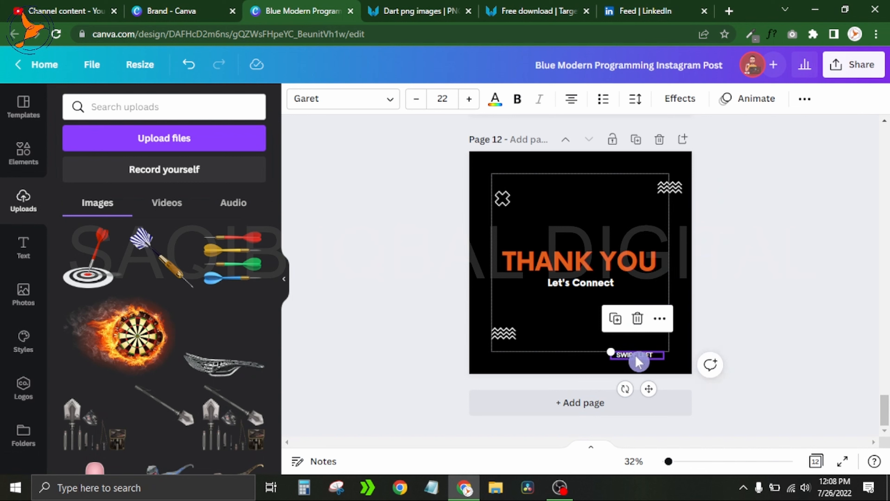
Step: Change the SWIPE LEFT label to 'SAVE IT FOR LATER', widened to one line and shifted left
double_click(637, 356)
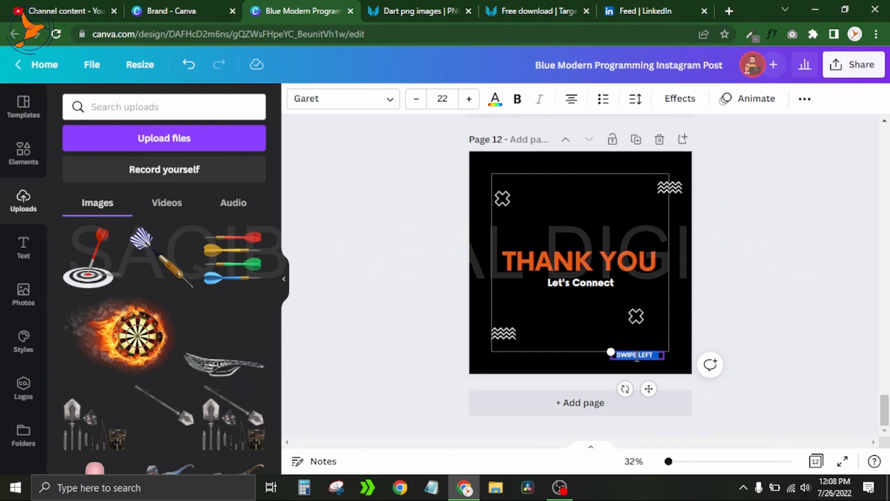
type("SAVE IT FOR LATER")
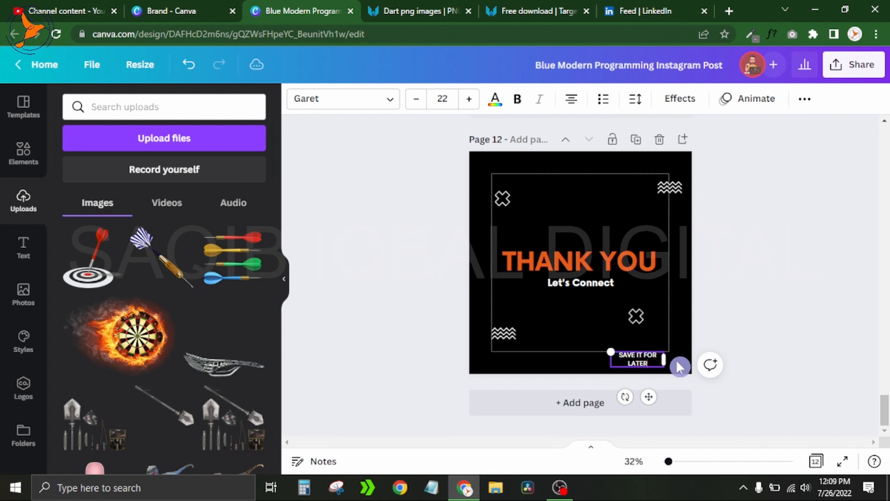
left_click_drag(670, 361, 670, 358)
left_click_drag(652, 388, 639, 388)
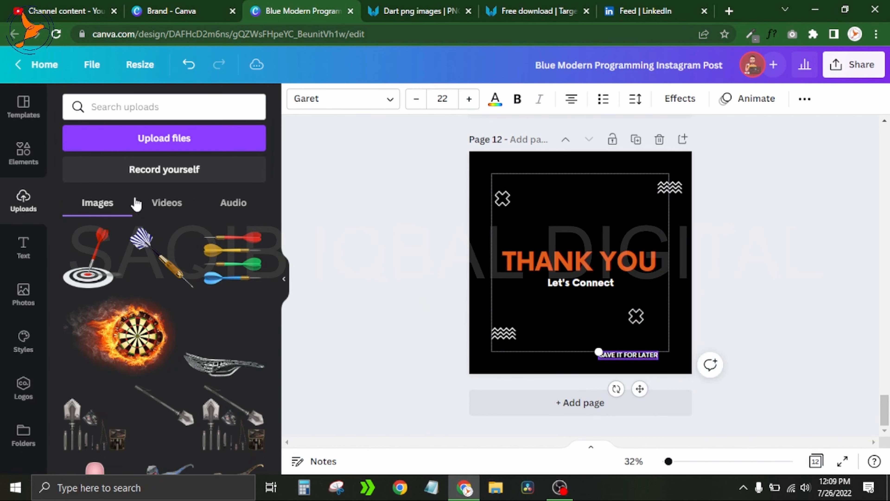
left_click(39, 173)
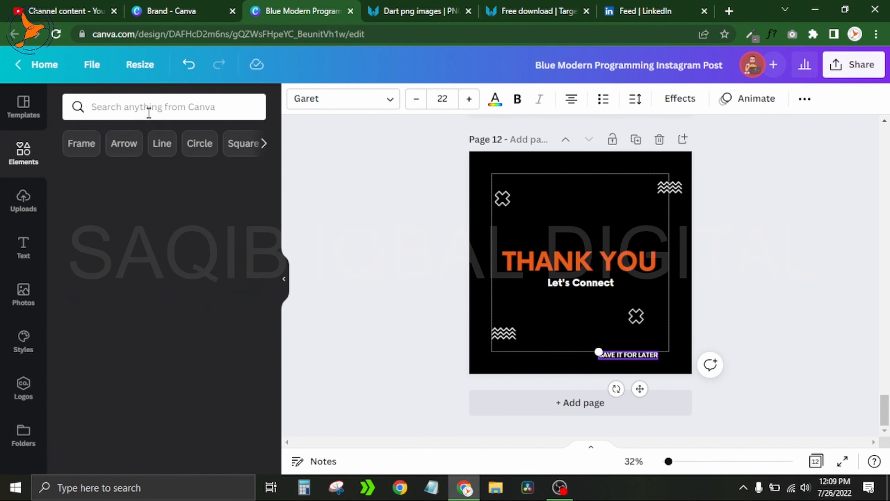
Step: Add a bookmark graphic from a 'save' search, colour it white and shrink it to a tiny icon
left_click(148, 111)
type("save")
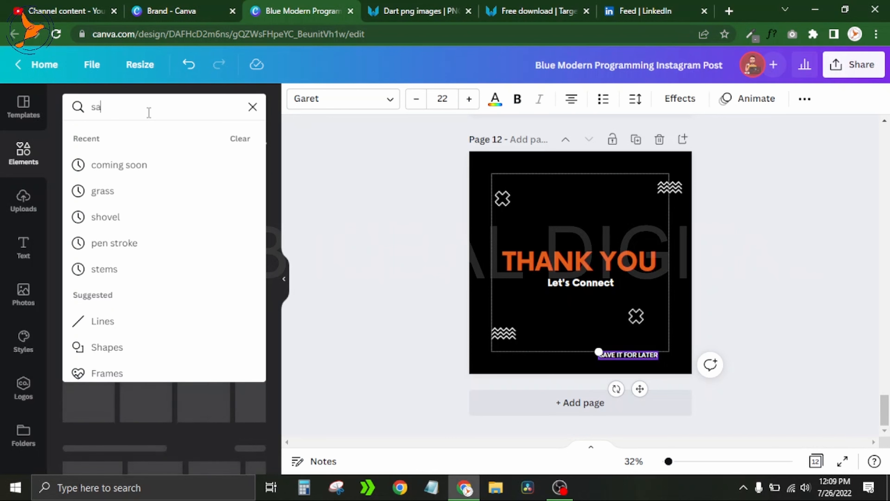
key("Return")
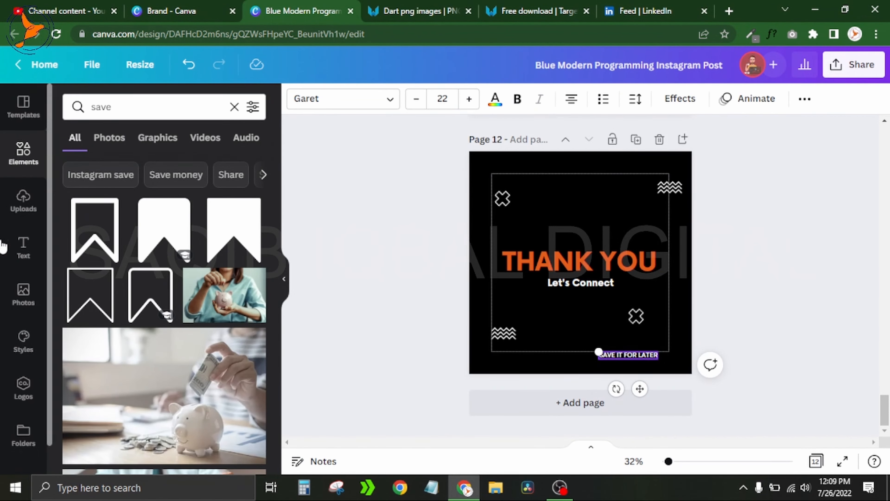
left_click(91, 242)
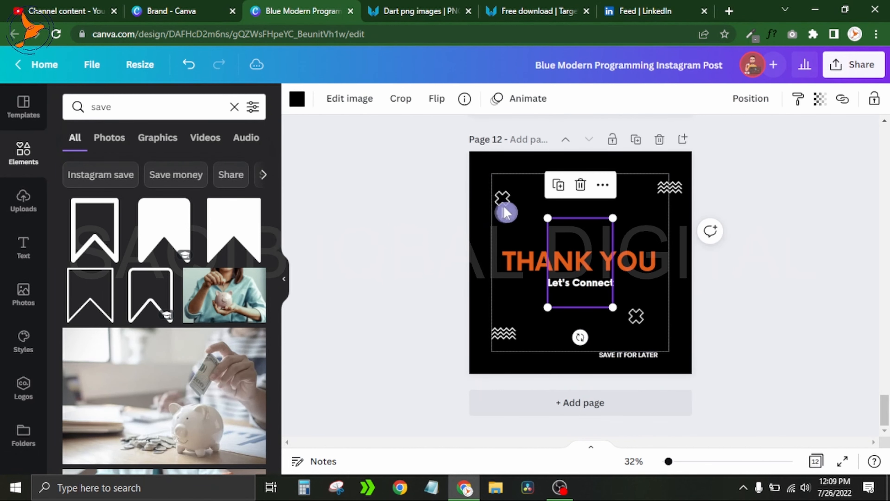
left_click(297, 102)
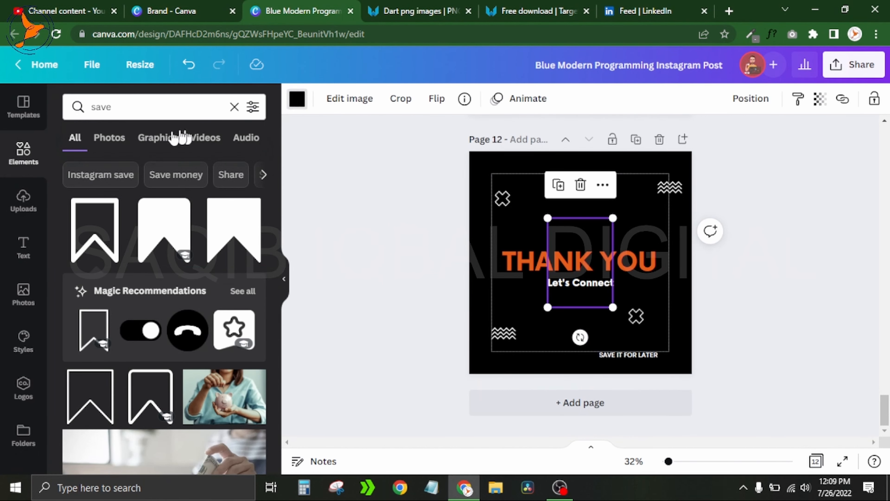
left_click(146, 203)
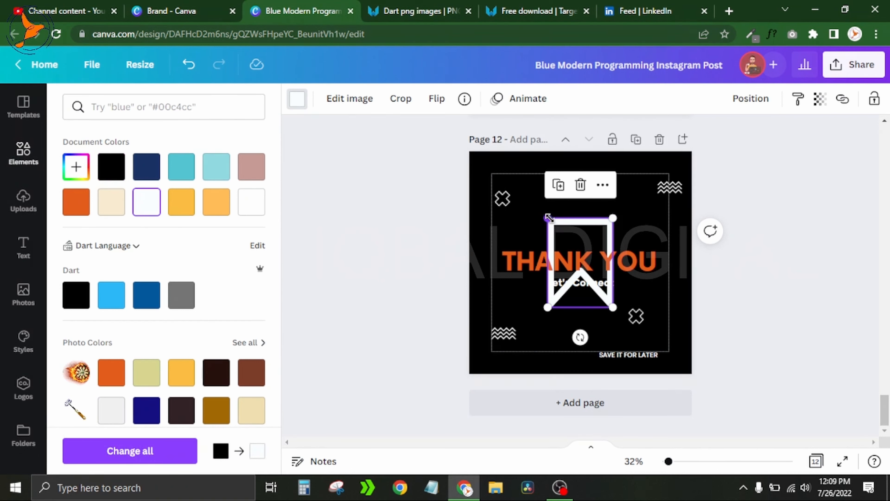
left_click_drag(549, 218, 680, 384)
Step: Nudge the SAVE IT FOR LATER label slightly right so it sits beside the bookmark
left_click(640, 360)
left_click(635, 355)
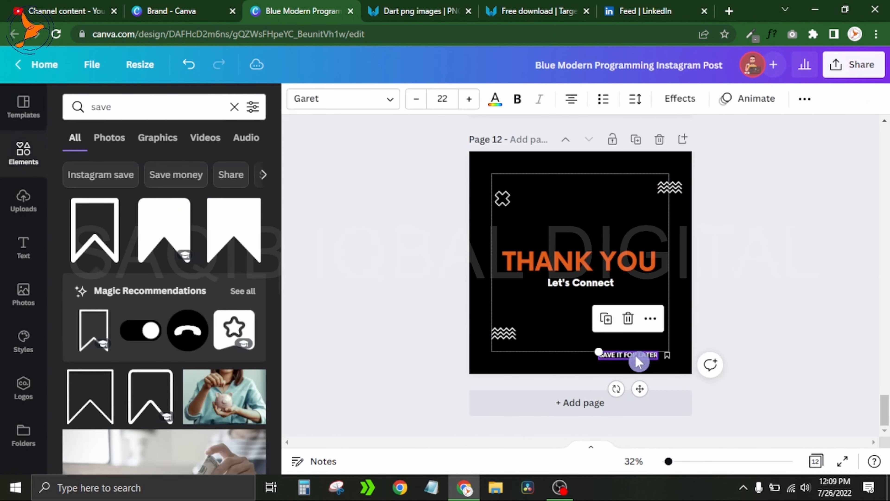
key("shift+Right")
key("shift+Right")
key("shift+Right")
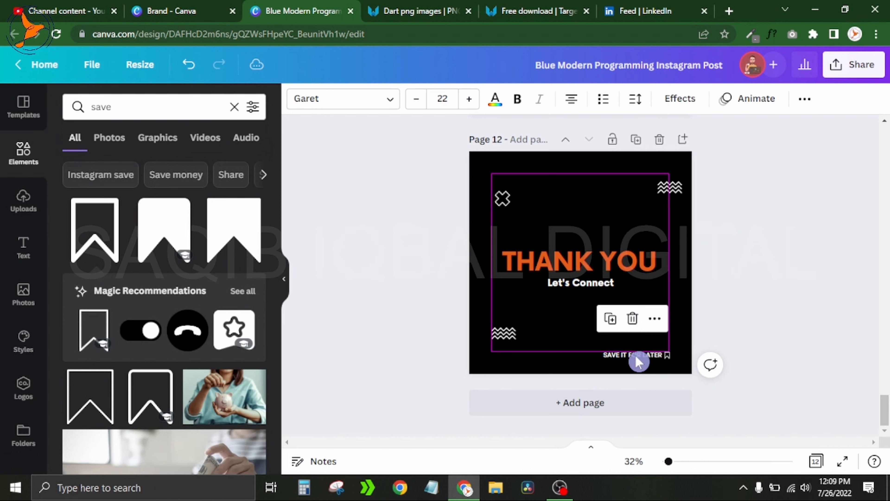
double_click(635, 354)
left_click(762, 302)
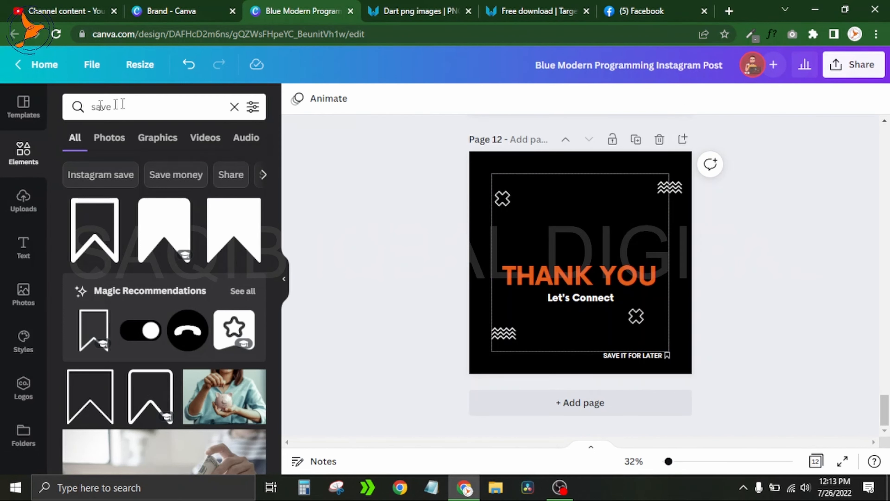
Step: Search elements for 'frame' and add a circular photo frame to the page
left_click(119, 105)
type("frame")
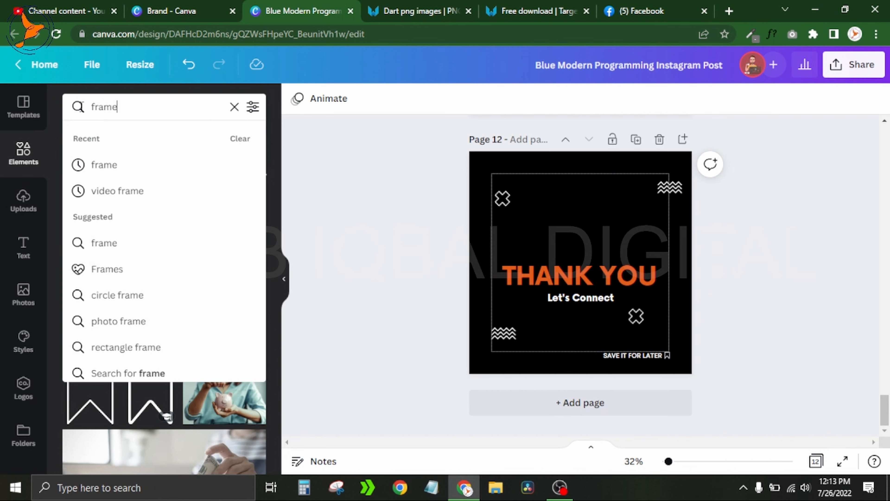
key("Return")
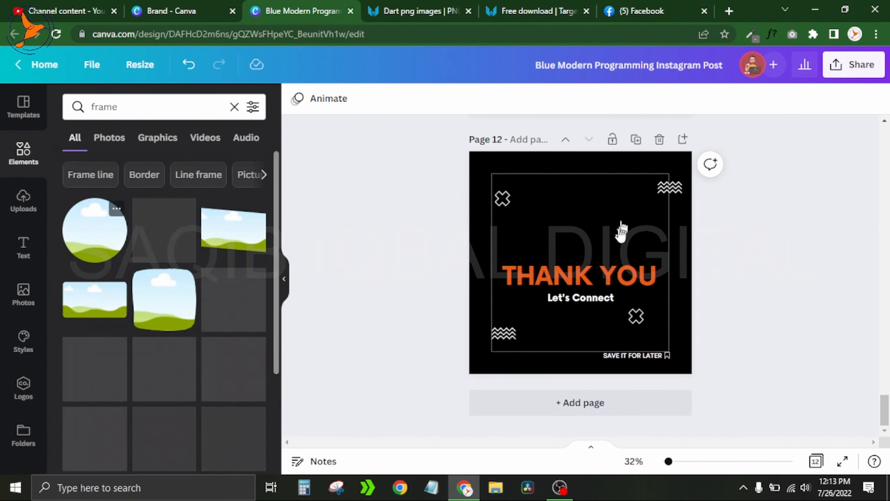
left_click(617, 269)
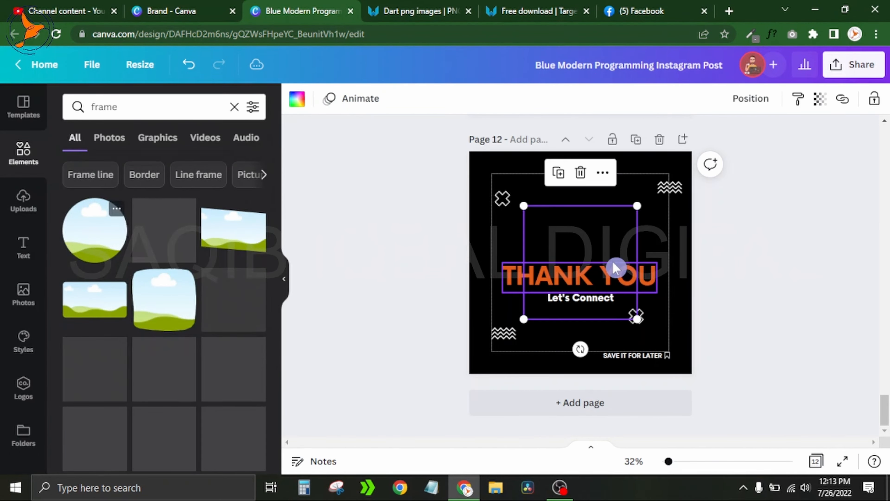
Step: Upload the portrait photo, drop it into the circle frame, and enlarge and shift it within the frame
left_click(14, 203)
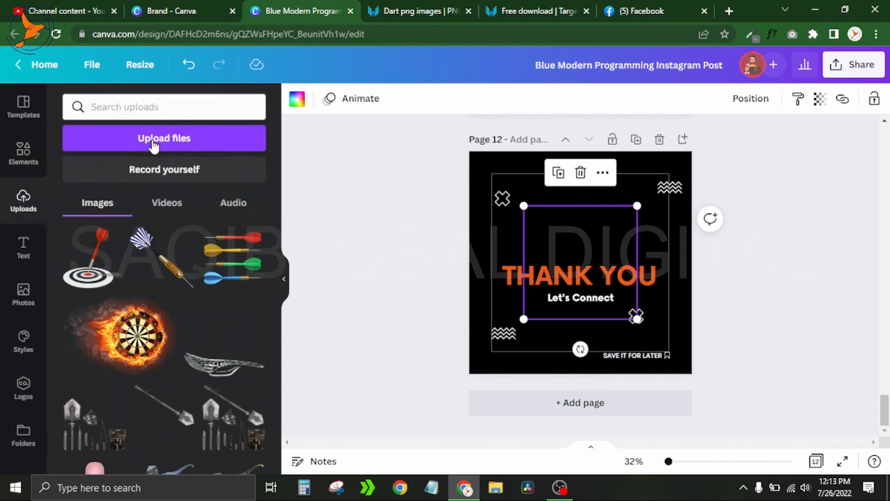
left_click(155, 144)
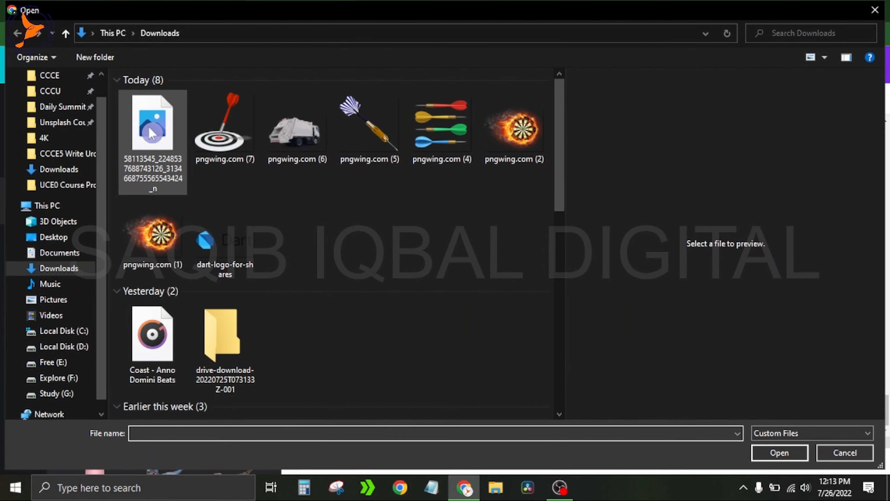
double_click(152, 134)
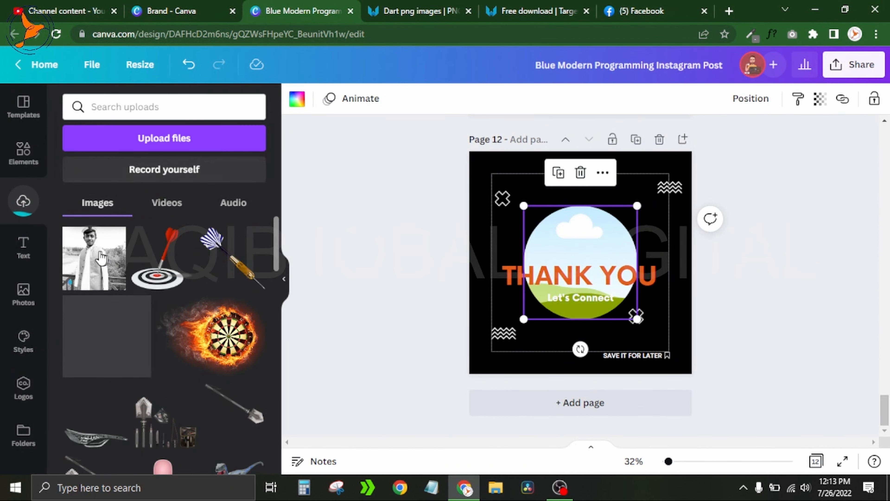
left_click_drag(96, 261, 593, 242)
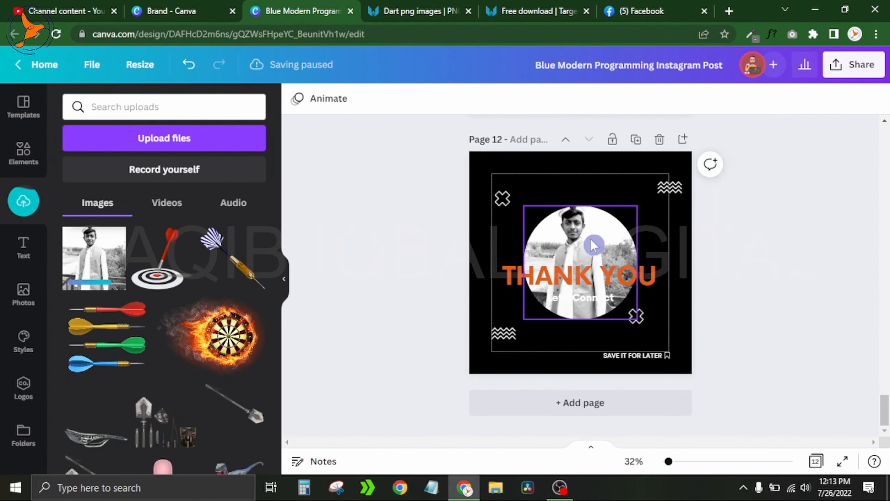
double_click(593, 244)
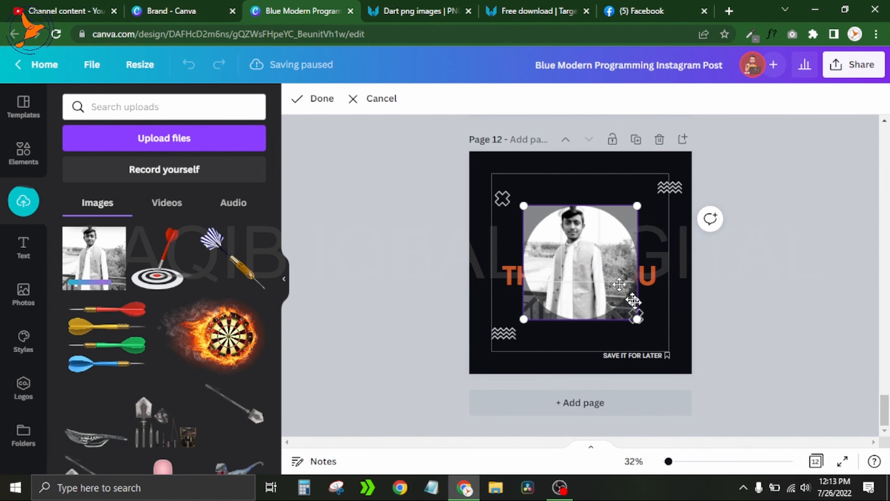
left_click_drag(638, 319, 689, 369)
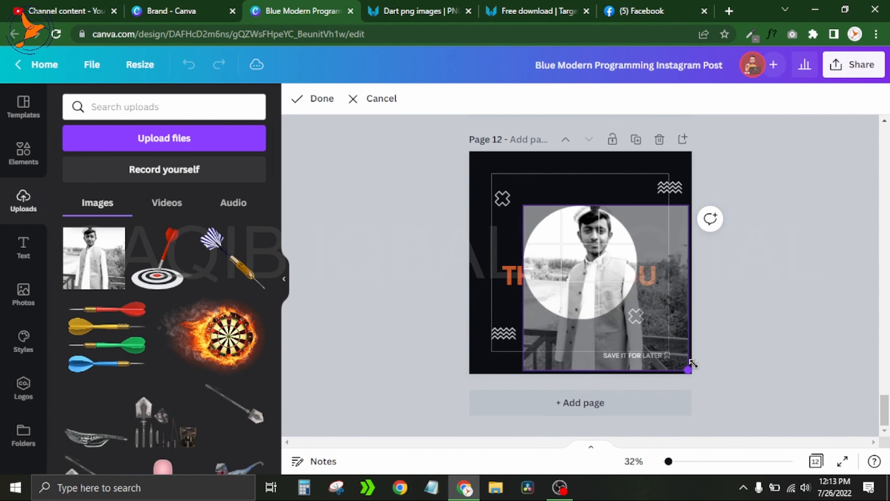
left_click_drag(618, 270, 599, 271)
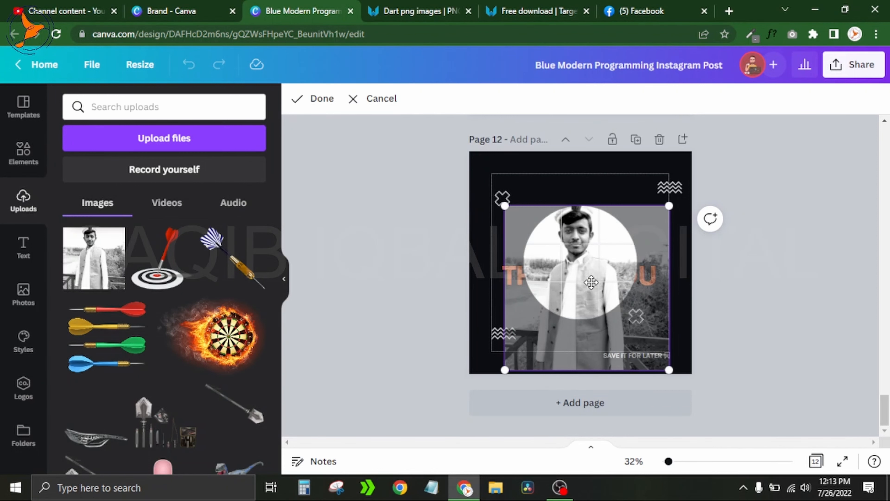
left_click(769, 305)
left_click(596, 259)
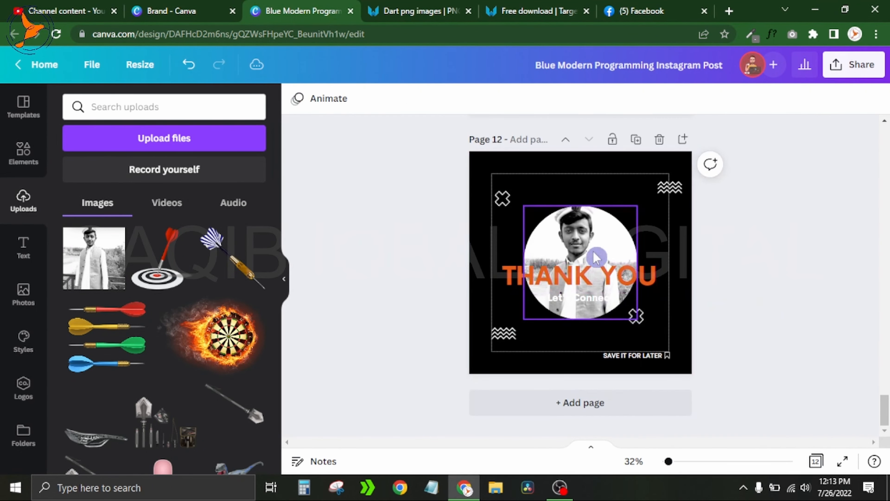
Step: Shrink the profile photo, place it above THANK YOU, and move the heading and Let's Connect slightly lower
left_click_drag(637, 319, 591, 256)
left_click_drag(550, 233, 574, 228)
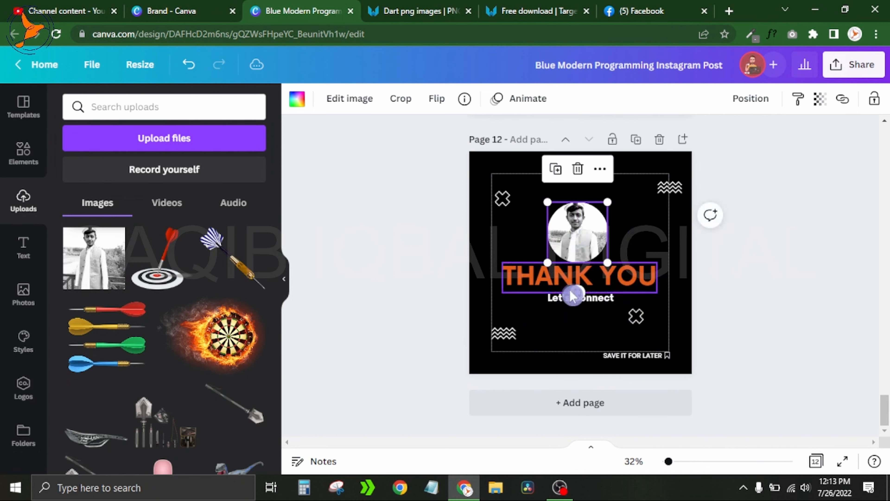
left_click(630, 290)
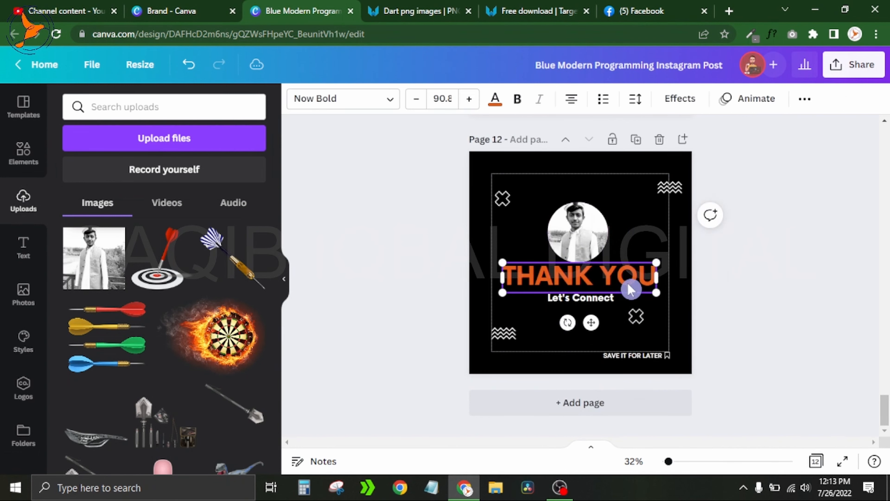
left_click(612, 299, "shift")
left_click_drag(623, 286, 620, 292)
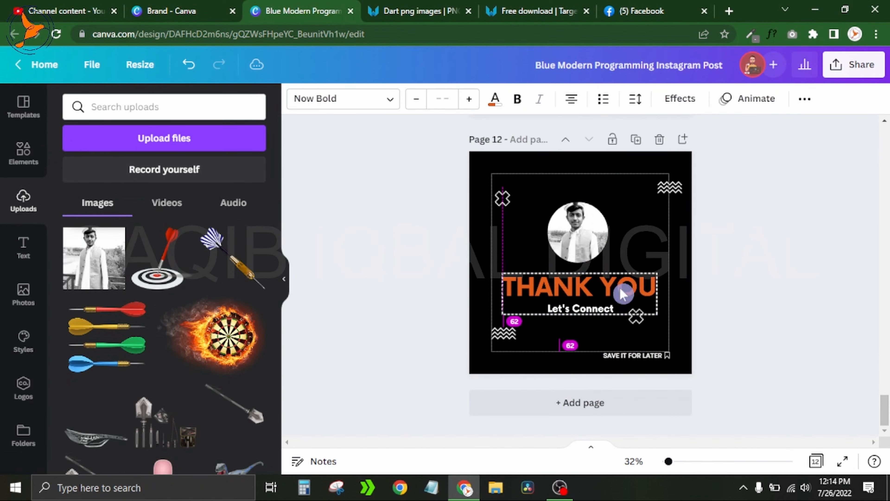
left_click(586, 217)
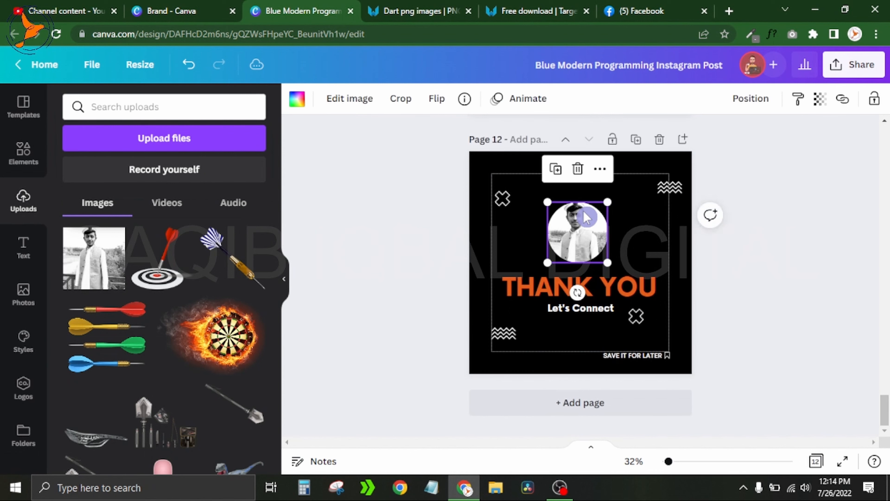
Step: Add a circle shape with the C shortcut and move it up onto the photo
left_click(408, 227)
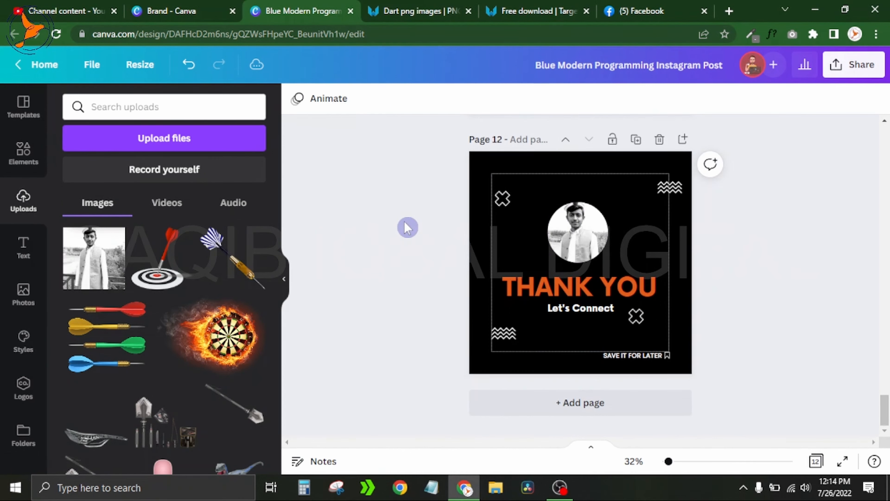
key("c")
left_click_drag(568, 259, 567, 224)
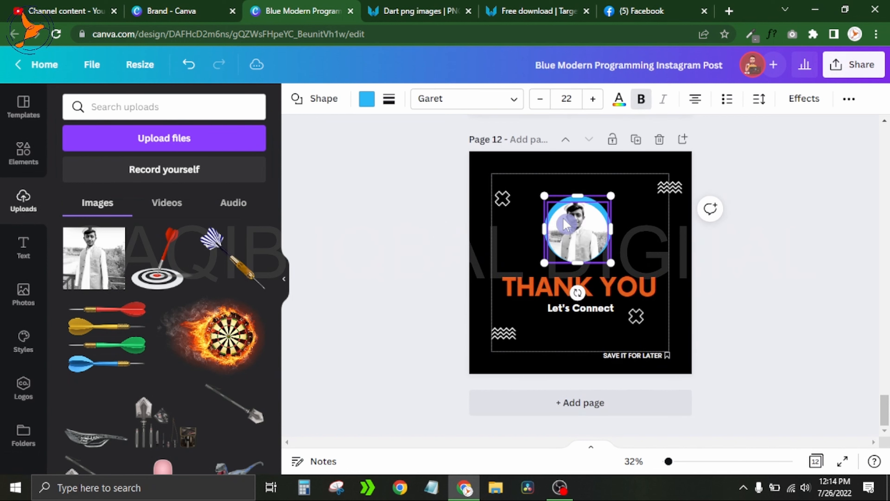
Step: Recolour the profile photo's ring to the orange document colour after trying black and blues
left_click(739, 282)
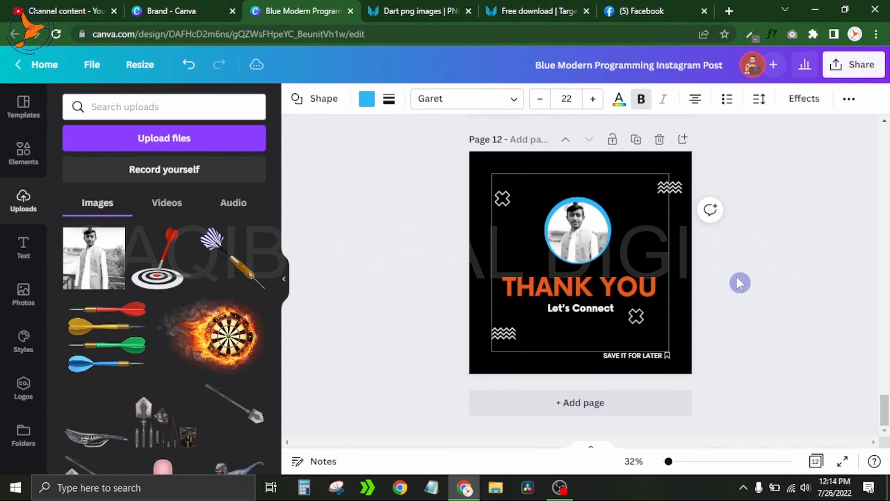
left_click(609, 241)
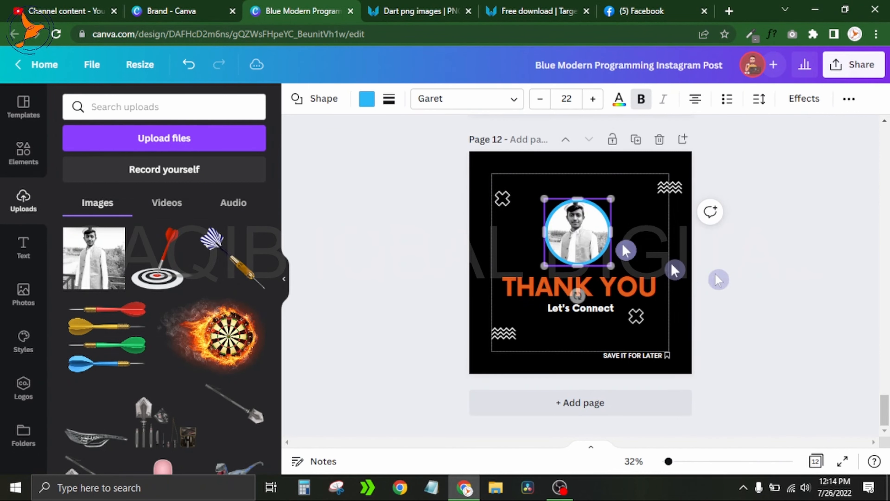
left_click(366, 105)
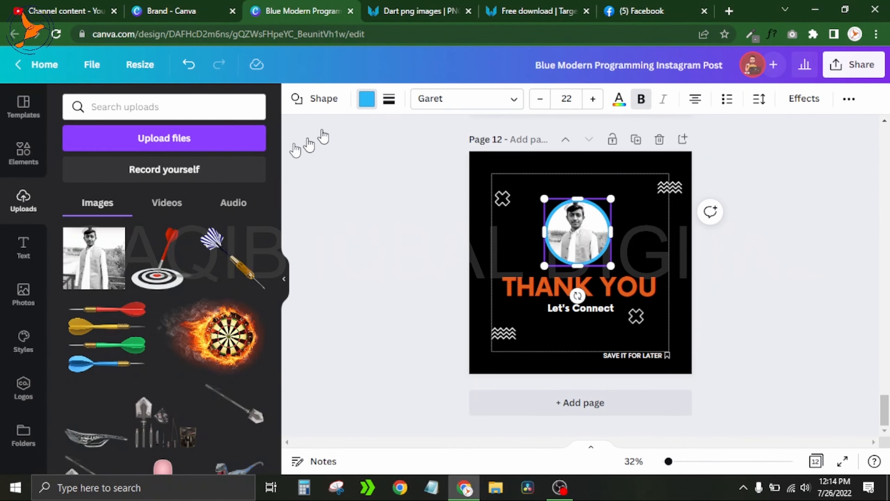
left_click(147, 204)
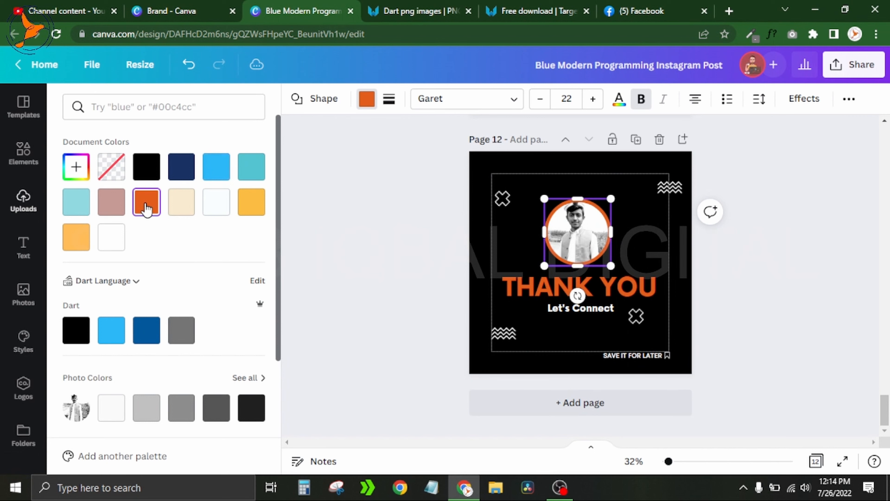
left_click(75, 331)
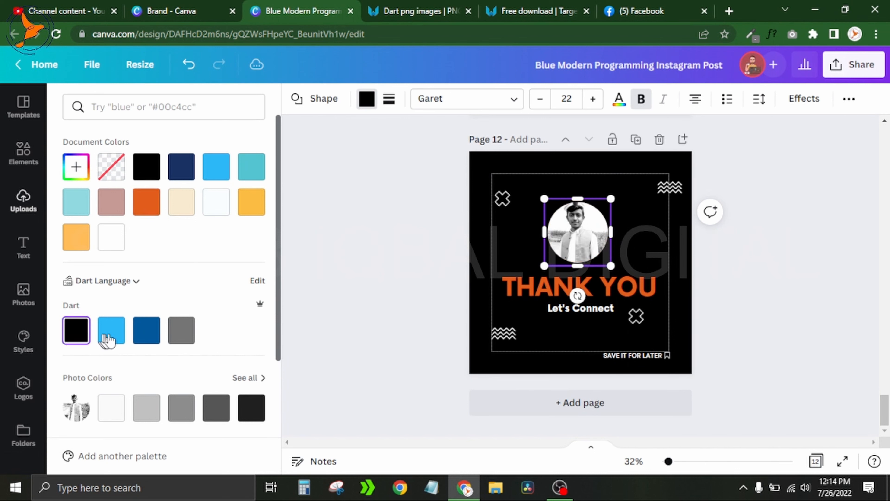
left_click(146, 337)
left_click(122, 338)
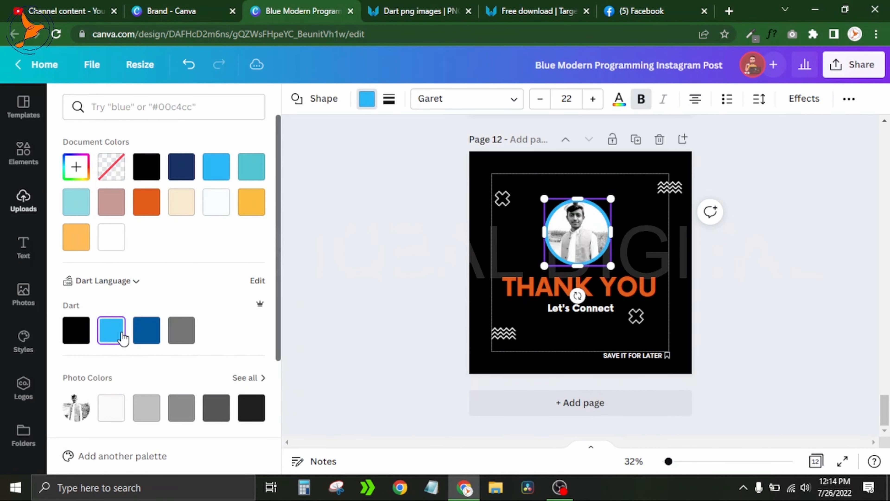
left_click(146, 202)
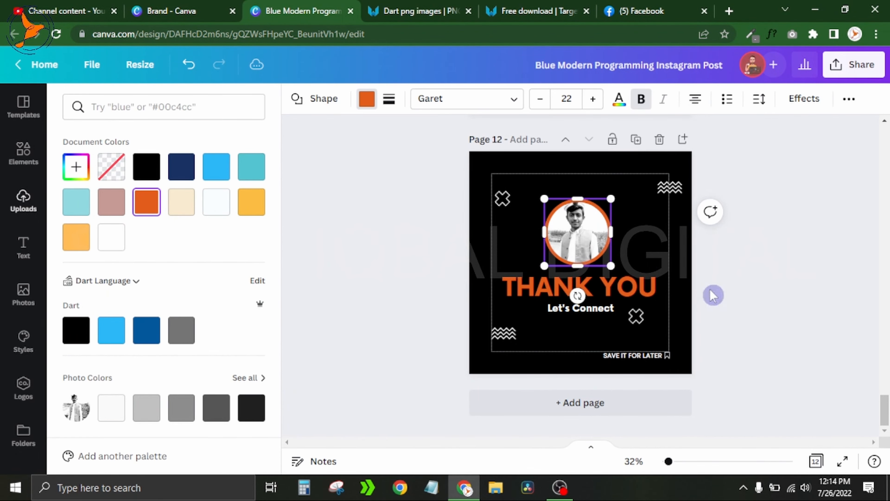
left_click(731, 285)
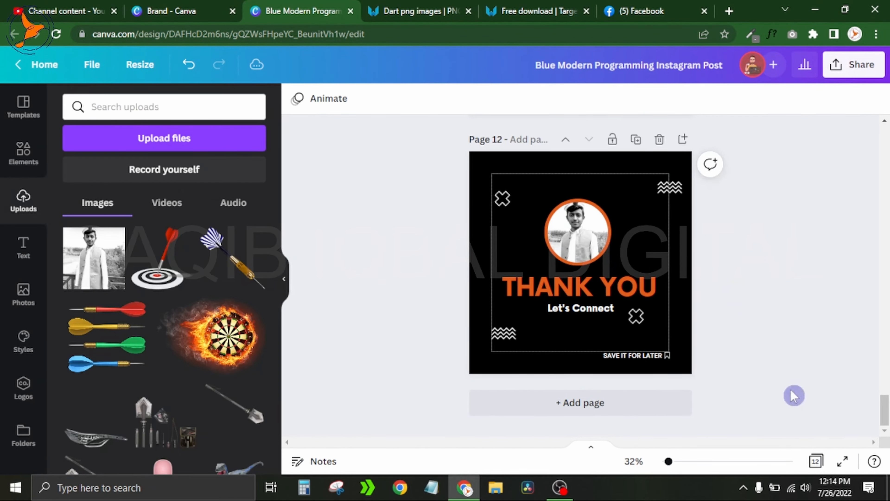
Step: View all 12 pages in the overview grid and scroll through them
left_click(816, 461)
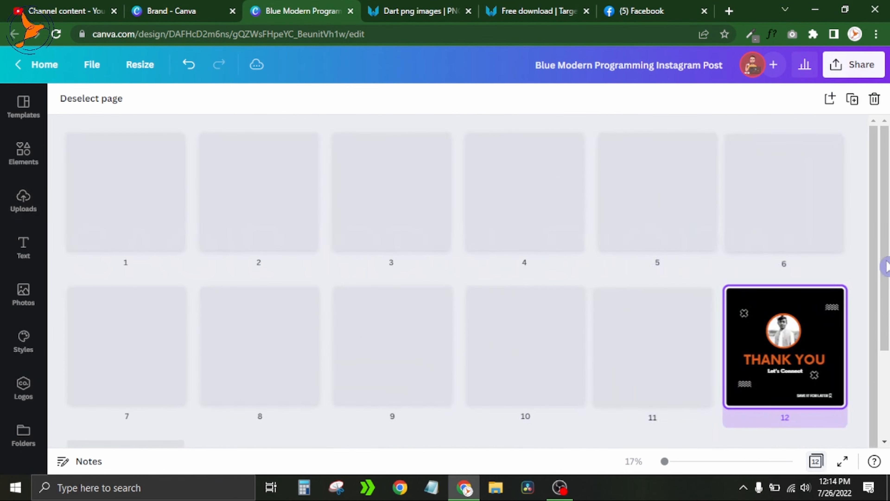
scroll(886, 267, "down", 3)
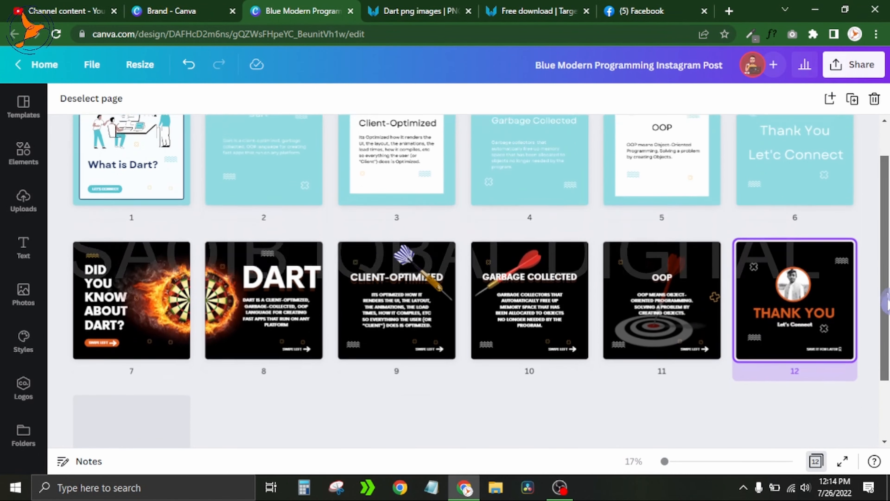
scroll(887, 235, "up", 3)
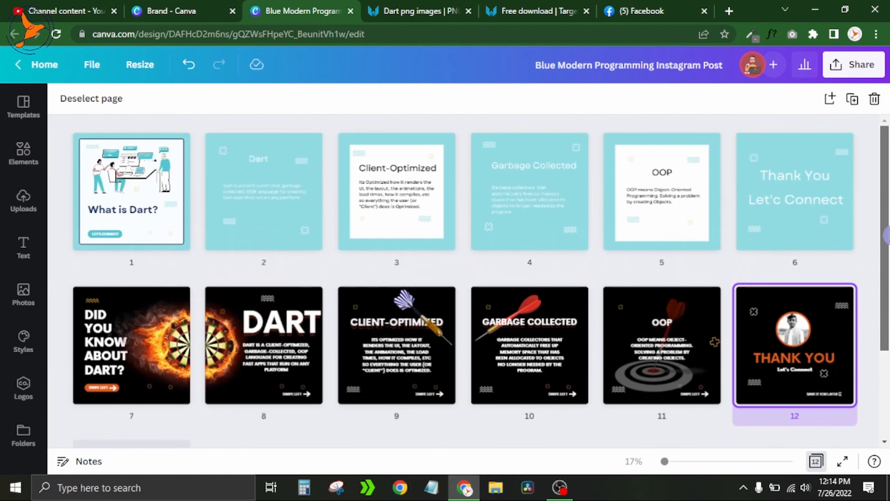
Step: Copy the design's share link from the Share panel, then select the title for renaming
left_click(852, 72)
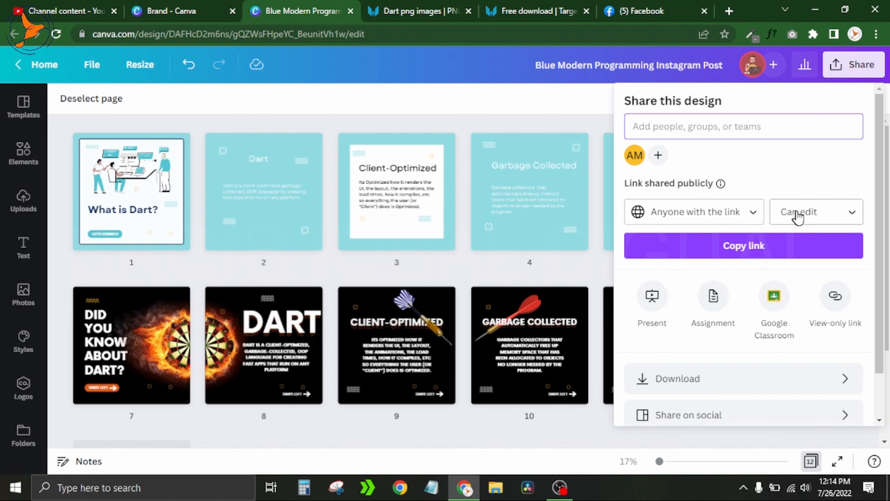
left_click(744, 249)
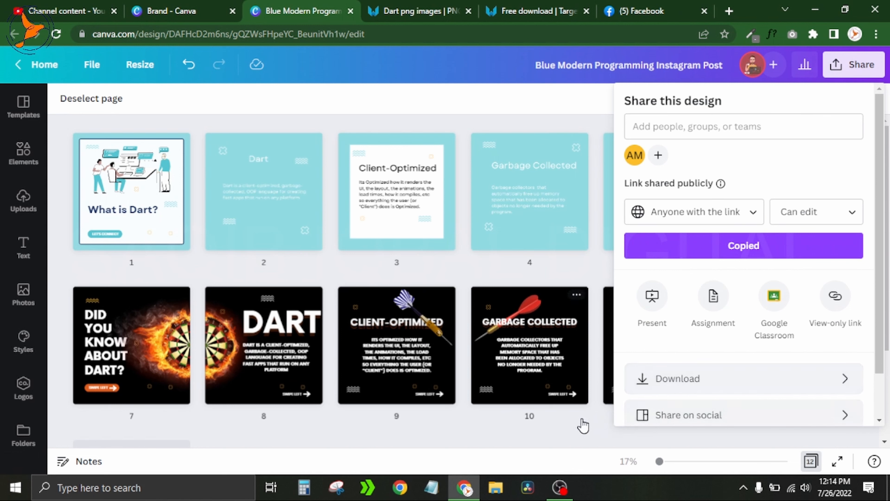
left_click(586, 437)
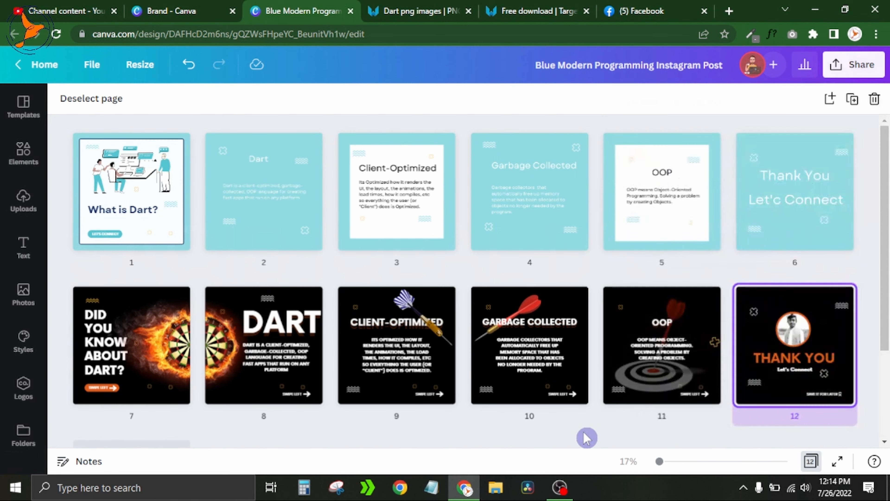
left_click(656, 67)
Step: Retitle the design as 'Dart' followed by the creator's full name and confirm it
type("D")
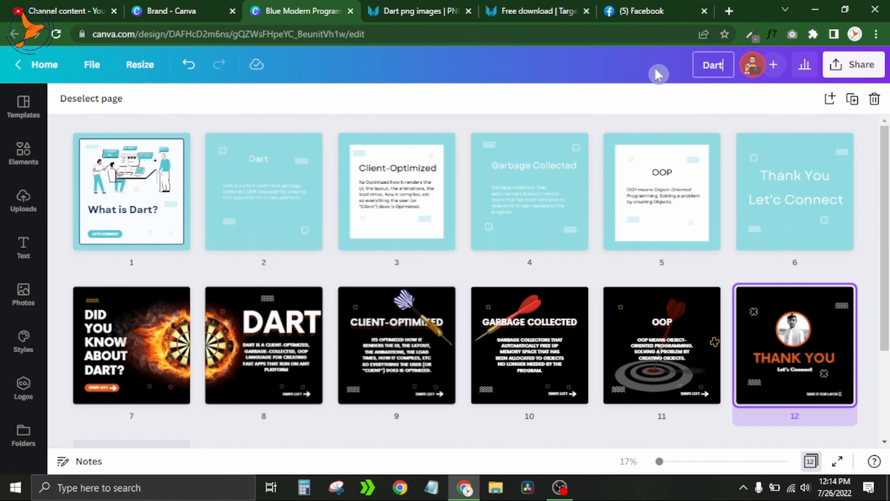
type("art Shahza")
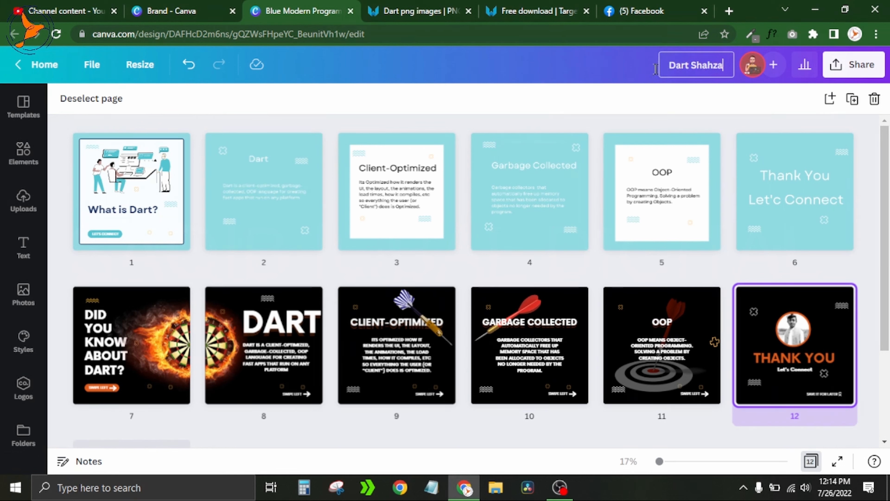
type("d Rahi")
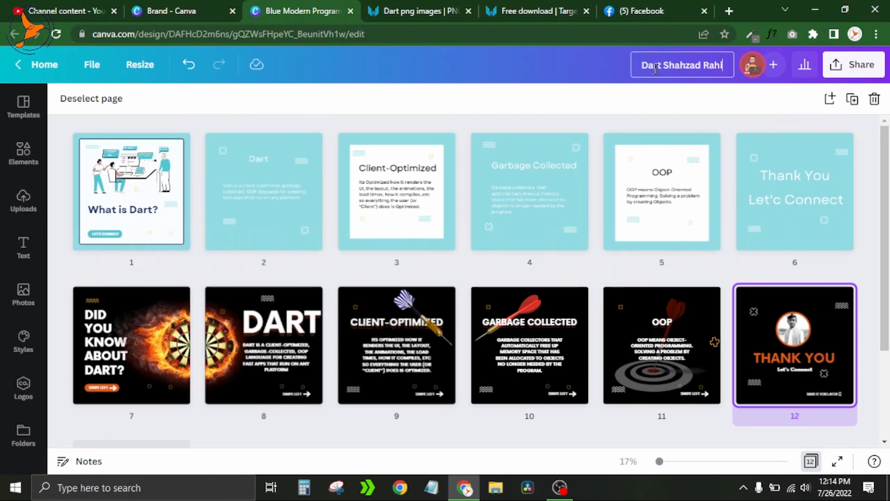
type("m")
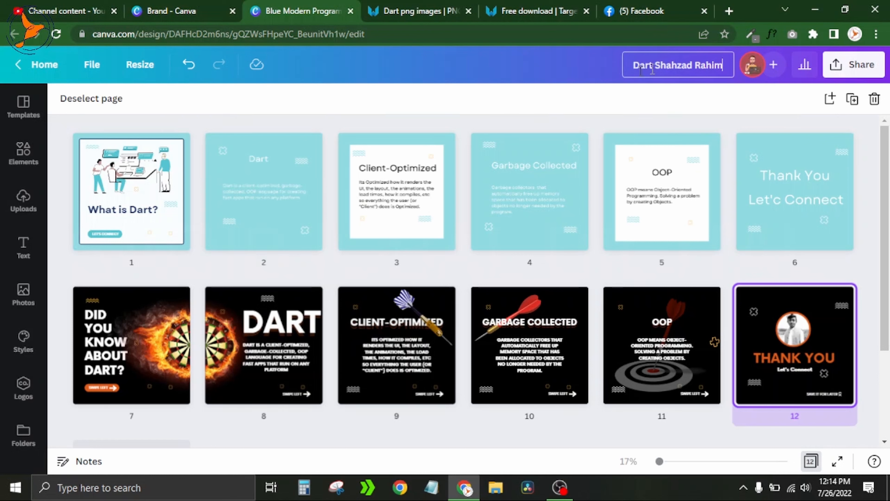
left_click(575, 102)
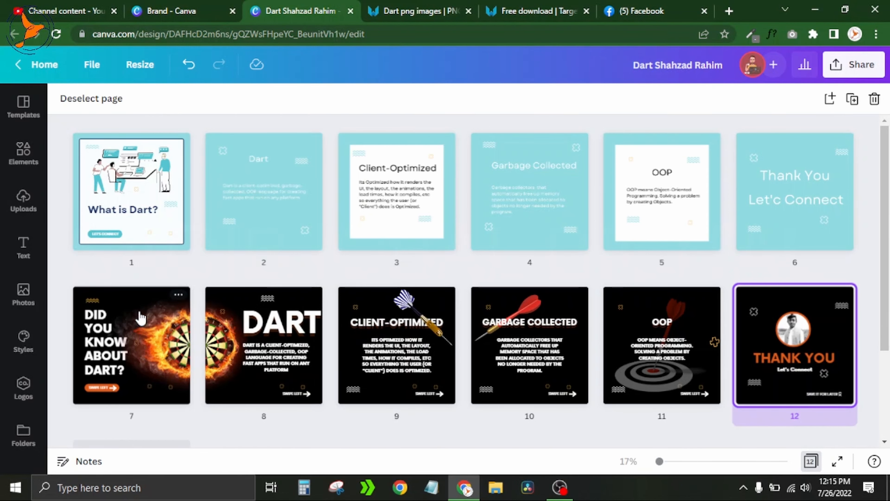
left_click(143, 340)
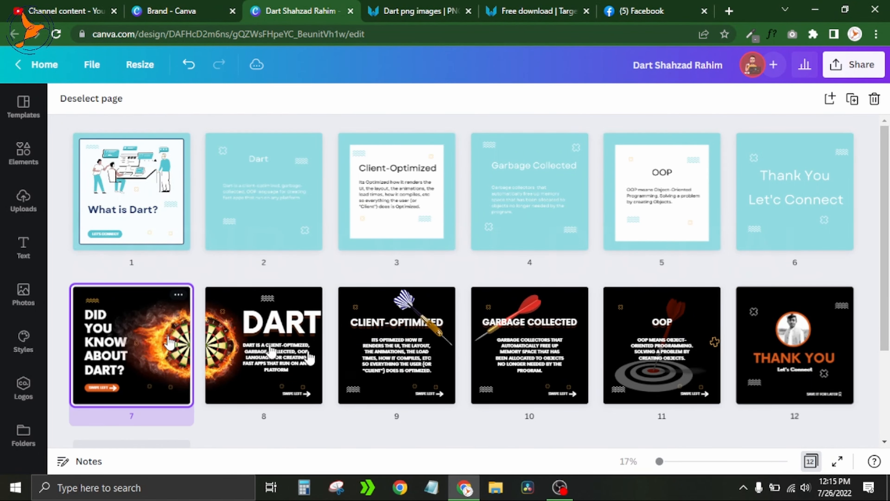
left_click(837, 462)
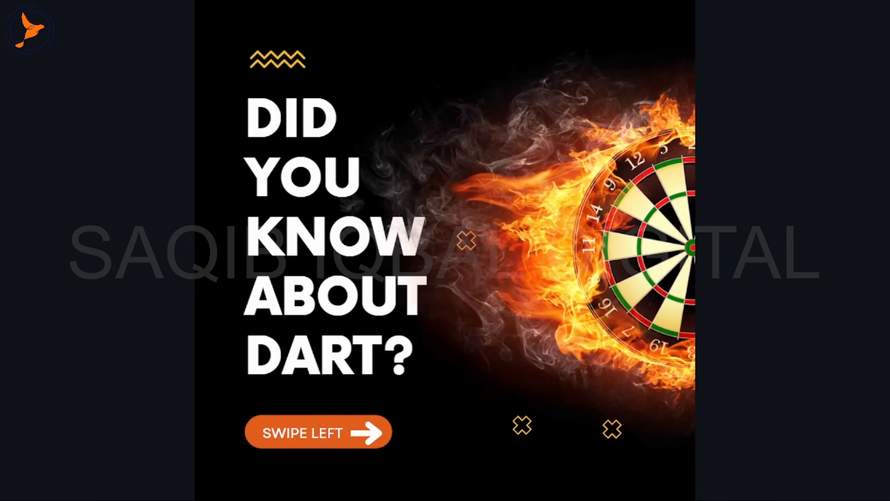
key("Right")
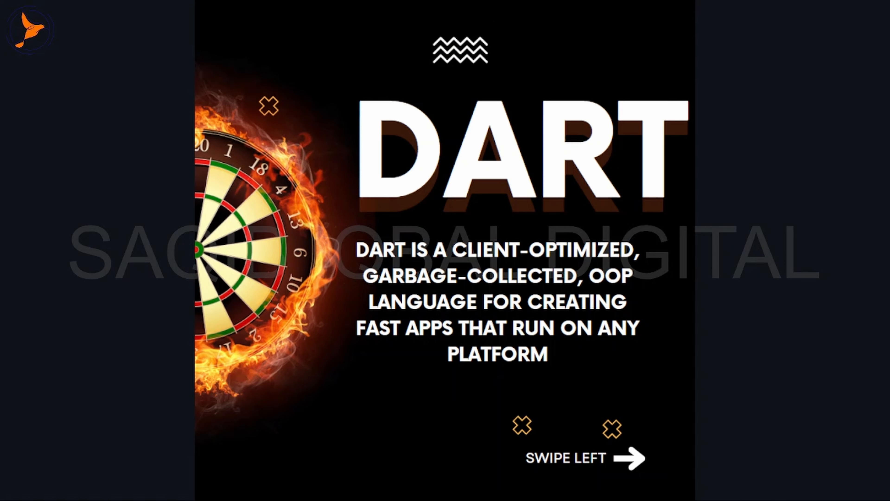
key("Right")
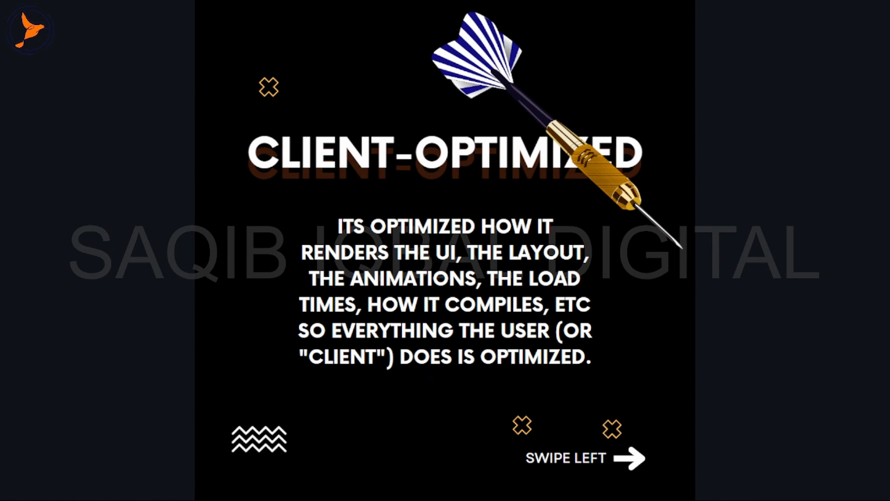
key("Right")
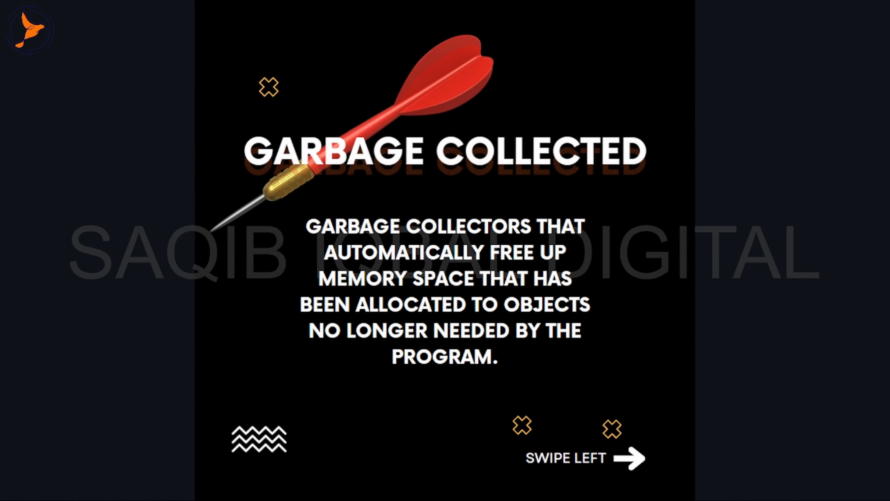
key("Right")
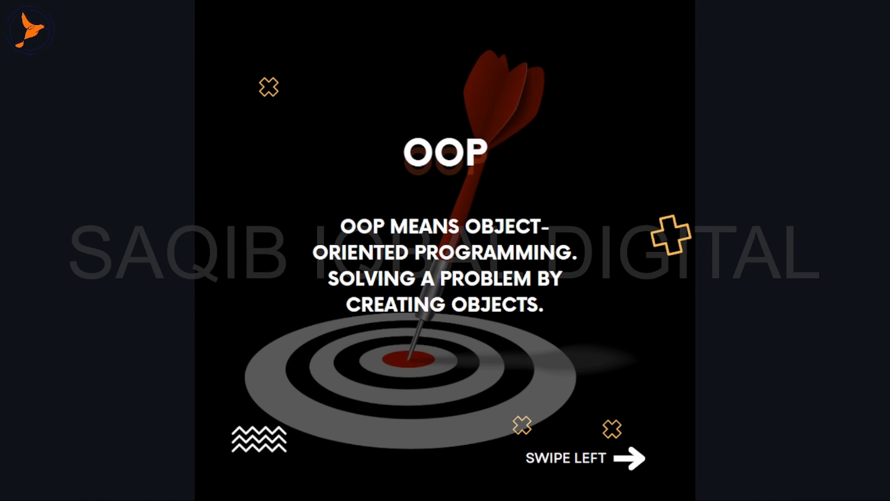
key("Right")
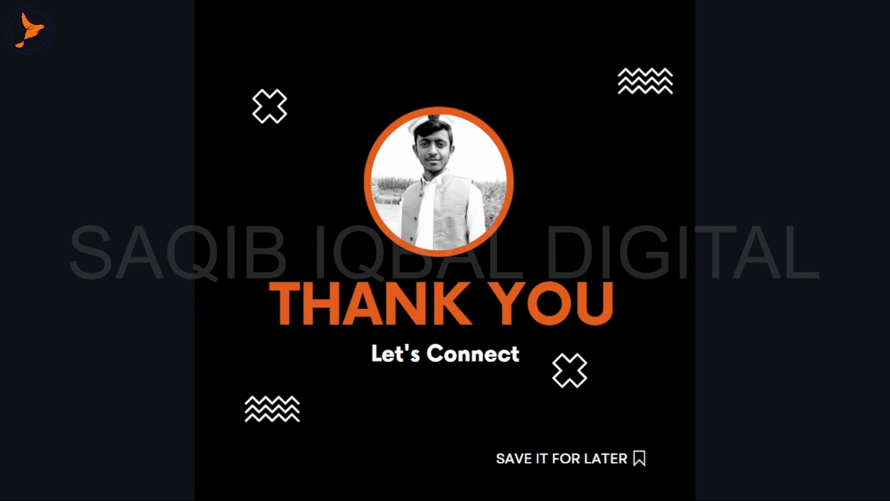
key("Escape")
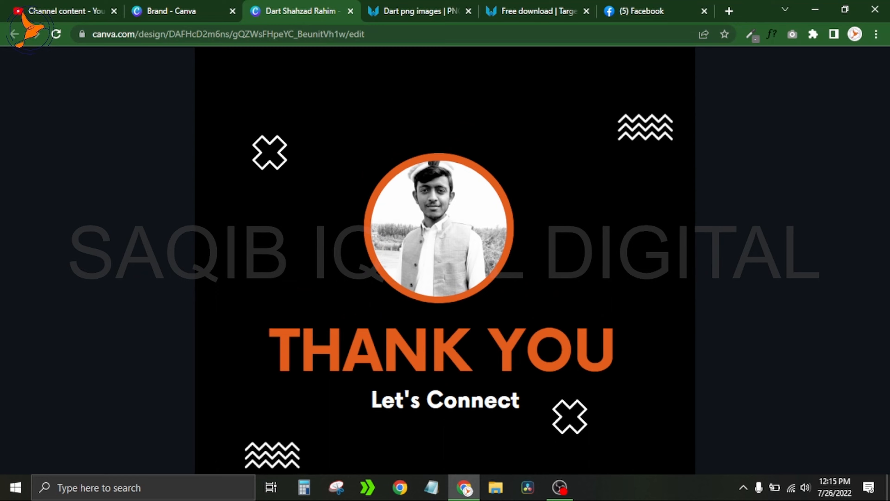